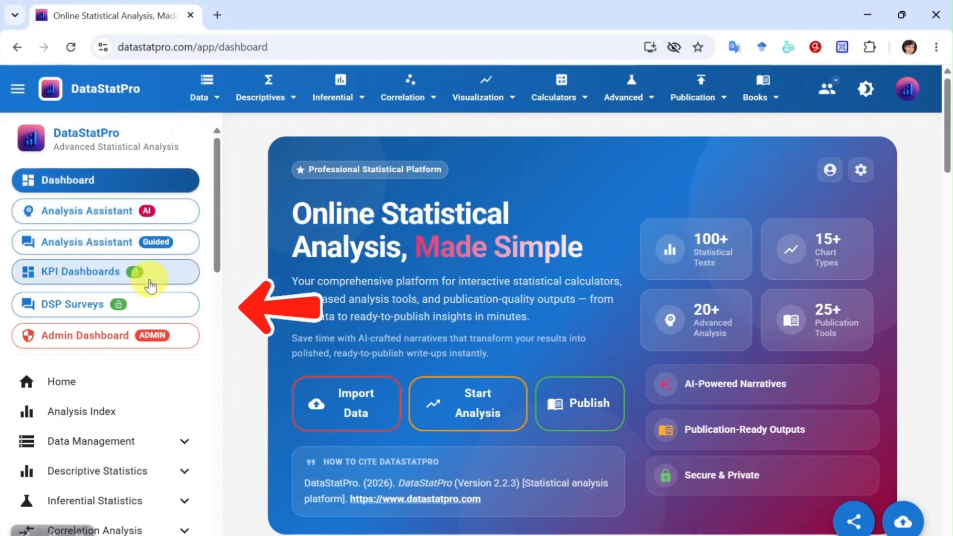
# - Go to DSP Surveys and open the survey builder's management page with three surveys
pyautogui.click(96, 311)
pyautogui.scroll(-2, 432, 278)
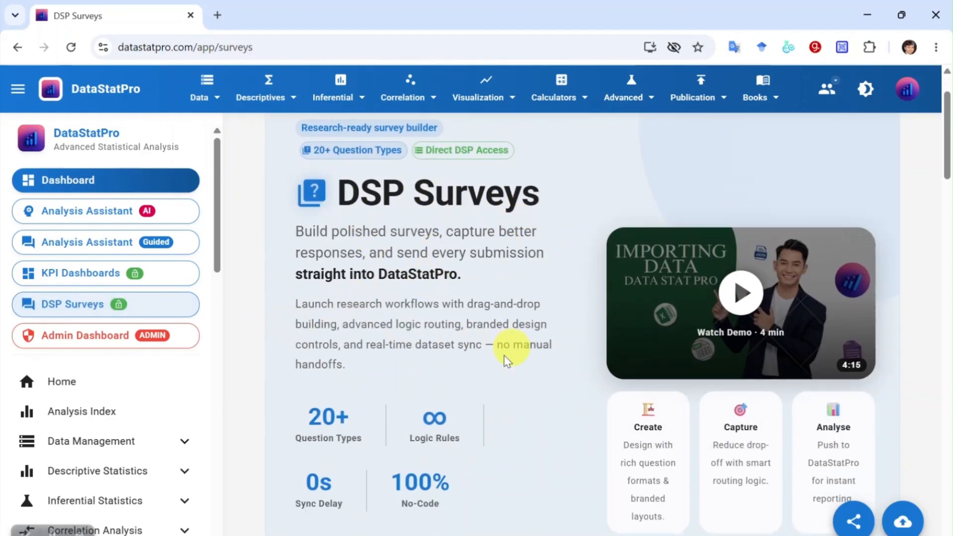
pyautogui.scroll(-5, 507, 362)
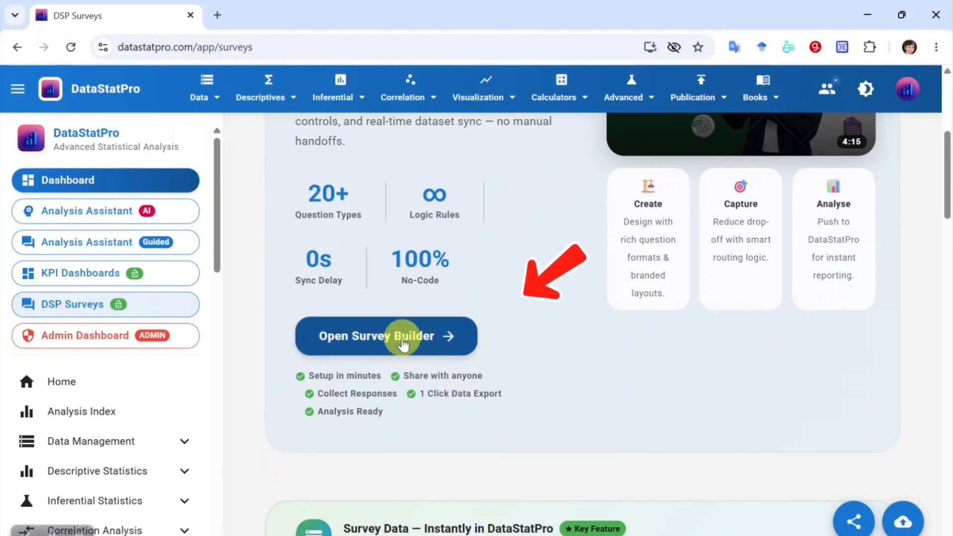
pyautogui.click(403, 343)
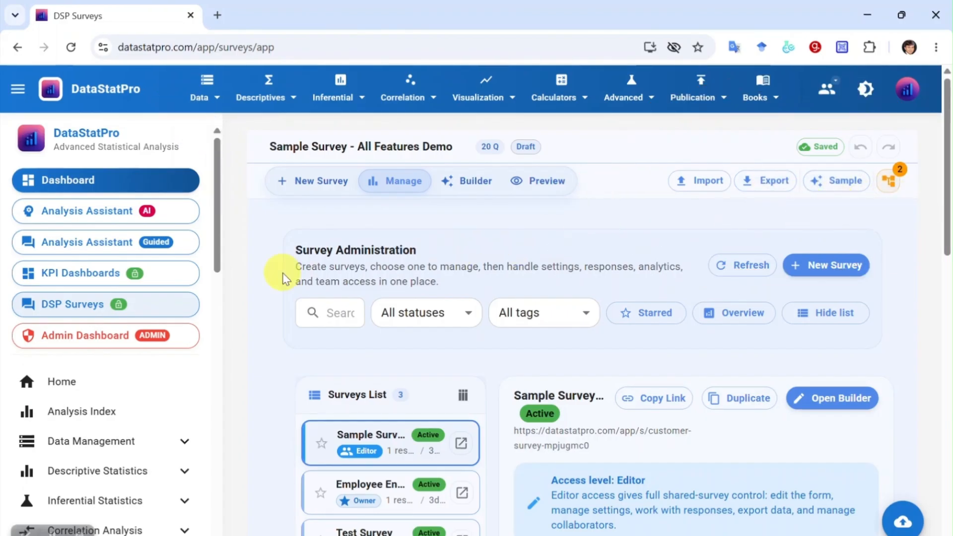
# - Check the Survey Administration heading and survey list, then hide the side navigation
pyautogui.moveTo(369, 255); pyautogui.dragTo(556, 287)
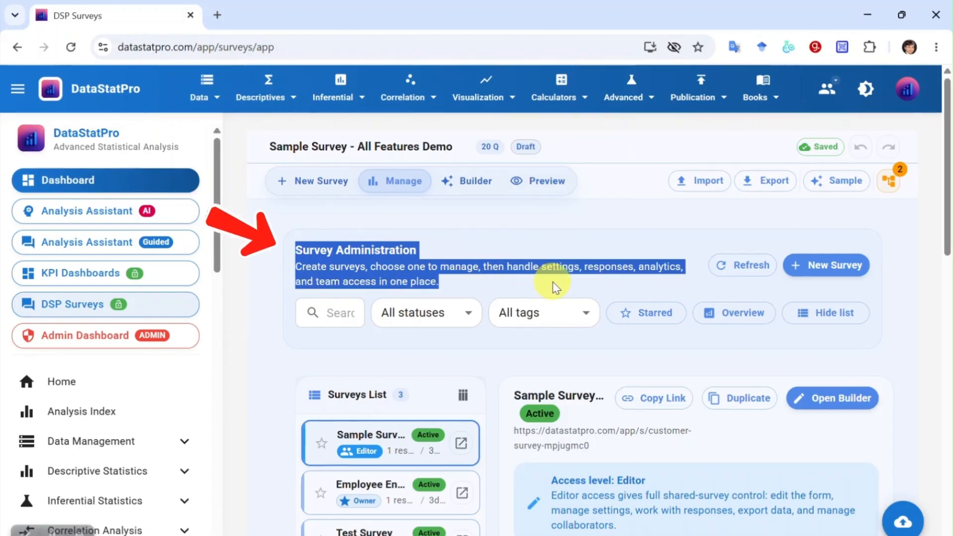
pyautogui.click(576, 240)
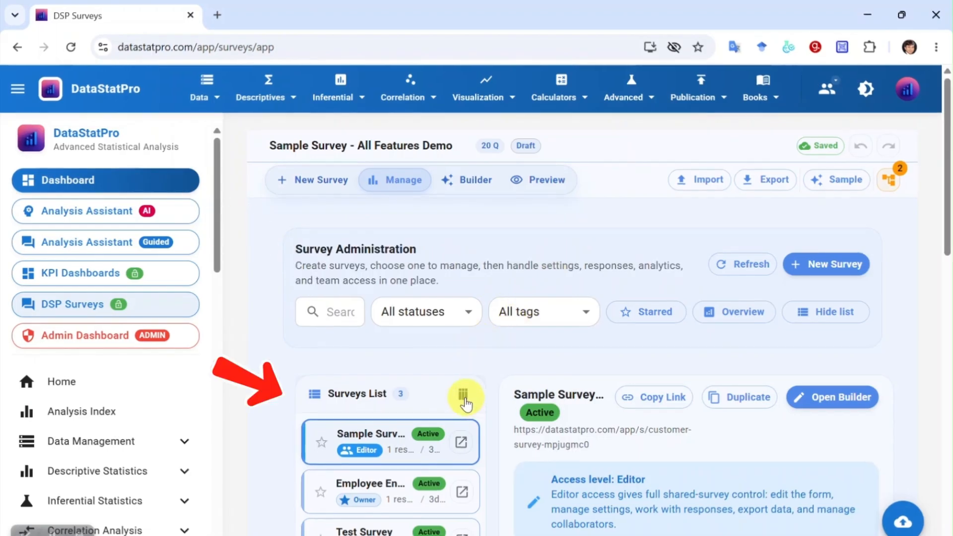
pyautogui.scroll(-2, 463, 393)
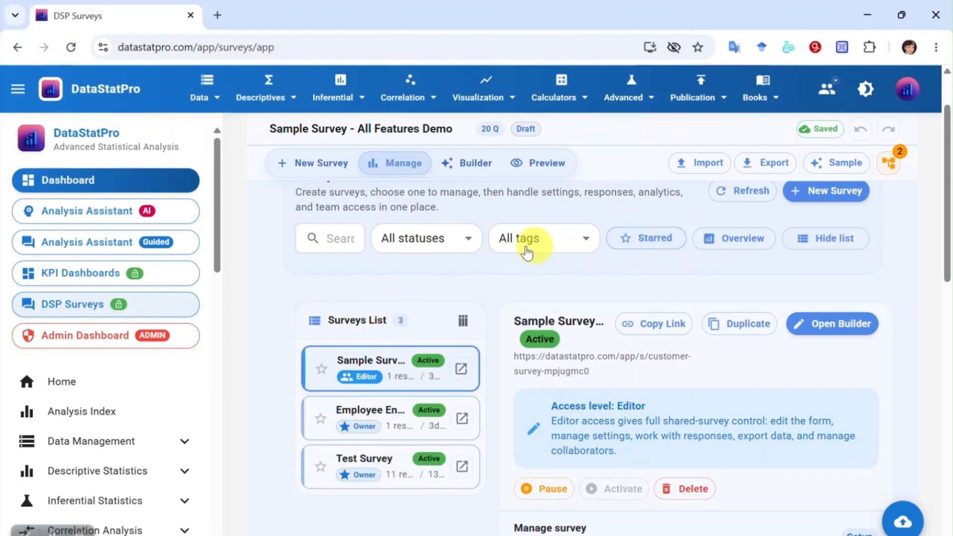
pyautogui.click(820, 246)
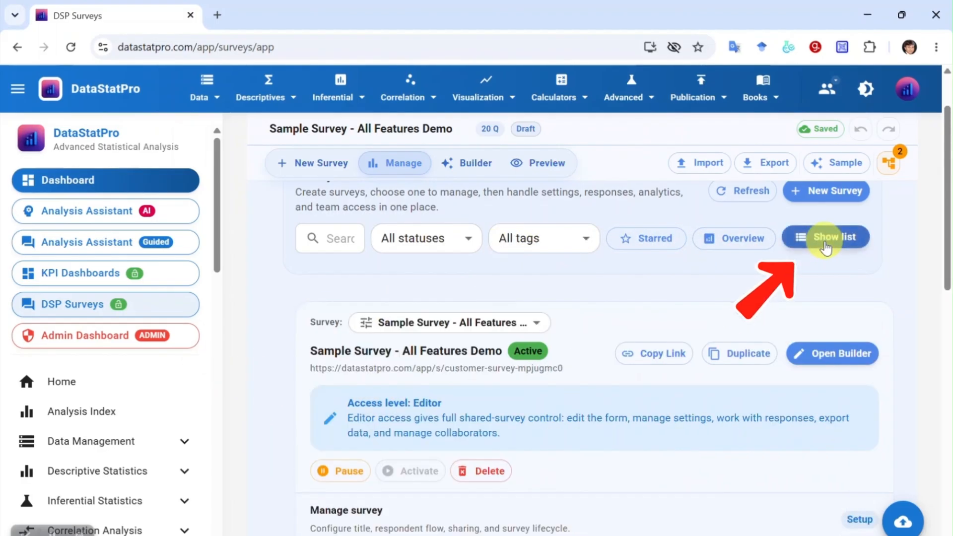
pyautogui.click(826, 247)
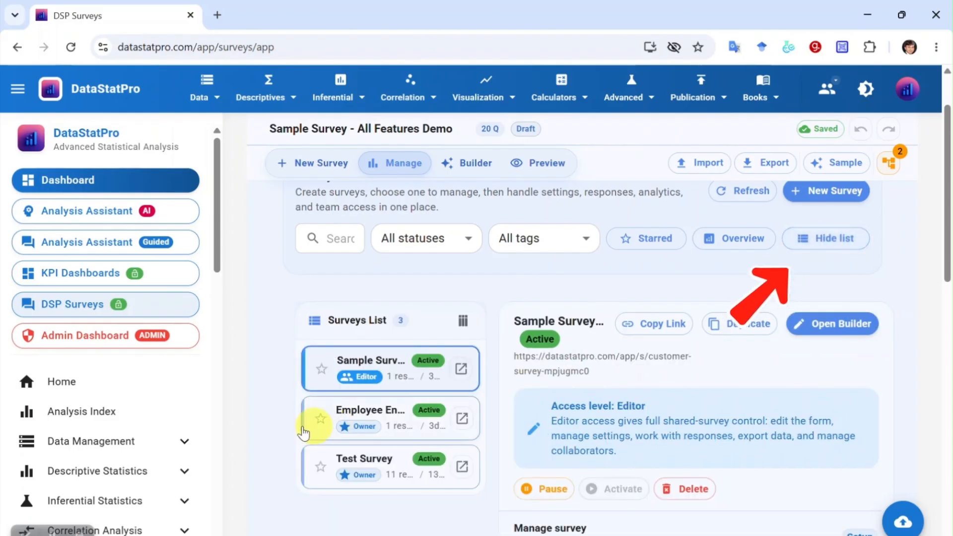
pyautogui.click(18, 88)
# - Review the survey's title, description and redirect URL, and select the public share link
pyautogui.scroll(-2, 487, 298)
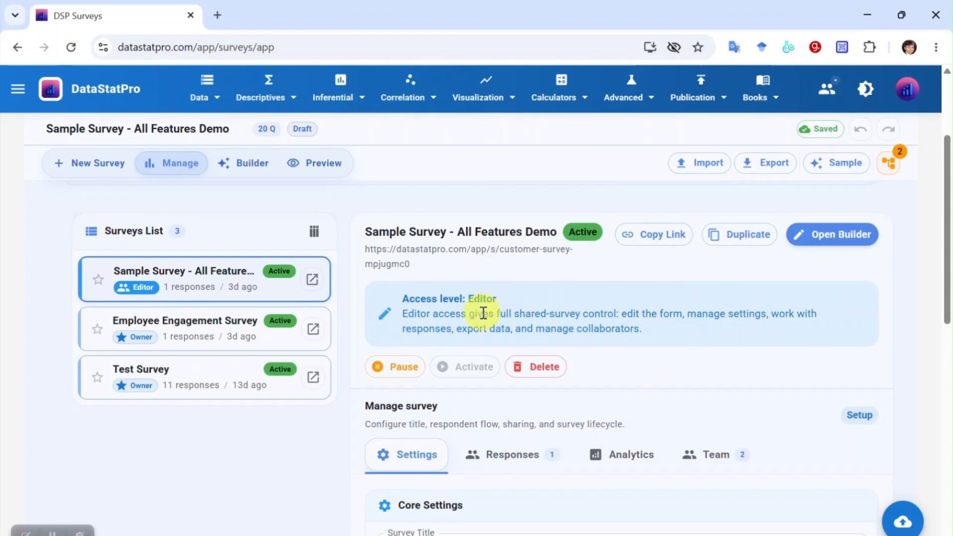
pyautogui.scroll(-2, 485, 313)
pyautogui.scroll(2, 427, 249)
pyautogui.scroll(-3, 492, 308)
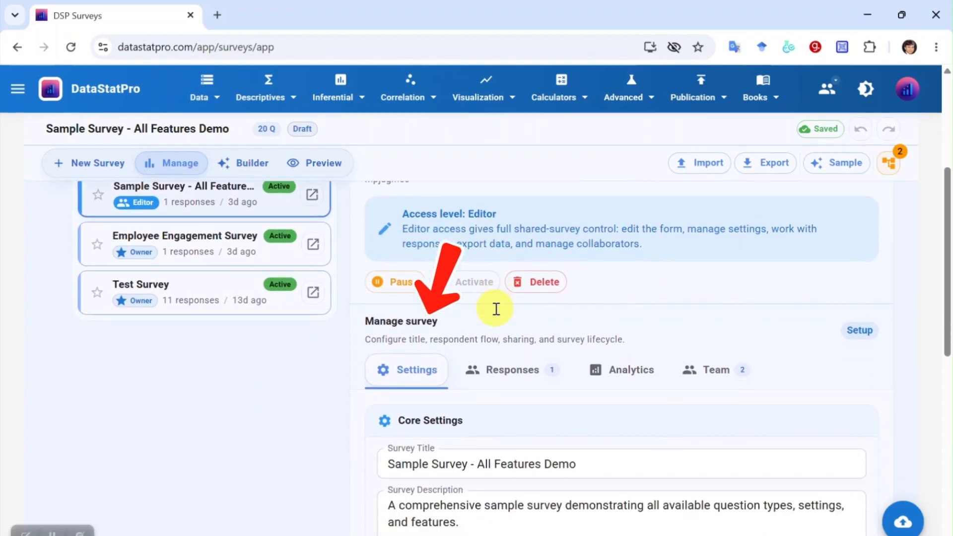
pyautogui.scroll(-2, 449, 352)
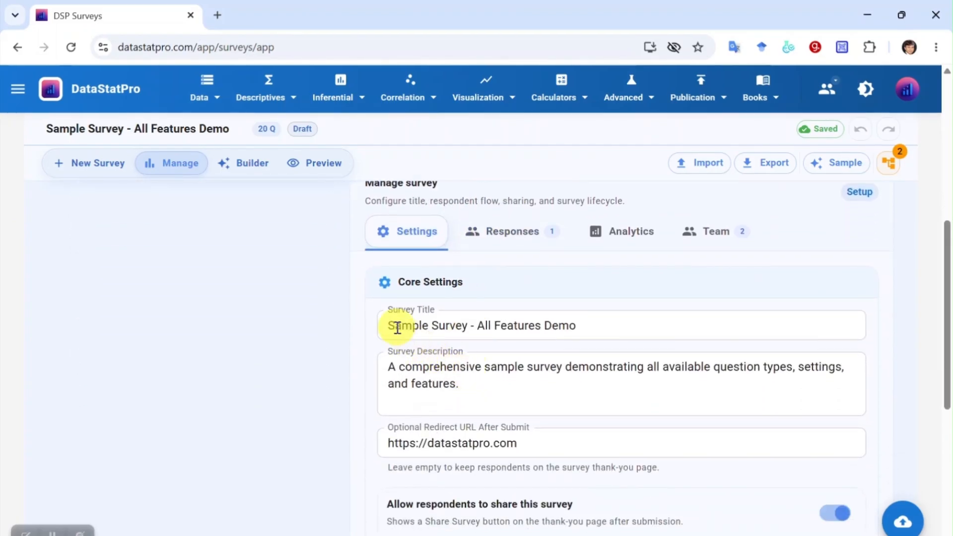
pyautogui.moveTo(390, 326); pyautogui.dragTo(600, 328)
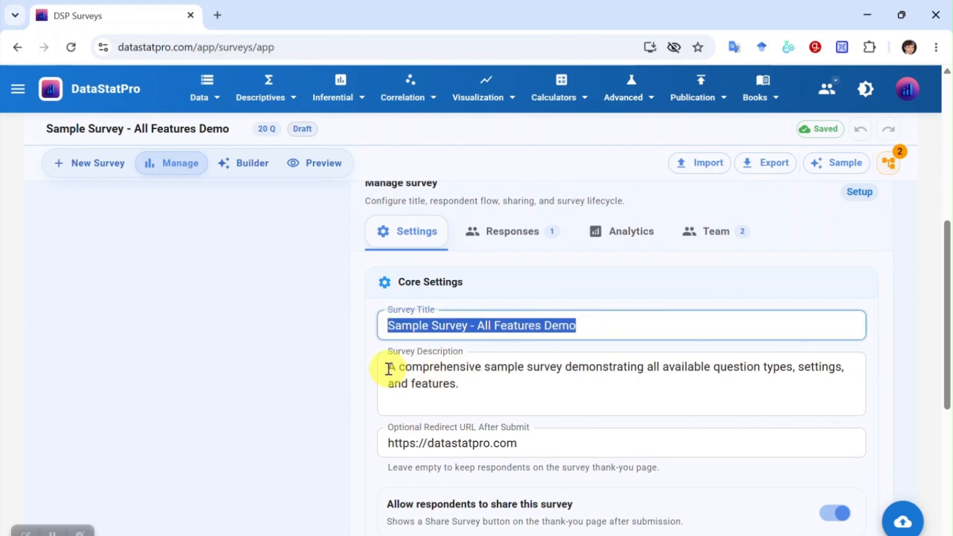
pyautogui.click(468, 396)
pyautogui.scroll(-2, 481, 449)
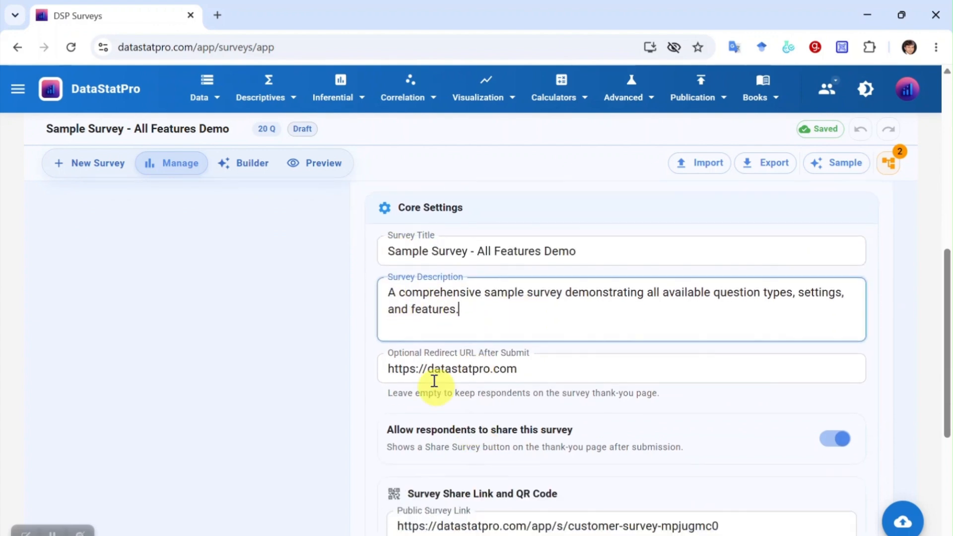
pyautogui.click(578, 372)
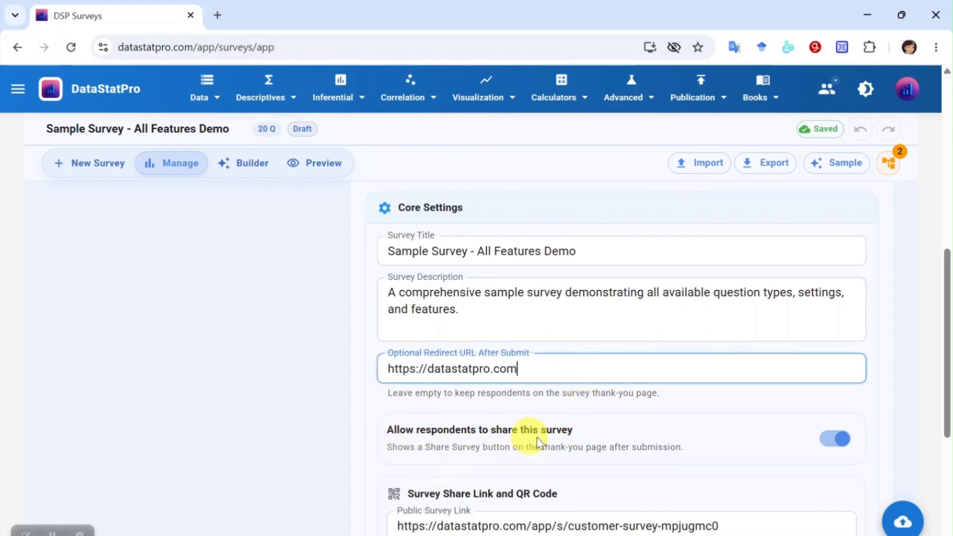
pyautogui.click(829, 444)
pyautogui.scroll(-5, 675, 435)
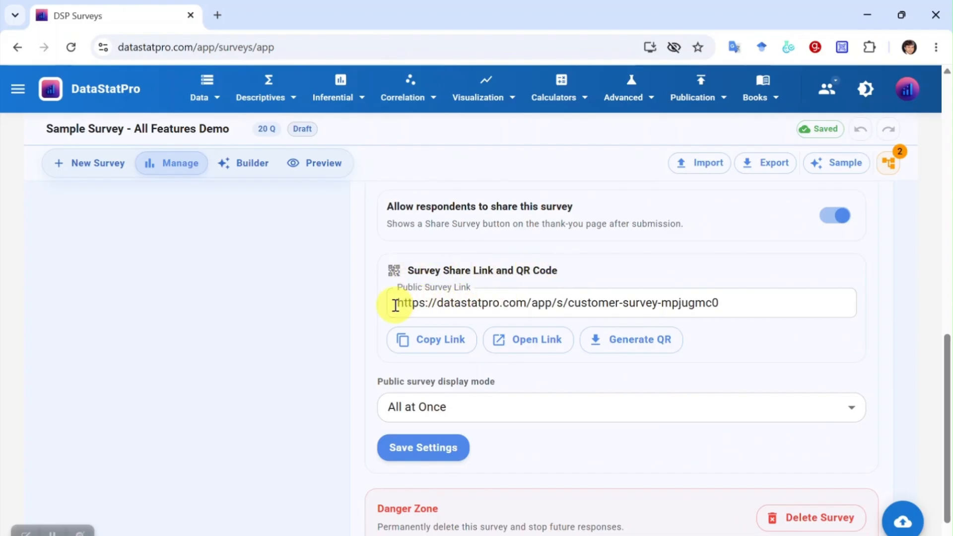
pyautogui.moveTo(399, 305); pyautogui.dragTo(761, 307)
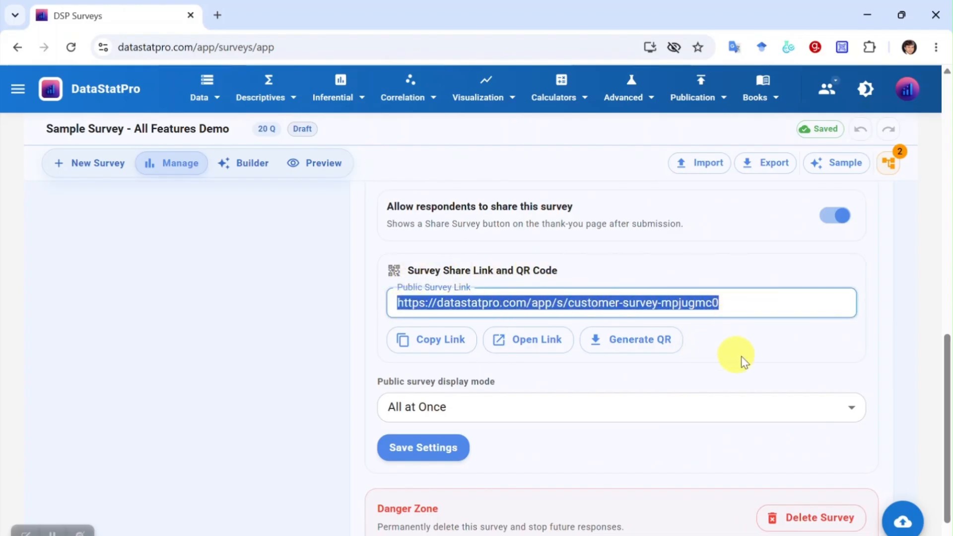
pyautogui.click(634, 342)
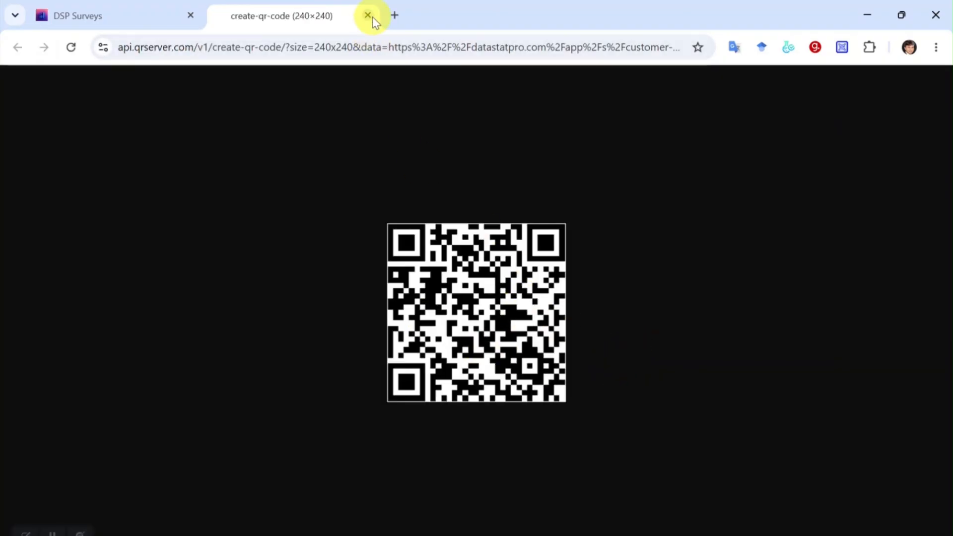
pyautogui.click(368, 15)
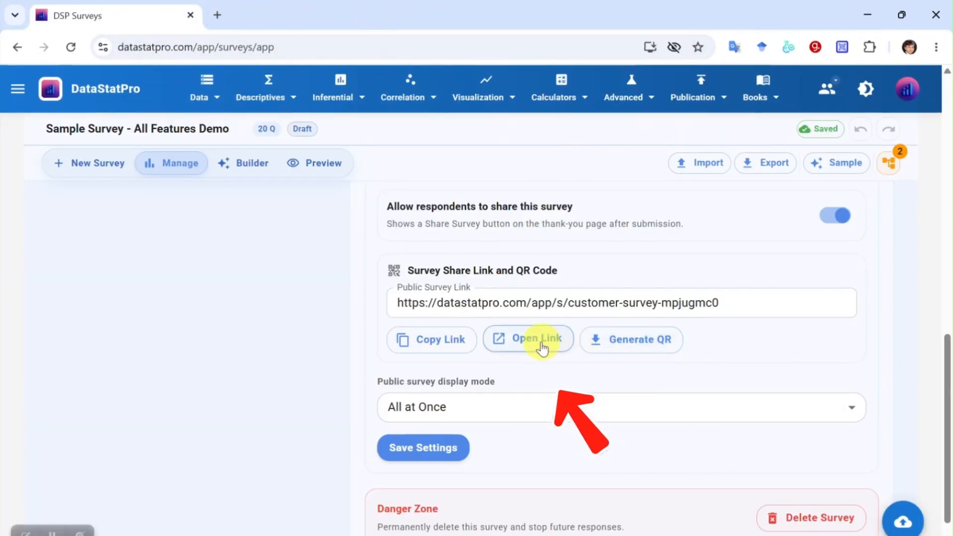
pyautogui.click(543, 349)
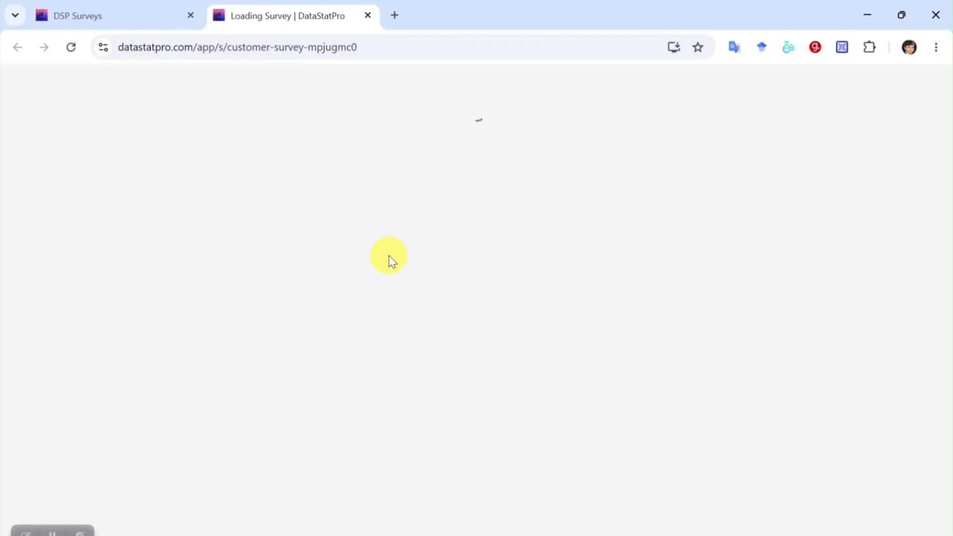
pyautogui.scroll(-15, 507, 227)
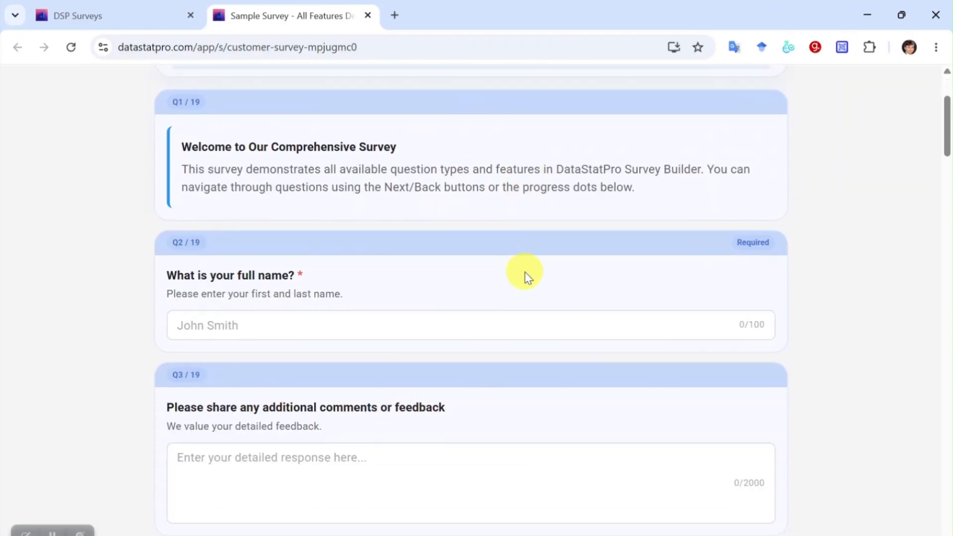
pyautogui.scroll(-7, 530, 307)
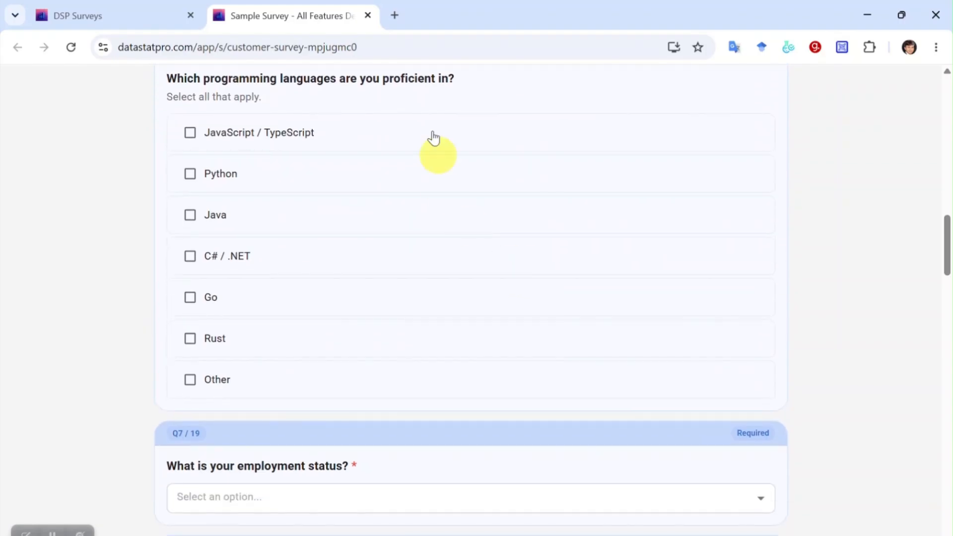
pyautogui.click(367, 16)
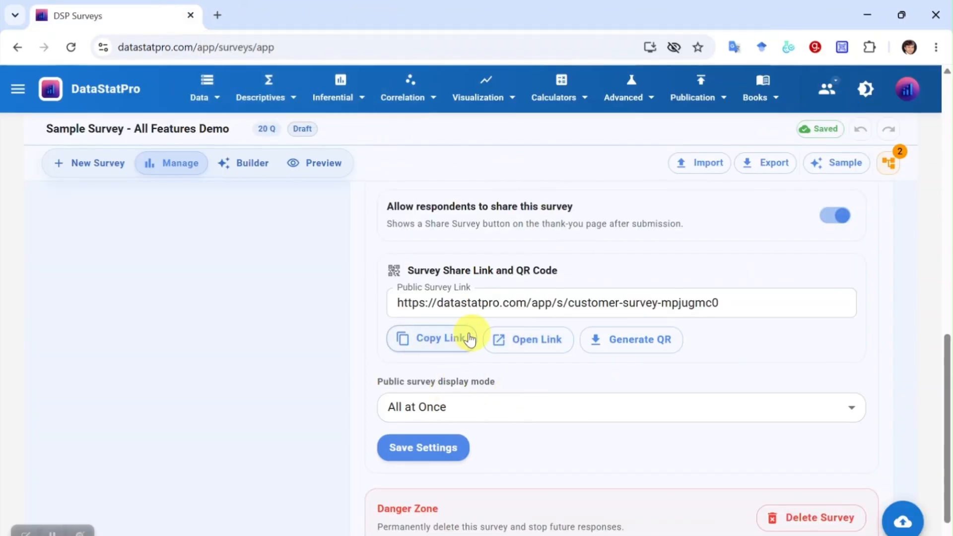
pyautogui.scroll(-1, 496, 377)
pyautogui.click(571, 356)
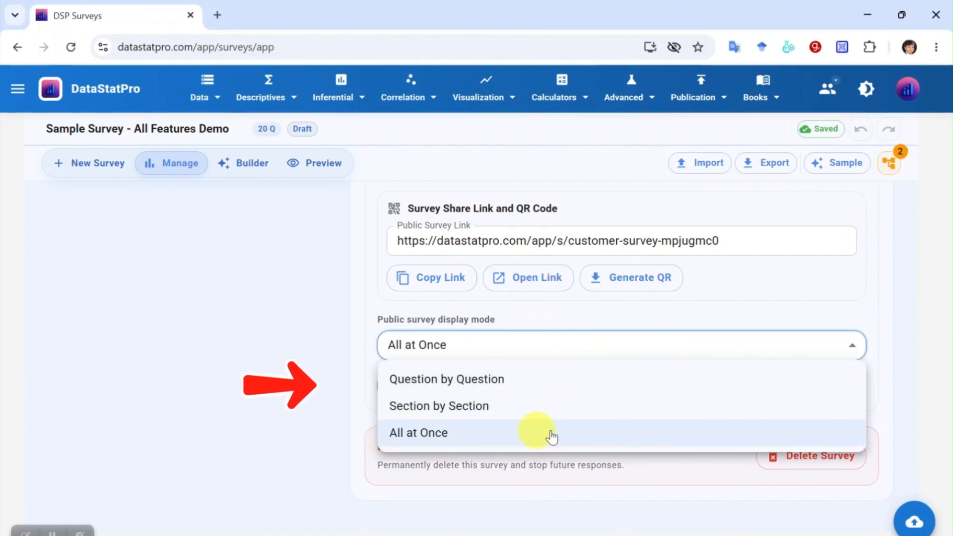
pyautogui.click(358, 399)
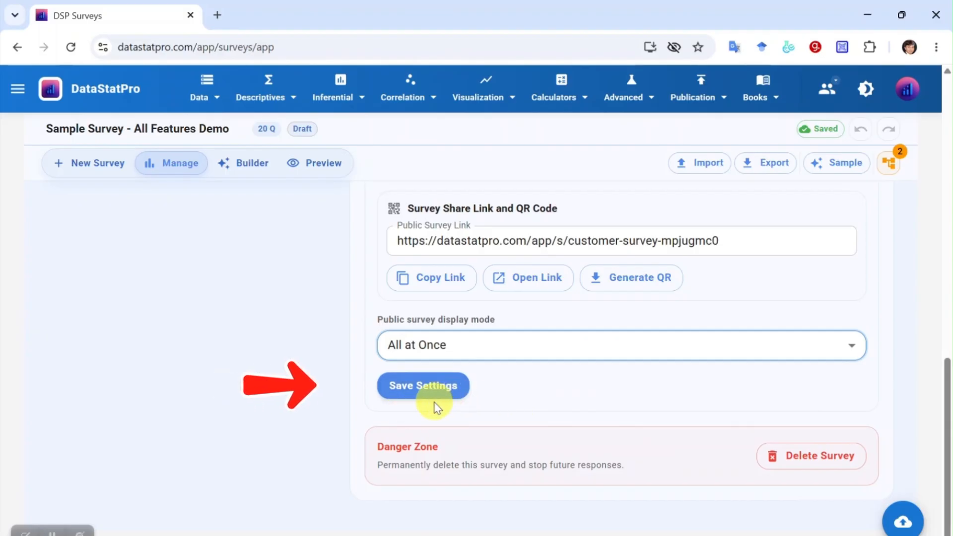
pyautogui.scroll(10, 648, 419)
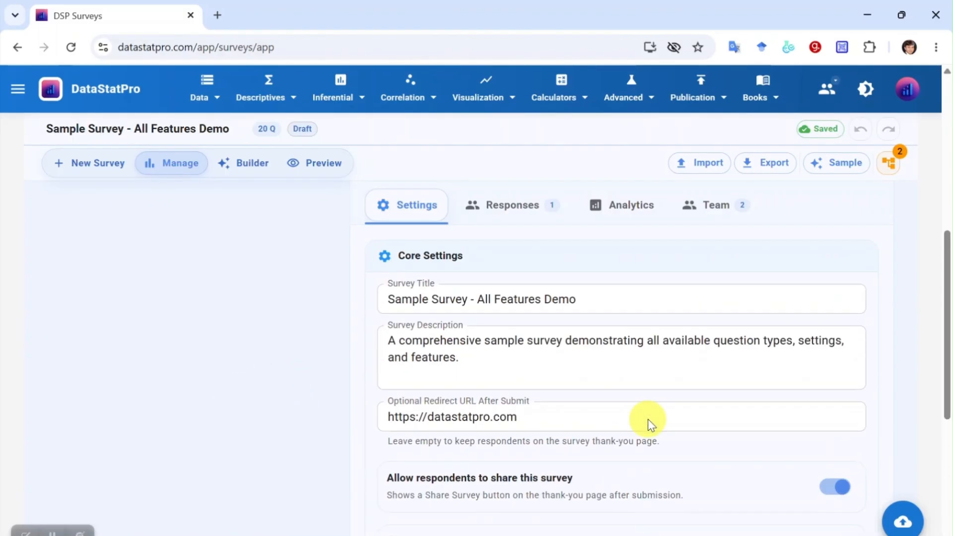
pyautogui.scroll(-2, 649, 417)
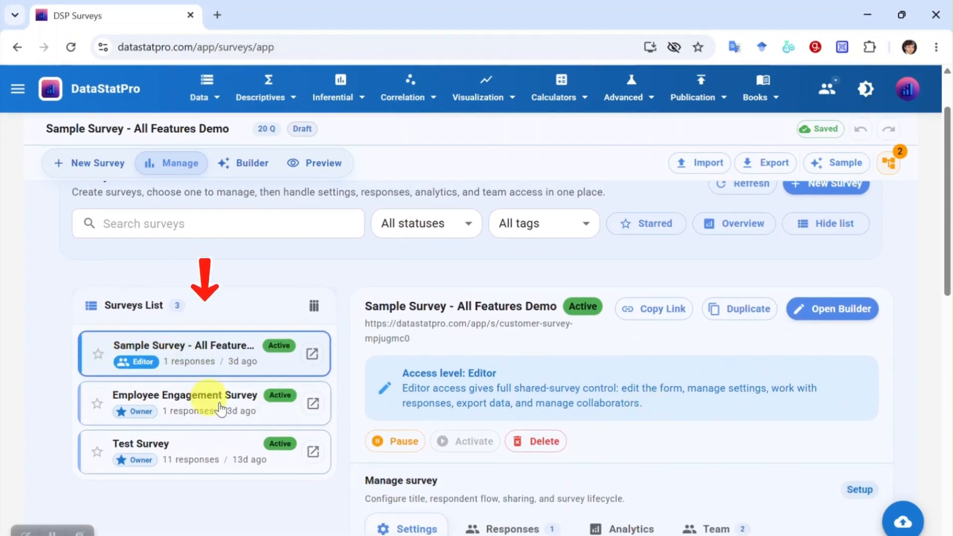
pyautogui.click(180, 410)
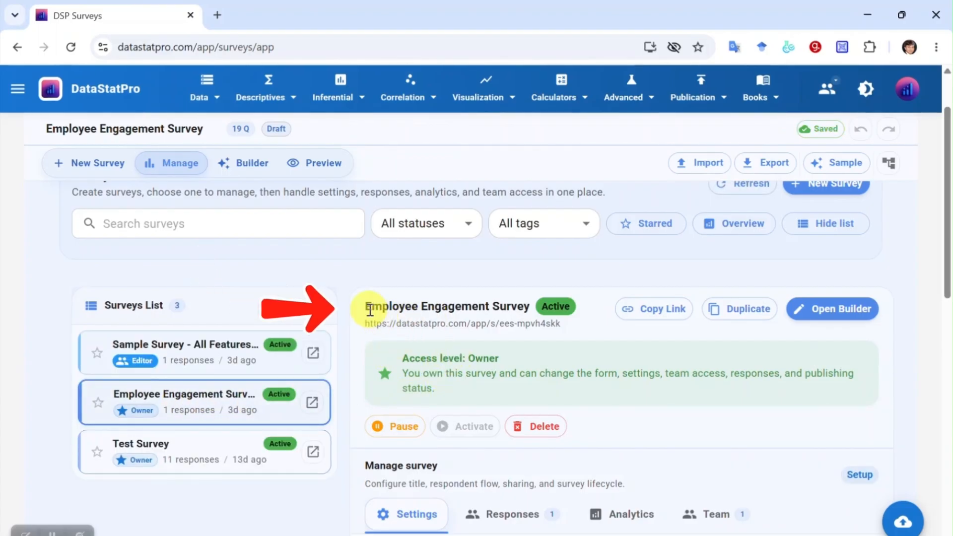
pyautogui.moveTo(370, 310); pyautogui.dragTo(489, 324)
pyautogui.click(188, 444)
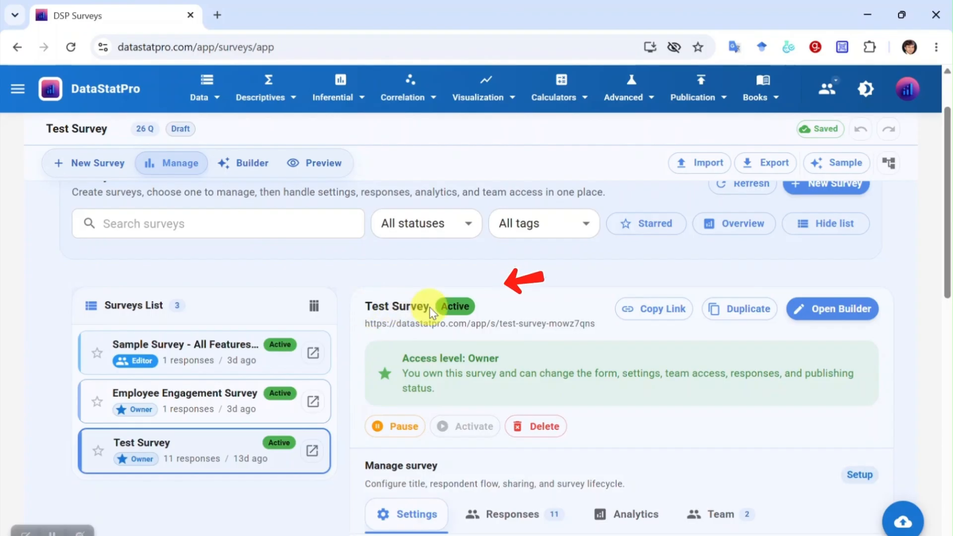
pyautogui.click(194, 359)
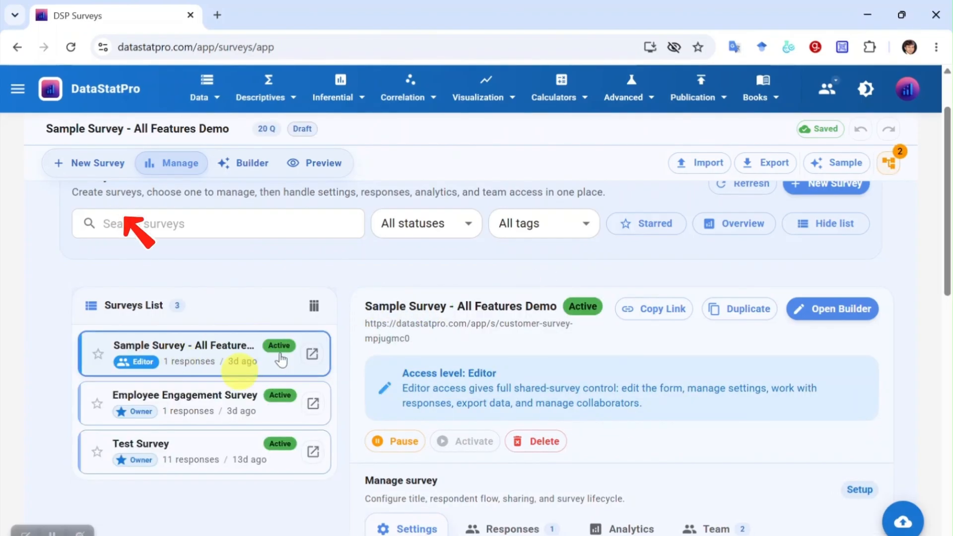
# - Start a new survey and choose the Event Feedback Survey template
pyautogui.click(99, 165)
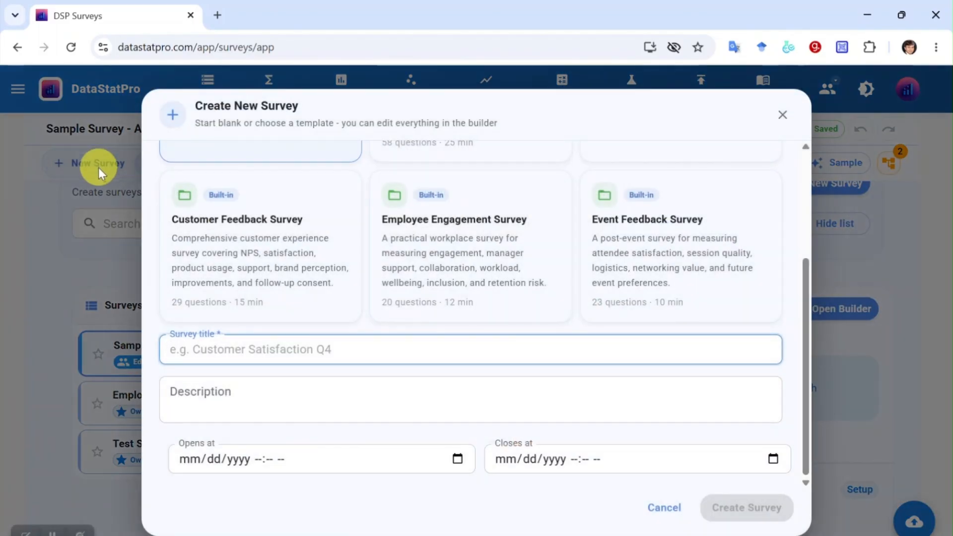
pyautogui.scroll(3, 282, 254)
pyautogui.scroll(1, 281, 254)
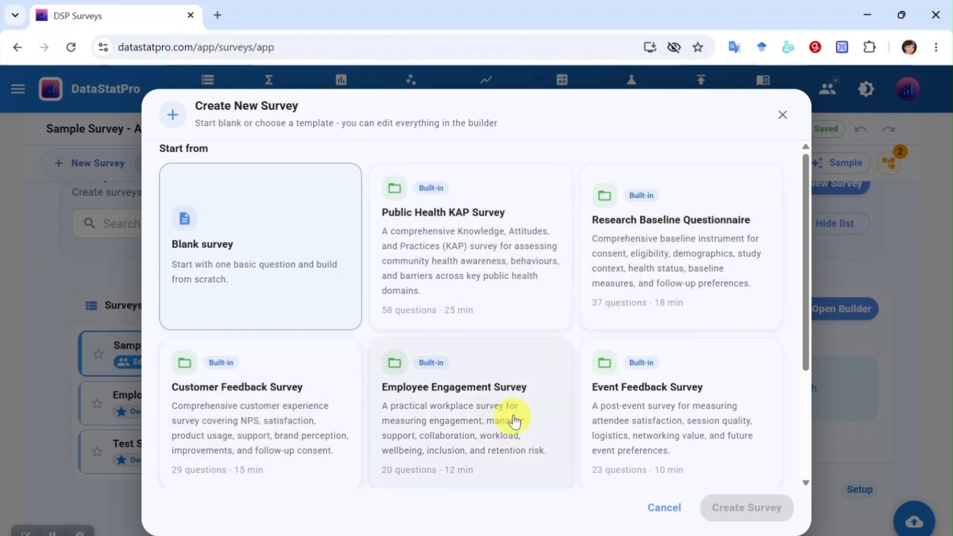
pyautogui.scroll(-3, 687, 403)
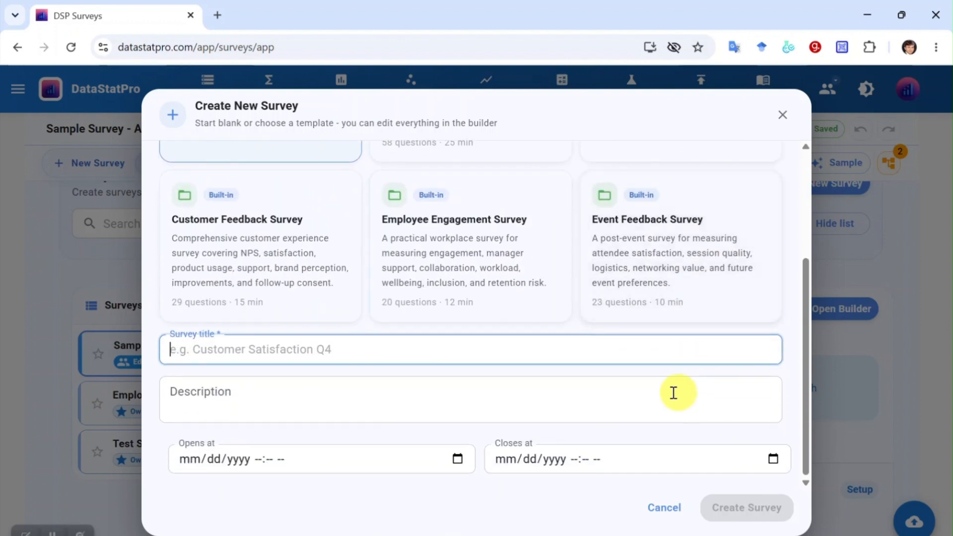
pyautogui.scroll(2, 537, 343)
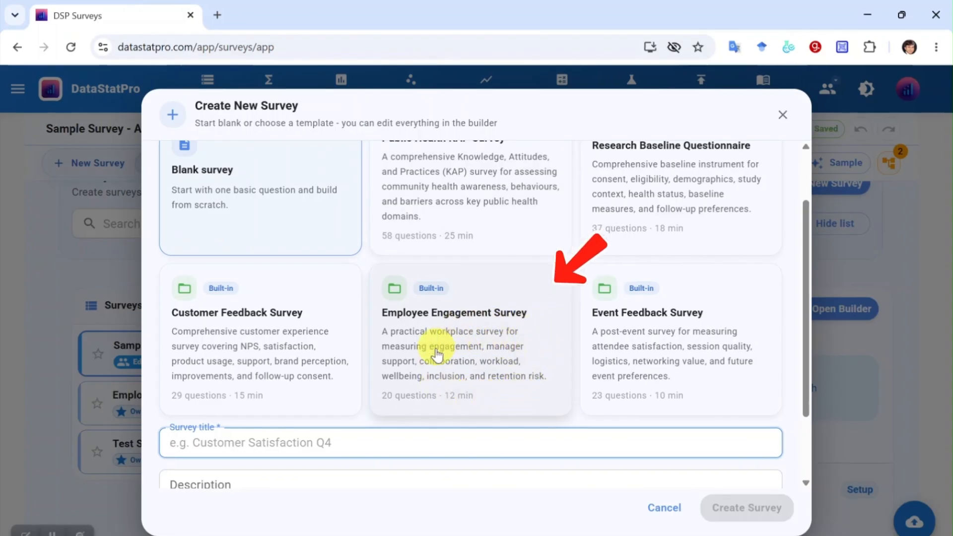
pyautogui.click(443, 367)
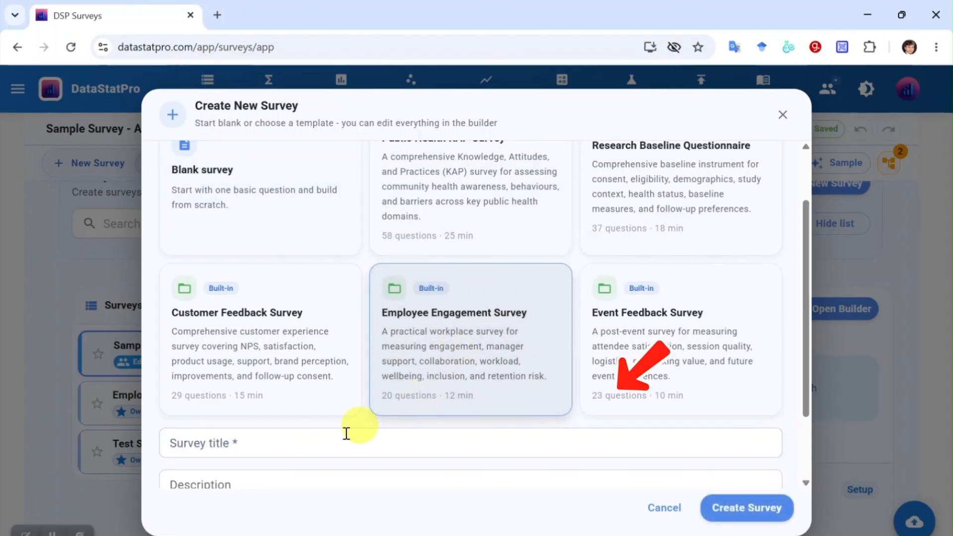
pyautogui.scroll(-1, 298, 442)
pyautogui.scroll(-1, 271, 449)
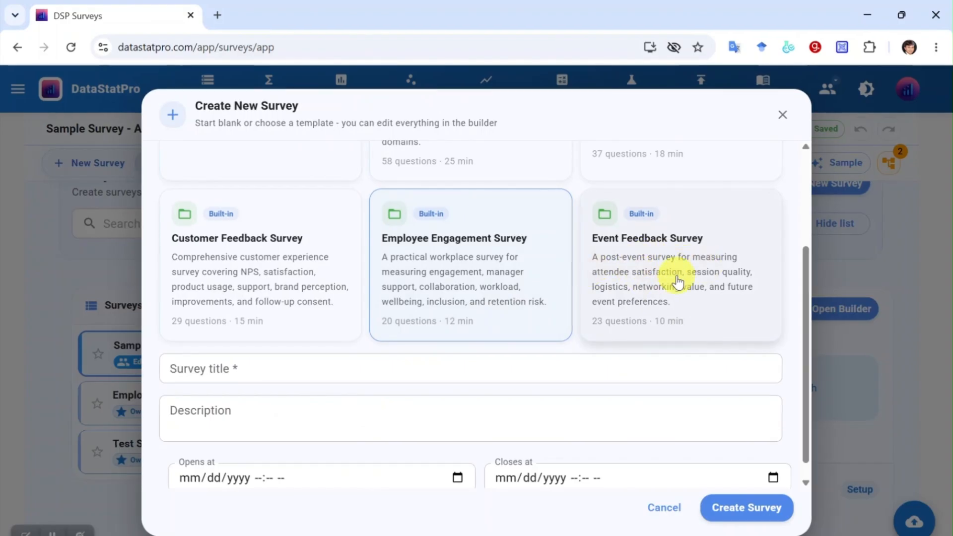
pyautogui.click(650, 286)
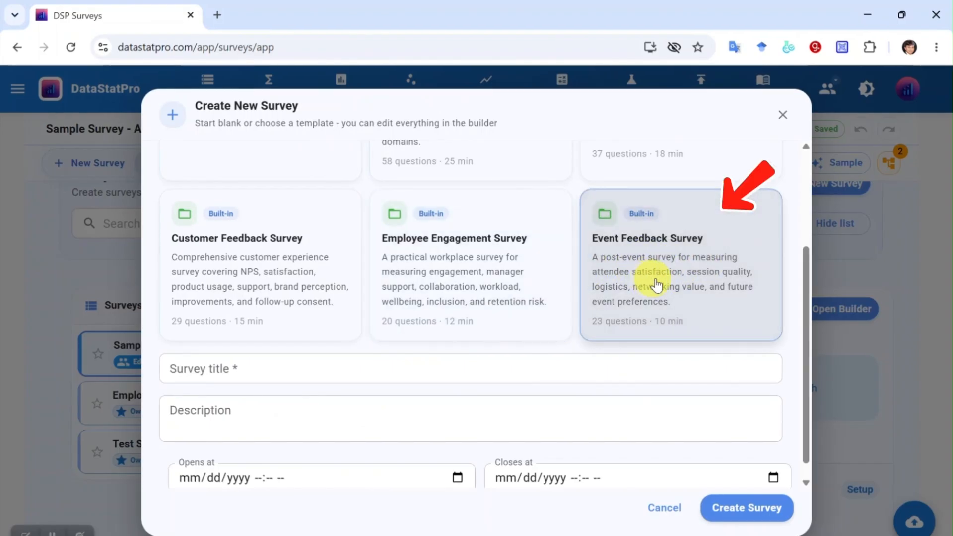
# - Title it 'Event Feedback Survey' with description 'Test Description' and create the survey
pyautogui.click(276, 374)
pyautogui.write('Event Feedback Survey')
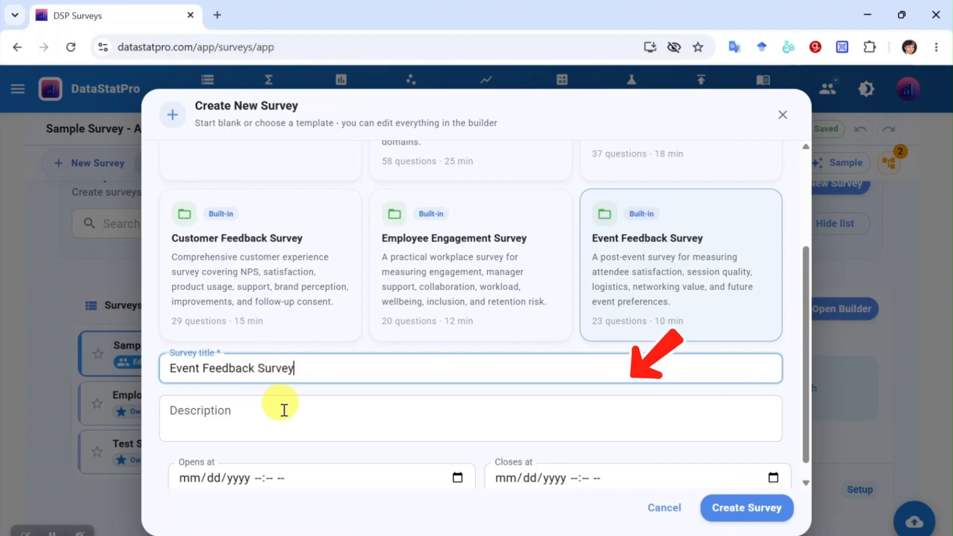
pyautogui.click(311, 413)
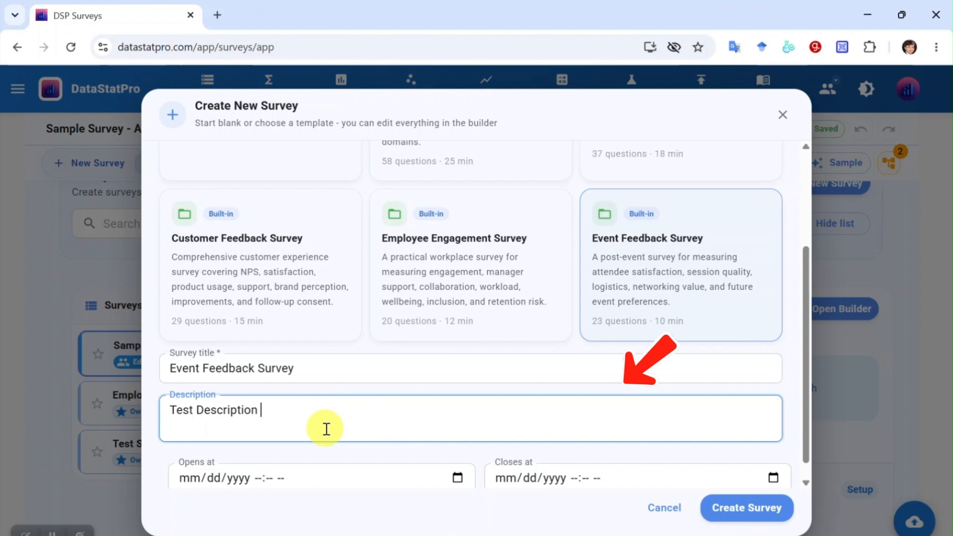
pyautogui.scroll(-1, 323, 428)
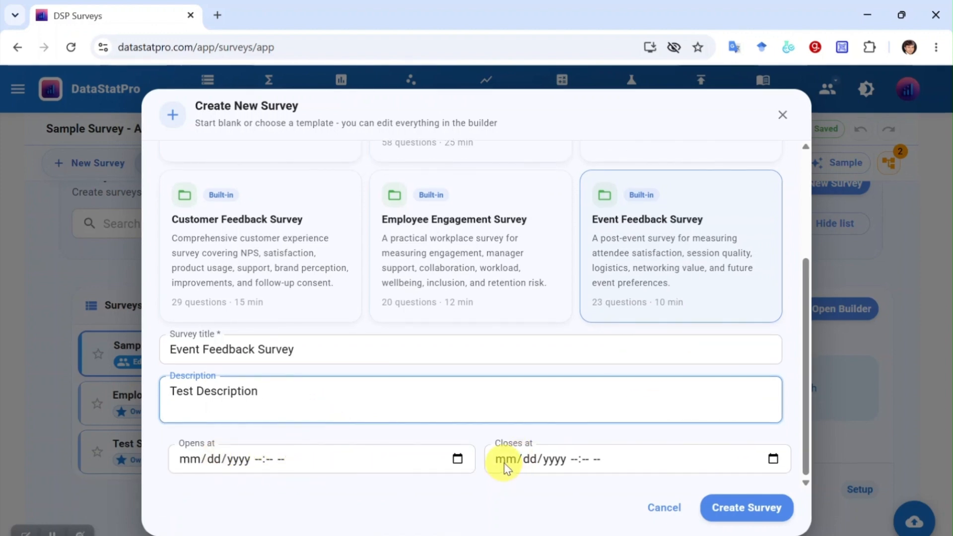
pyautogui.click(757, 510)
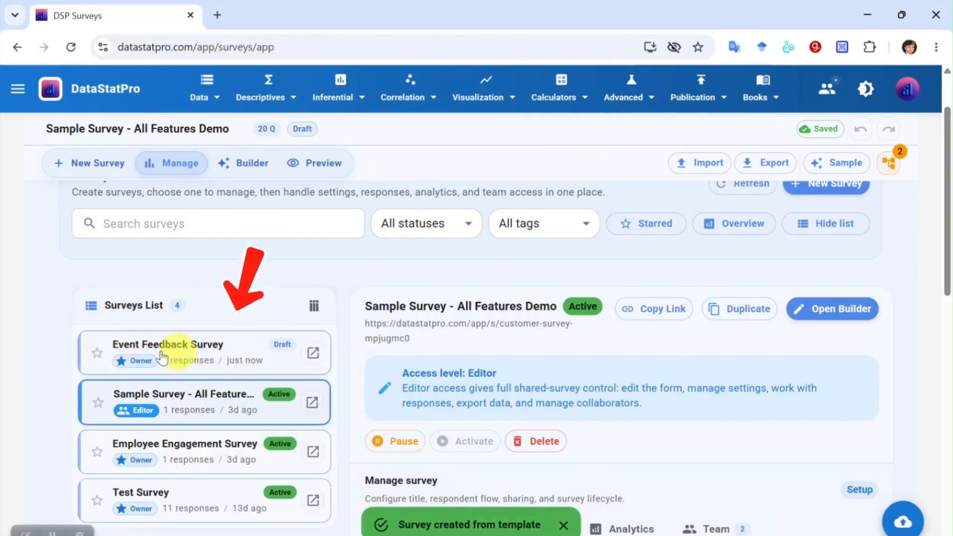
# - Open Event Feedback Survey in Builder view and scroll through its 23 template questions
pyautogui.click(195, 359)
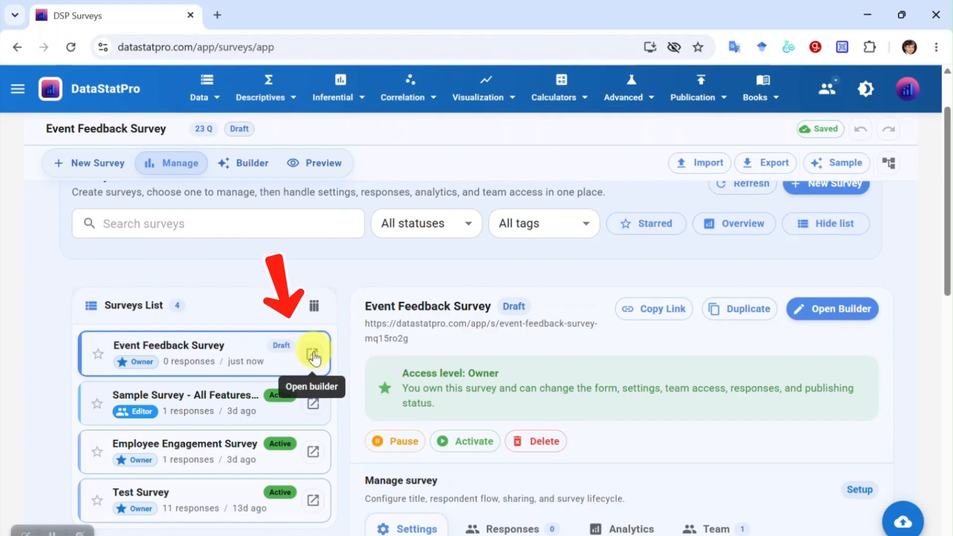
pyautogui.click(314, 358)
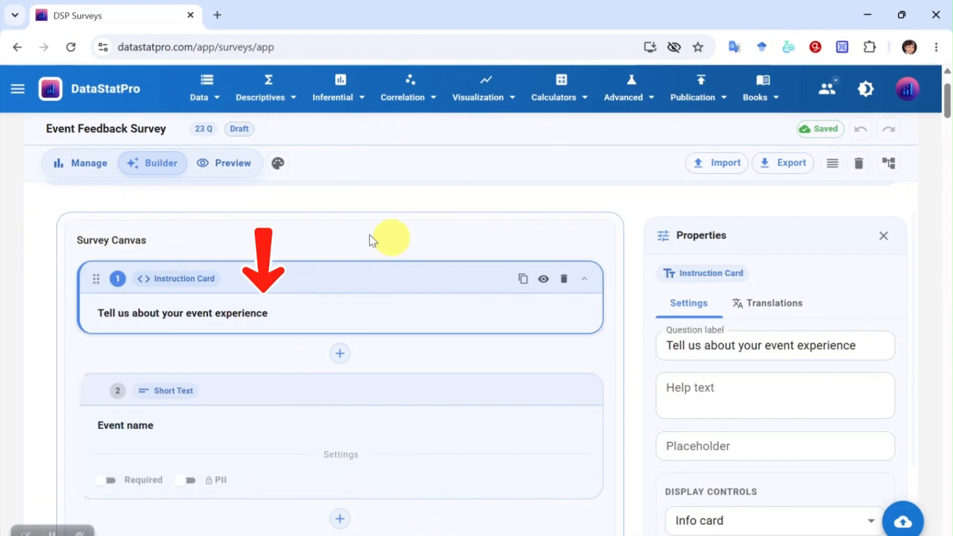
pyautogui.scroll(-1, 368, 358)
pyautogui.scroll(-6, 368, 358)
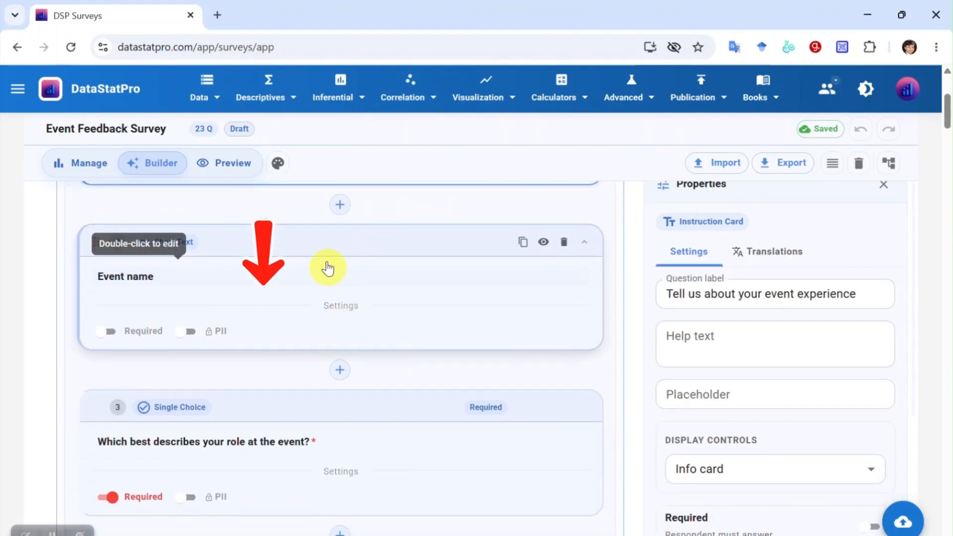
pyautogui.scroll(9, 346, 404)
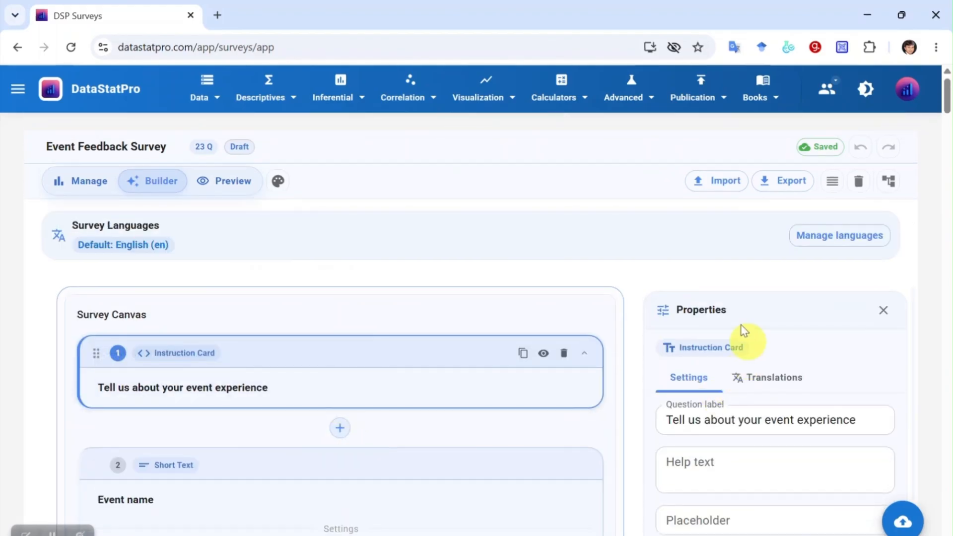
pyautogui.scroll(-2, 730, 340)
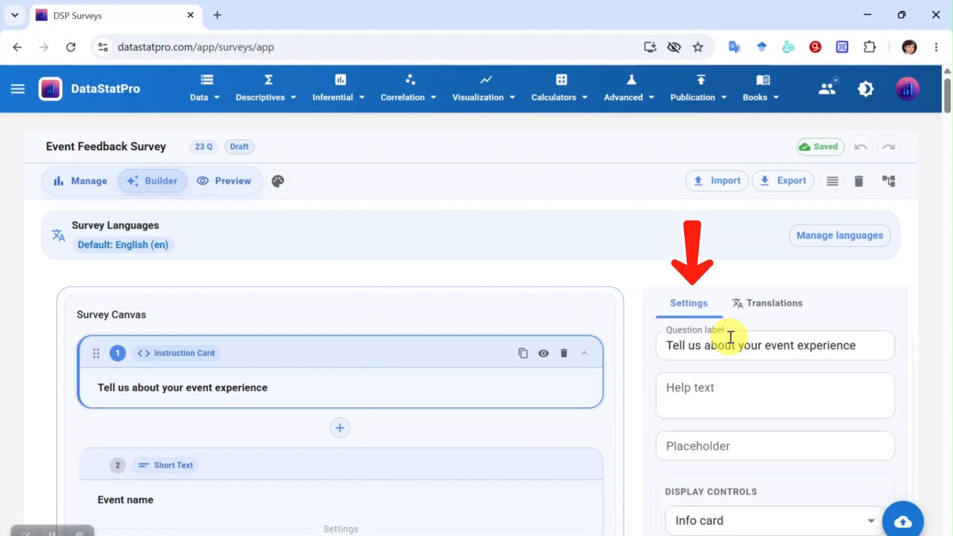
pyautogui.scroll(-2, 484, 353)
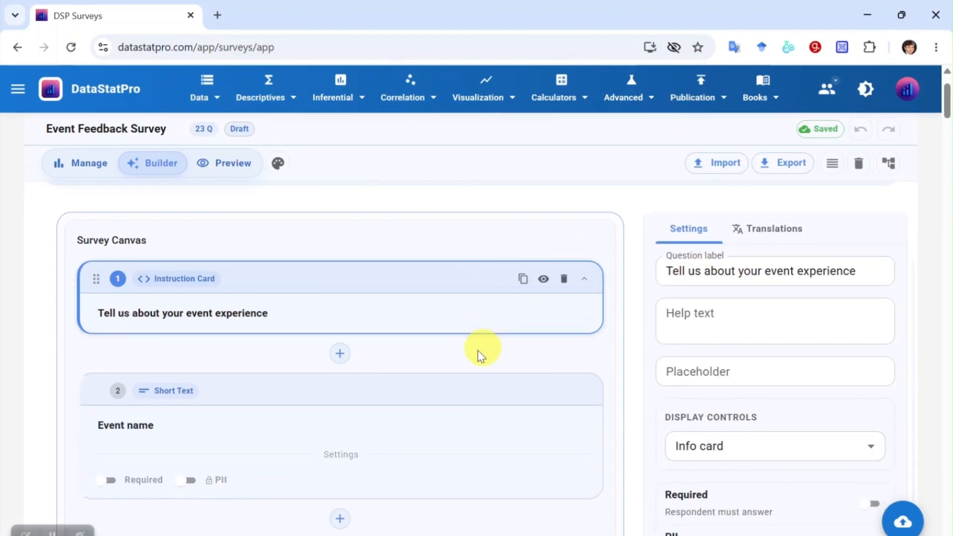
pyautogui.click(544, 279)
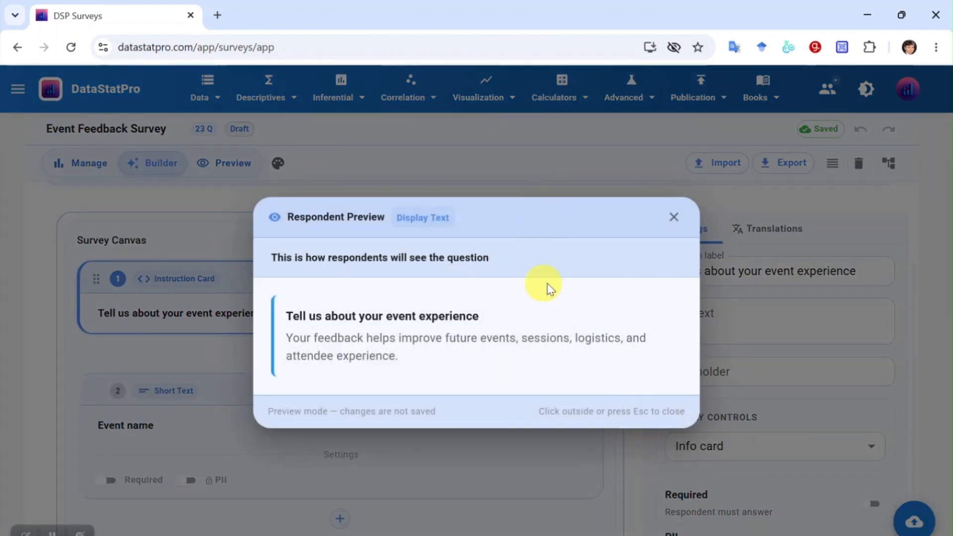
pyautogui.press('Escape')
pyautogui.scroll(-4, 201, 264)
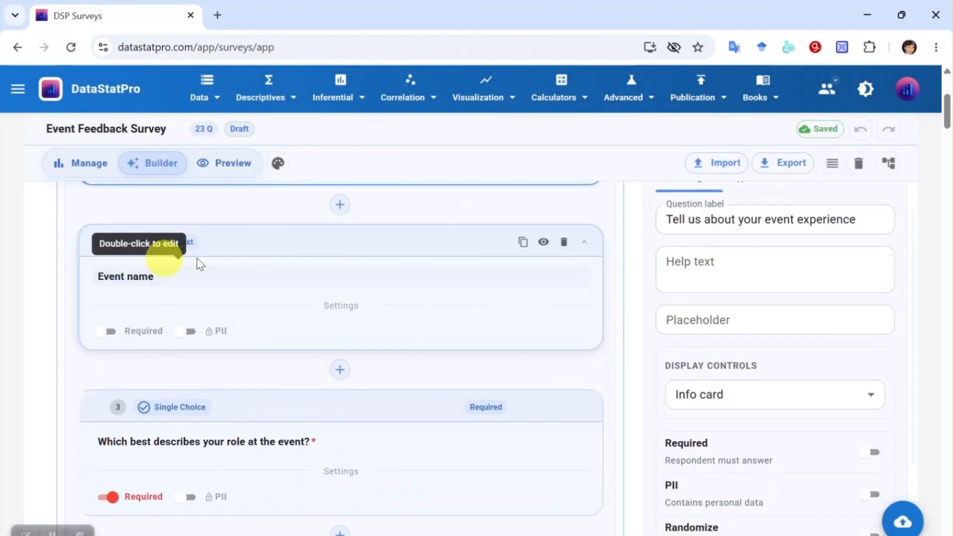
pyautogui.click(544, 243)
pyautogui.click(674, 231)
pyautogui.scroll(-3, 155, 330)
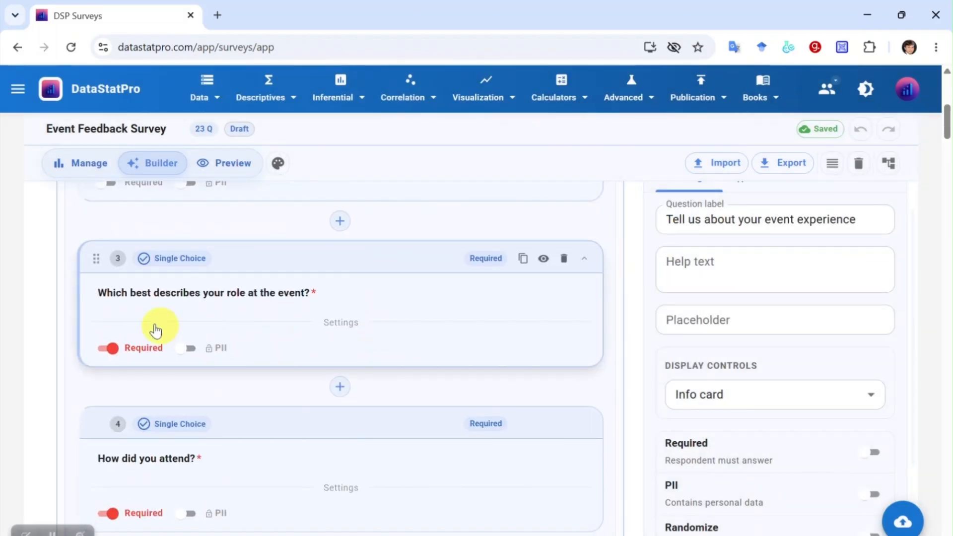
pyautogui.click(544, 258)
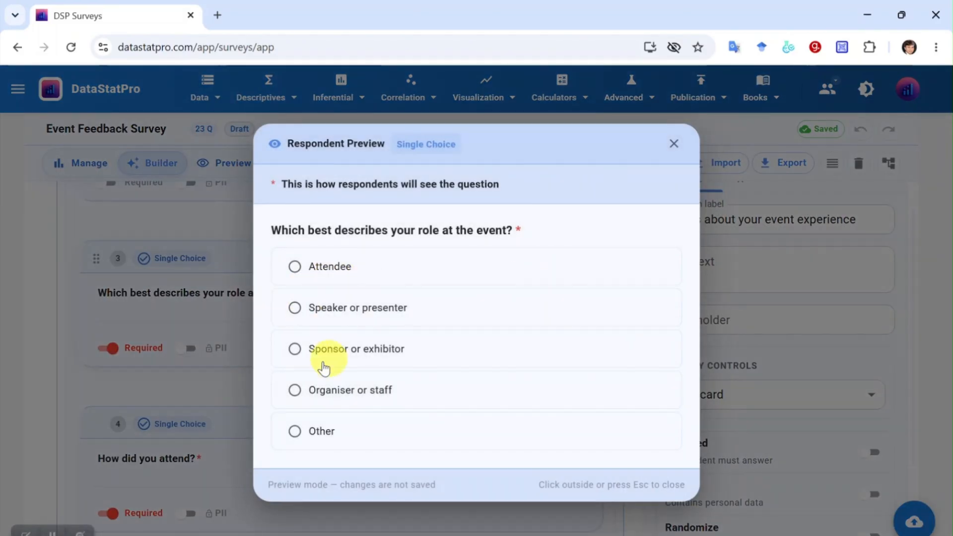
pyautogui.click(671, 147)
pyautogui.scroll(-7, 329, 376)
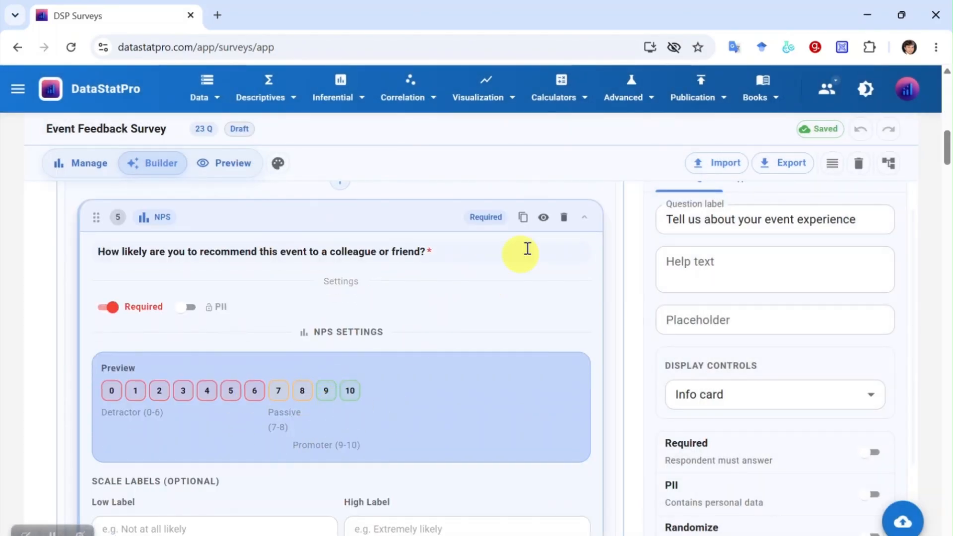
pyautogui.click(544, 219)
pyautogui.click(320, 344)
pyautogui.click(674, 223)
pyautogui.scroll(-7, 346, 380)
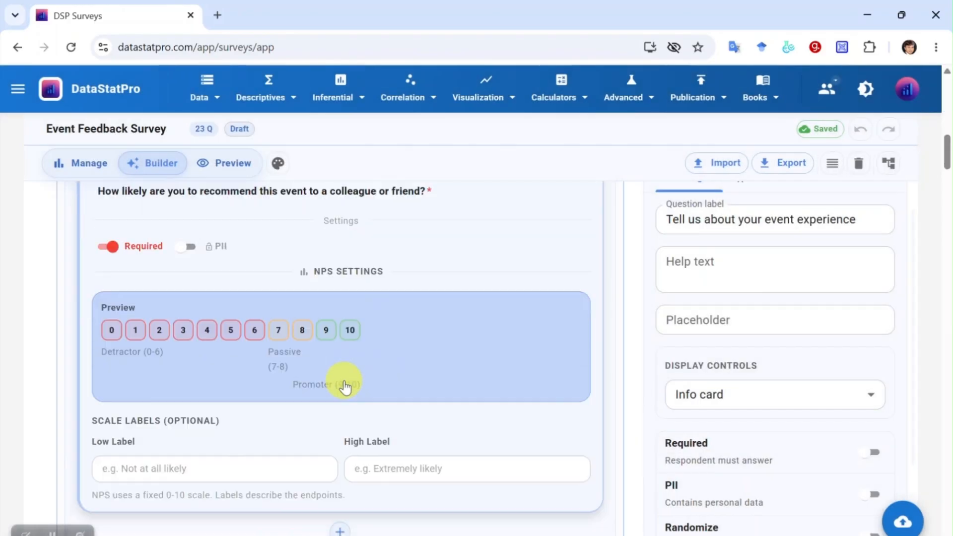
pyautogui.click(543, 258)
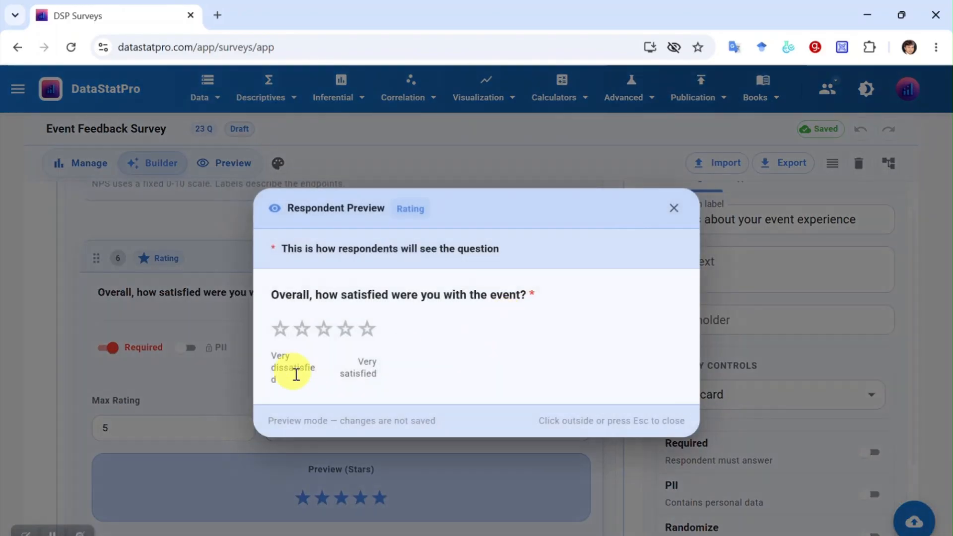
pyautogui.click(674, 208)
pyautogui.scroll(-14, 389, 351)
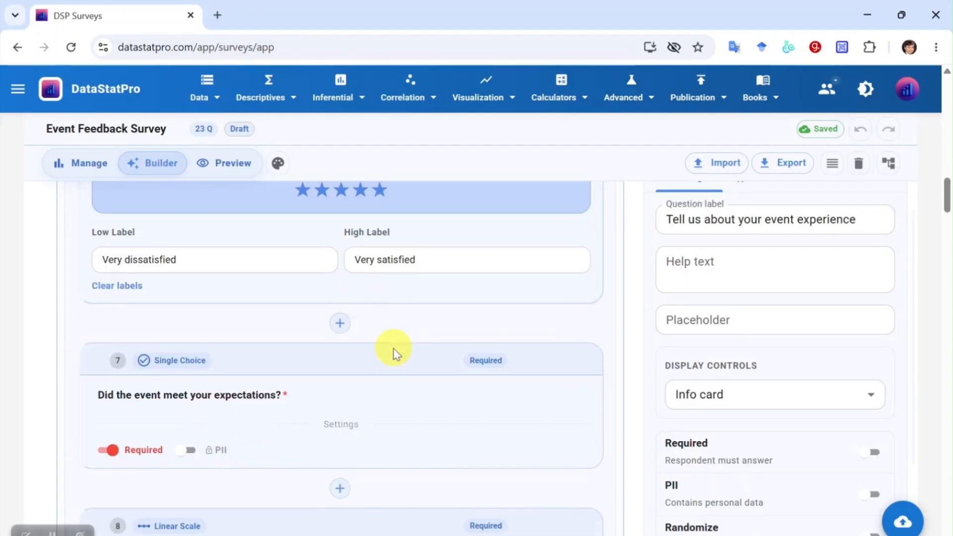
pyautogui.click(544, 240)
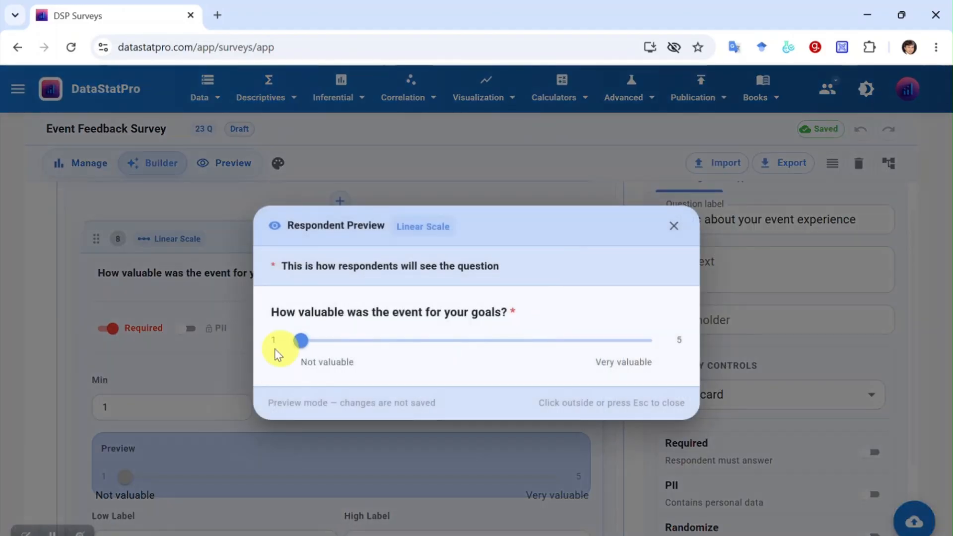
pyautogui.moveTo(312, 345); pyautogui.dragTo(516, 340)
pyautogui.press('Escape')
pyautogui.scroll(-12, 401, 366)
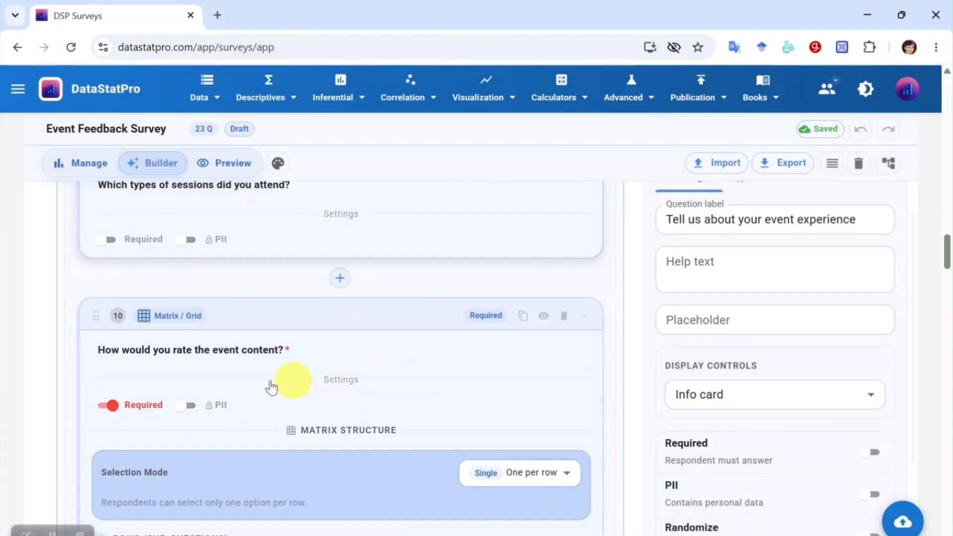
pyautogui.scroll(3, 157, 437)
pyautogui.click(543, 242)
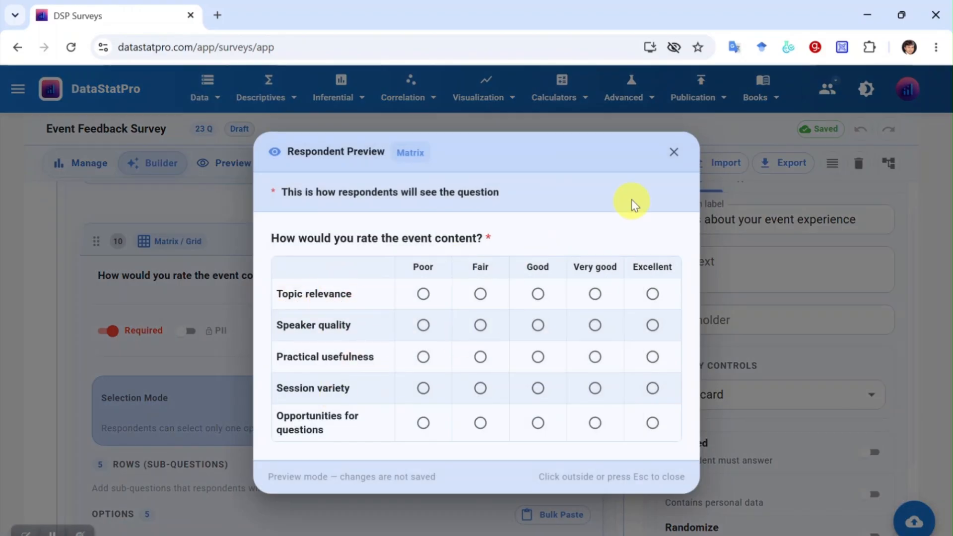
pyautogui.click(681, 154)
pyautogui.scroll(-3, 260, 392)
pyautogui.scroll(-4, 366, 477)
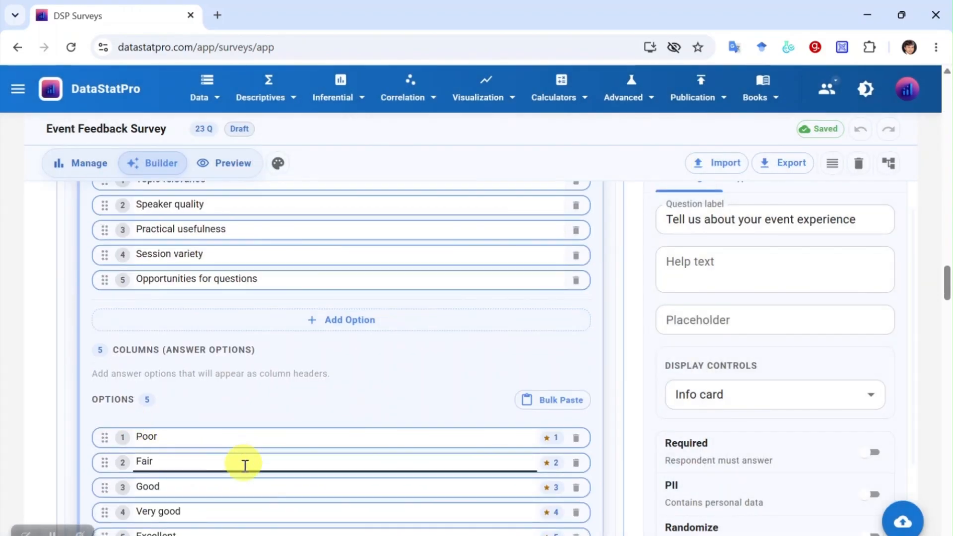
pyautogui.scroll(2, 355, 395)
pyautogui.click(219, 320)
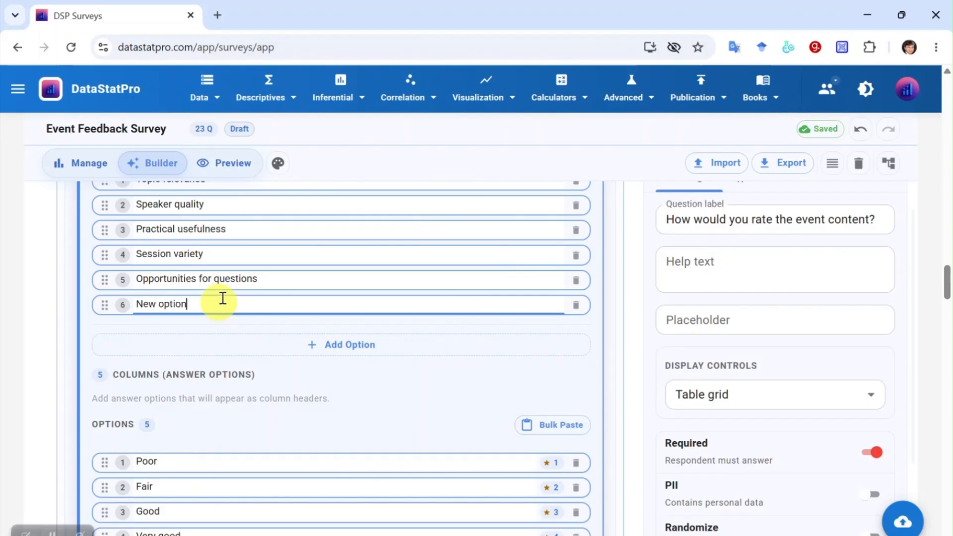
pyautogui.scroll(-5, 348, 387)
pyautogui.scroll(15, 627, 319)
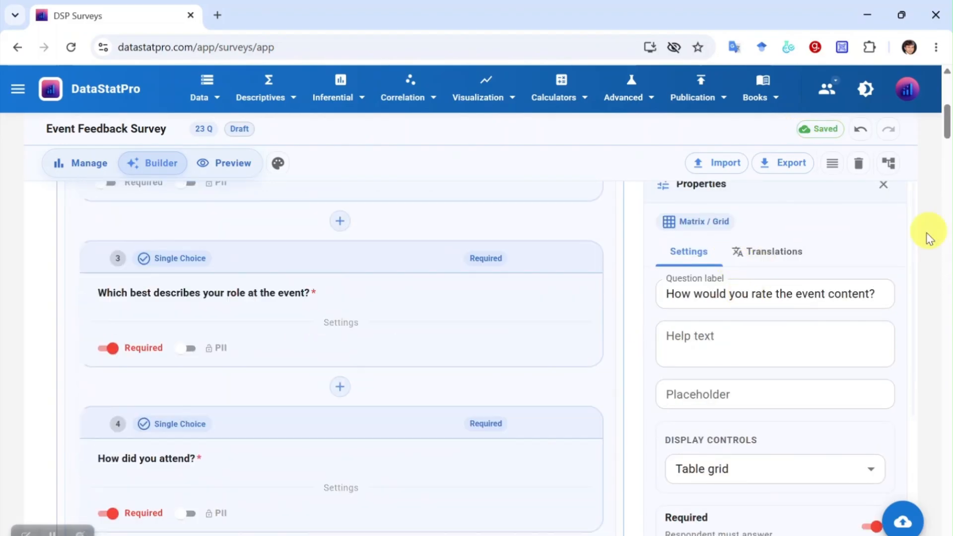
pyautogui.scroll(5, 930, 239)
pyautogui.scroll(-1, 715, 373)
pyautogui.click(743, 446)
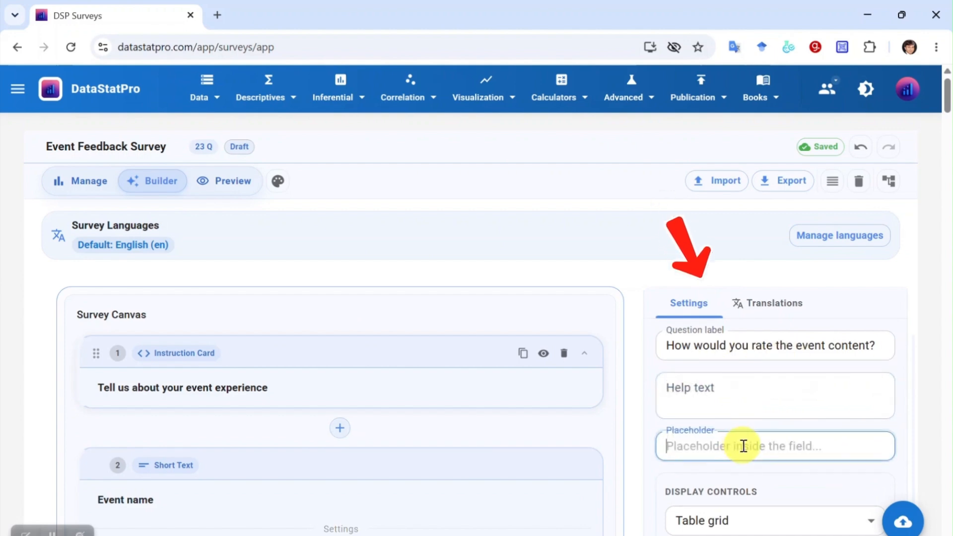
pyautogui.scroll(-3, 743, 446)
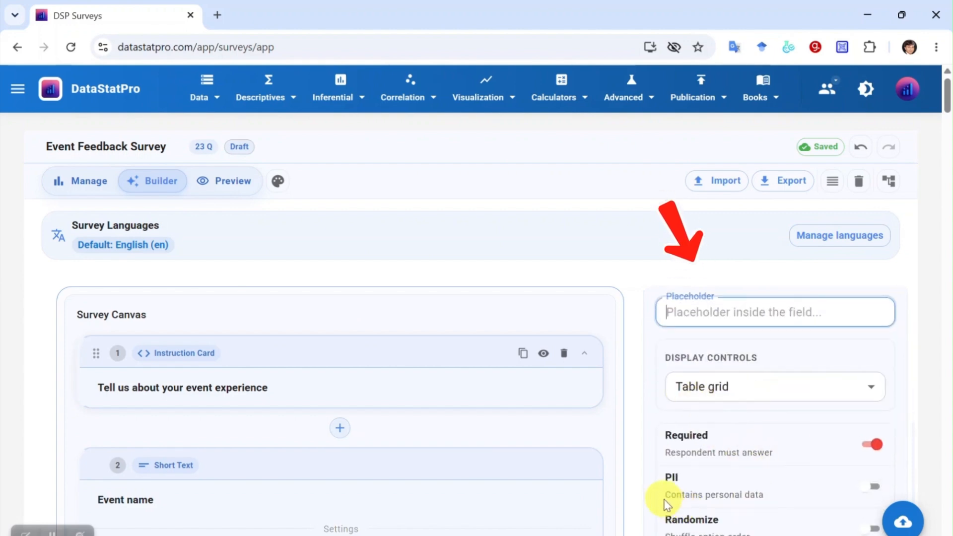
pyautogui.moveTo(666, 496); pyautogui.dragTo(783, 496)
pyautogui.scroll(-10, 745, 395)
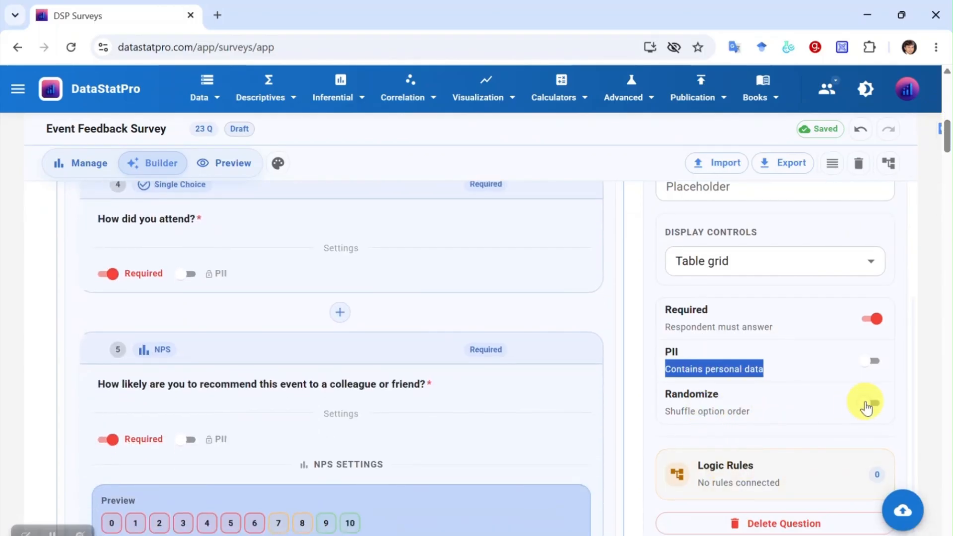
pyautogui.click(725, 483)
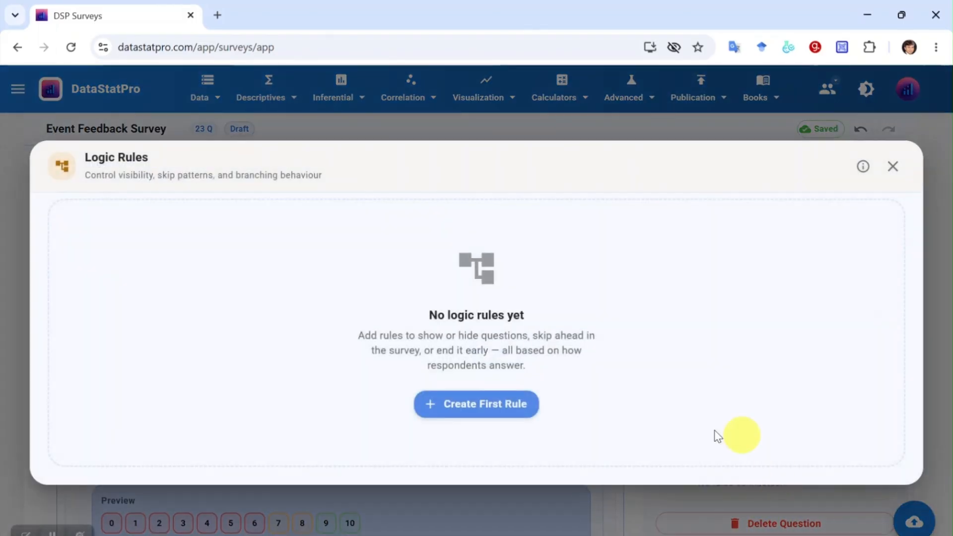
pyautogui.click(893, 169)
pyautogui.scroll(-8, 390, 372)
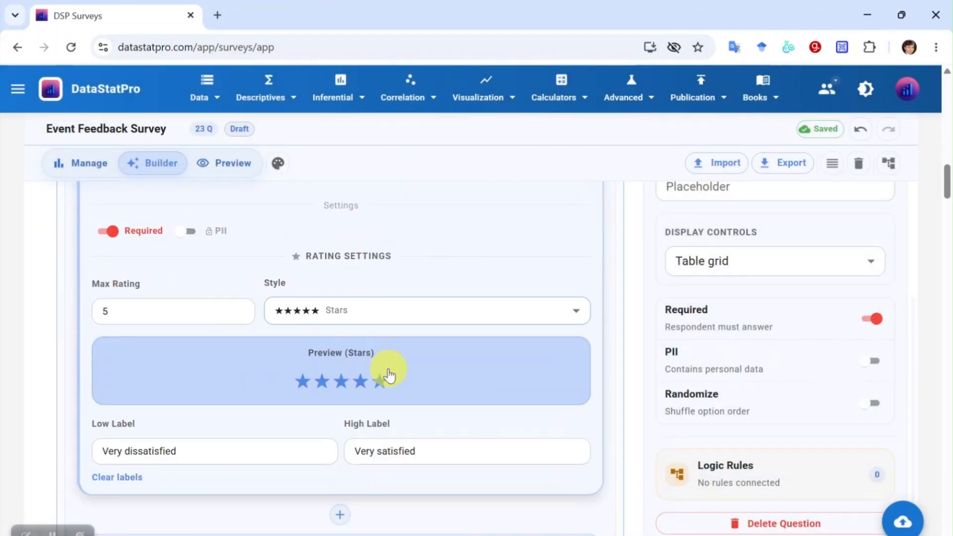
pyautogui.scroll(-15, 389, 374)
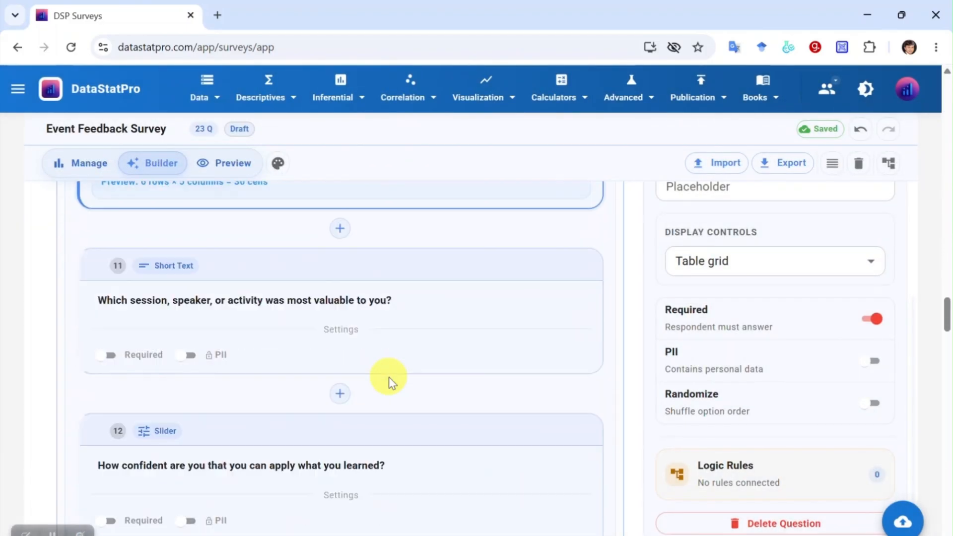
pyautogui.scroll(-15, 389, 377)
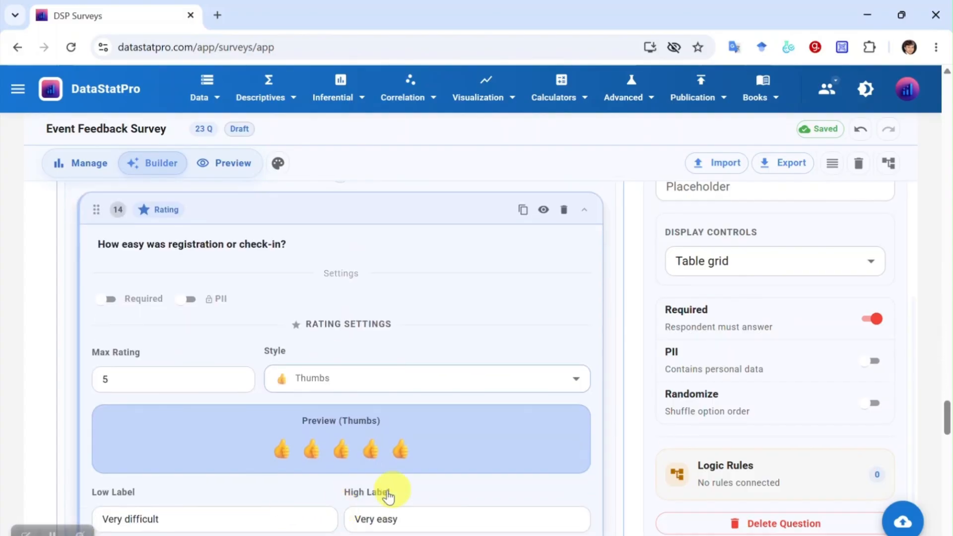
pyautogui.scroll(-2, 388, 495)
pyautogui.scroll(4, 460, 381)
pyautogui.click(547, 288)
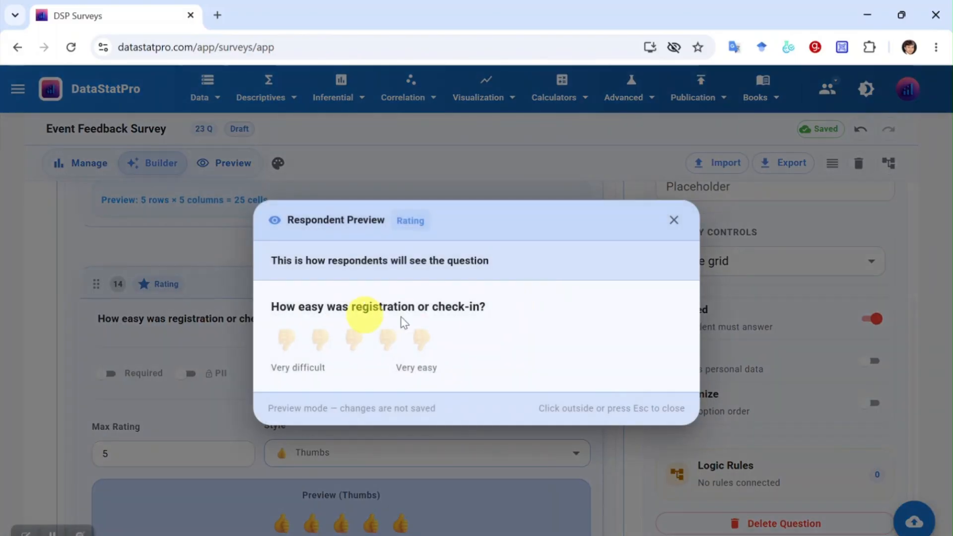
pyautogui.click(676, 220)
pyautogui.scroll(-9, 397, 355)
pyautogui.scroll(-20, 397, 355)
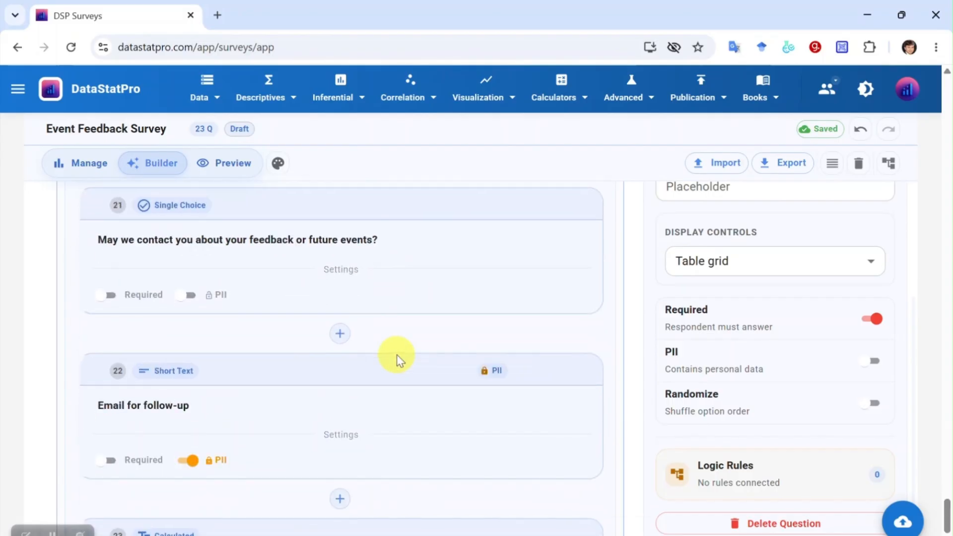
pyautogui.scroll(18, 398, 355)
pyautogui.scroll(15, 401, 358)
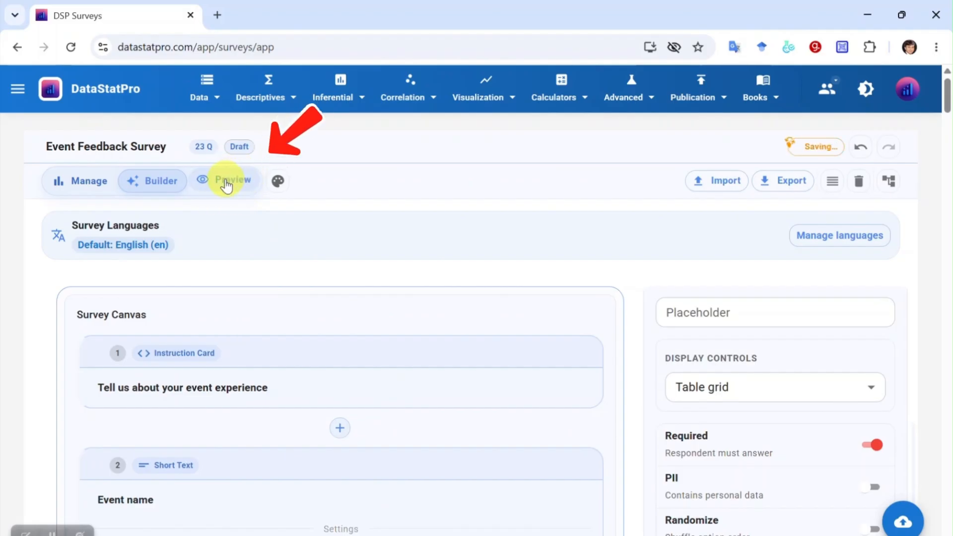
# - Open the Preview and try Section by Section and All at Once modes
pyautogui.click(226, 185)
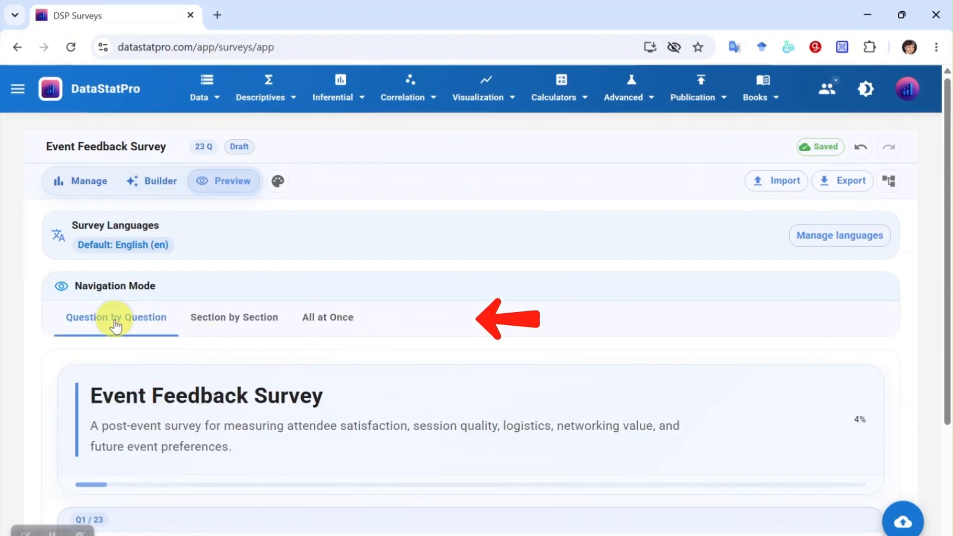
pyautogui.click(228, 325)
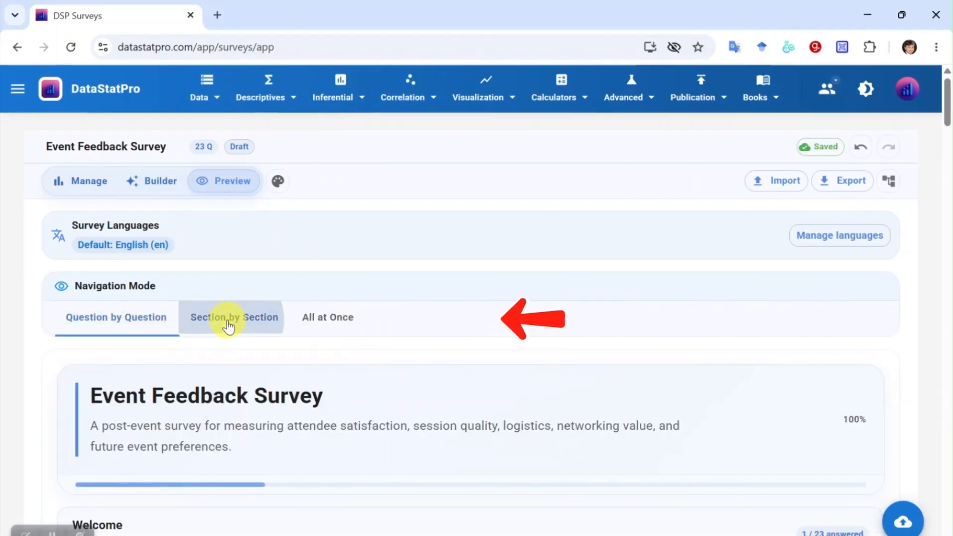
pyautogui.click(330, 327)
pyautogui.scroll(-1, 329, 324)
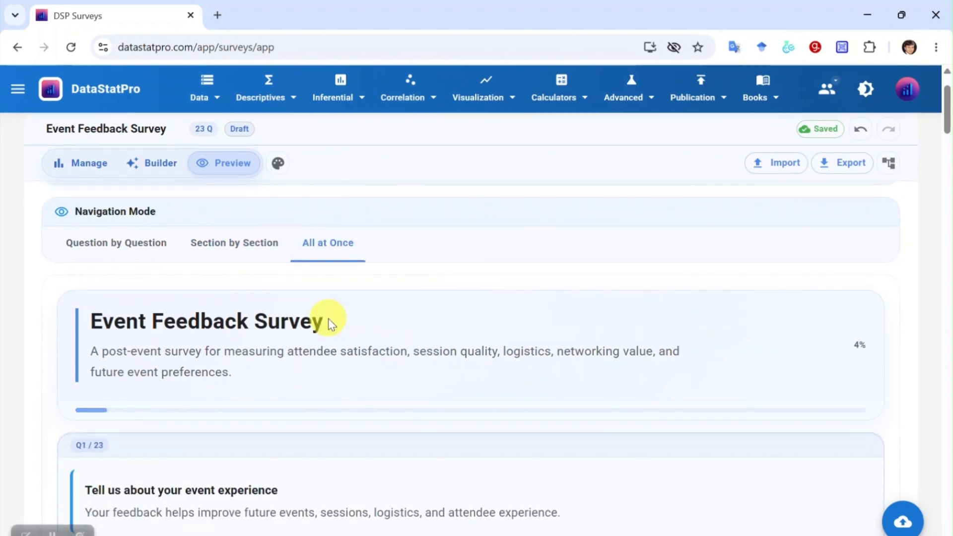
pyautogui.scroll(-5, 329, 324)
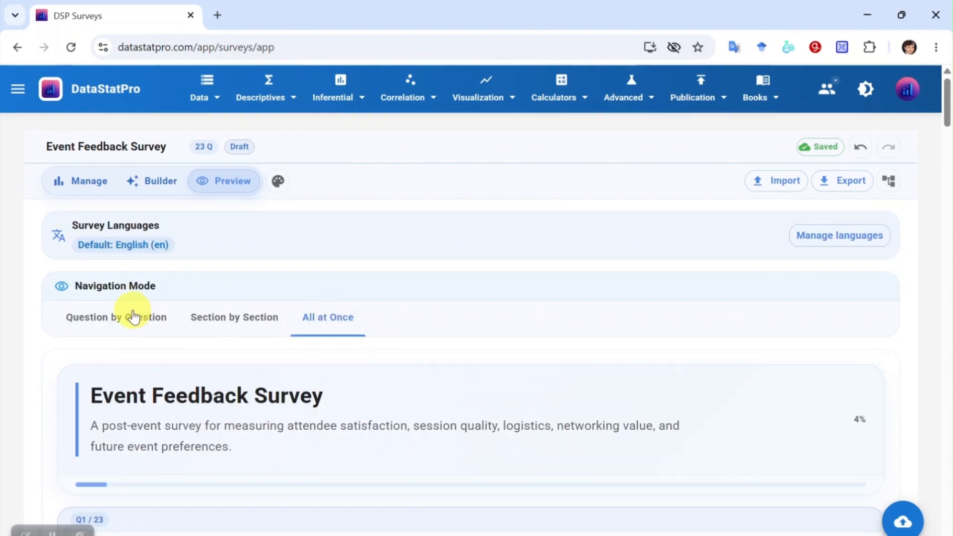
# - Step through three questions in Question by Question mode, then view Section by Section
pyautogui.click(133, 316)
pyautogui.scroll(-3, 454, 343)
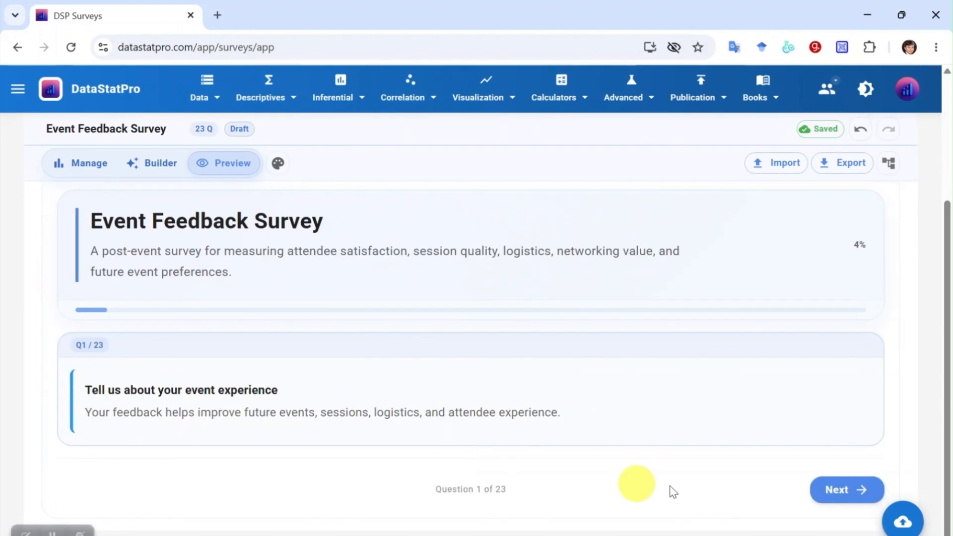
pyautogui.click(847, 489)
pyautogui.click(830, 491)
pyautogui.scroll(4, 260, 342)
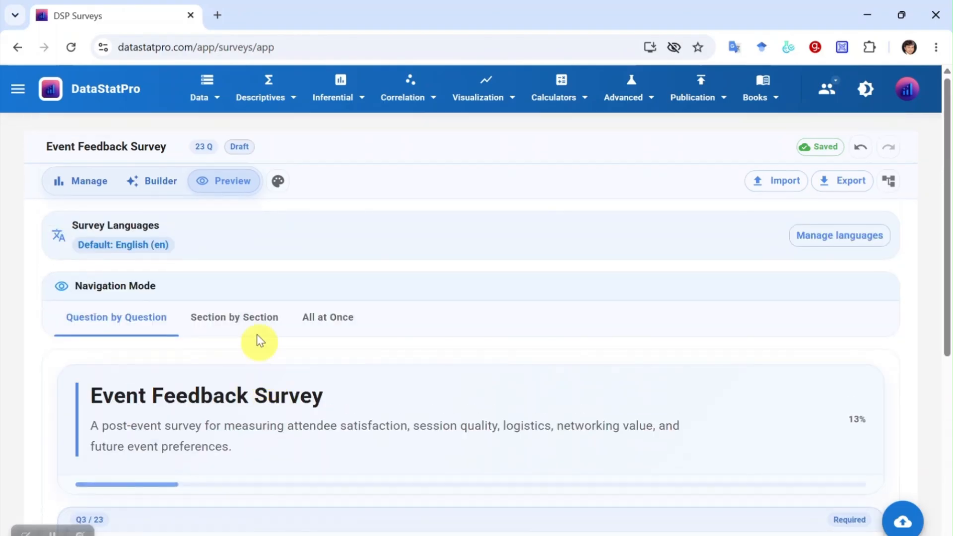
pyautogui.click(254, 329)
pyautogui.scroll(-5, 449, 404)
pyautogui.scroll(4, 437, 392)
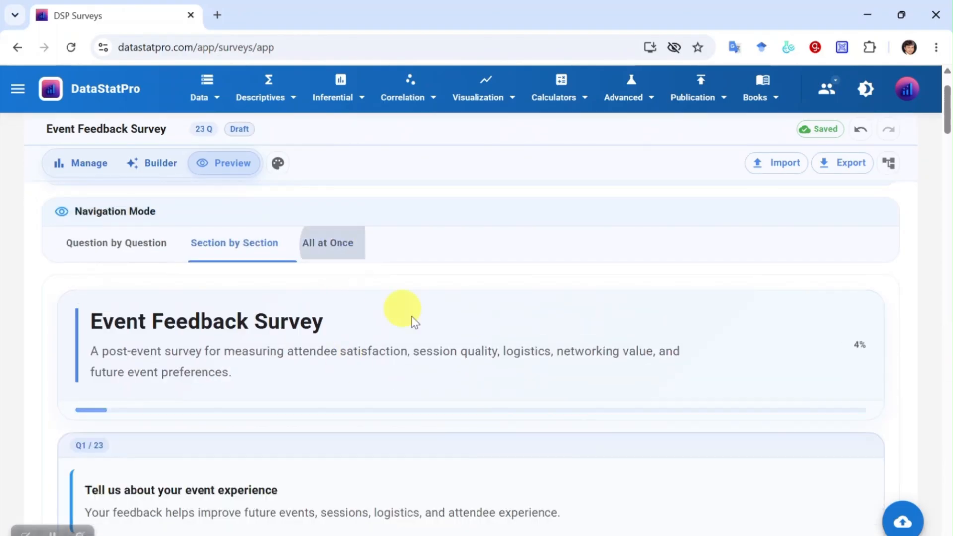
pyautogui.scroll(-15, 415, 322)
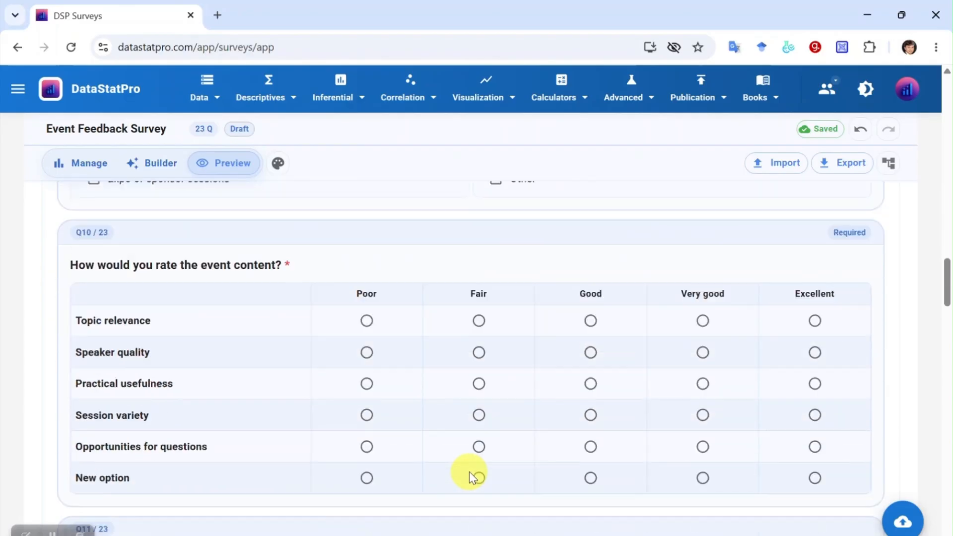
pyautogui.scroll(-10, 469, 474)
pyautogui.scroll(10, 469, 474)
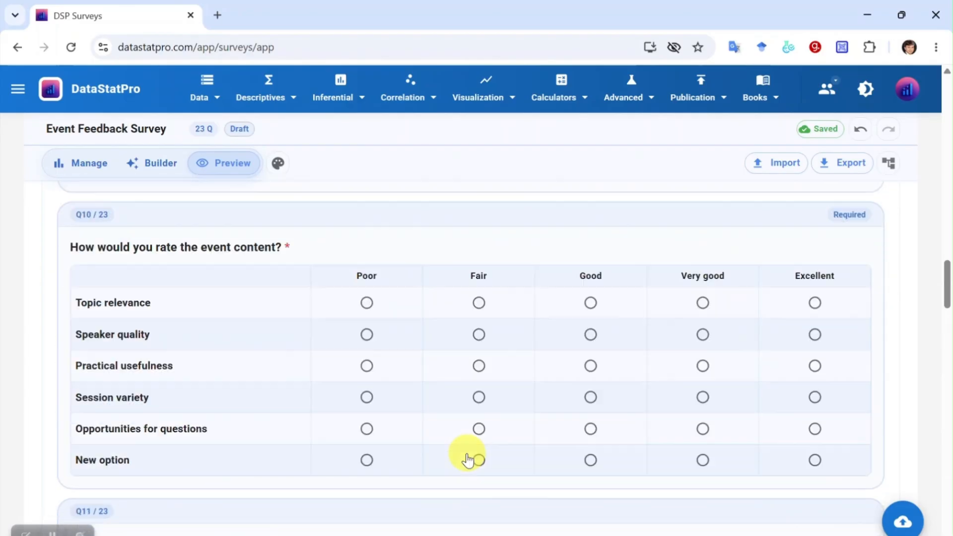
pyautogui.scroll(15, 468, 454)
pyautogui.click(282, 183)
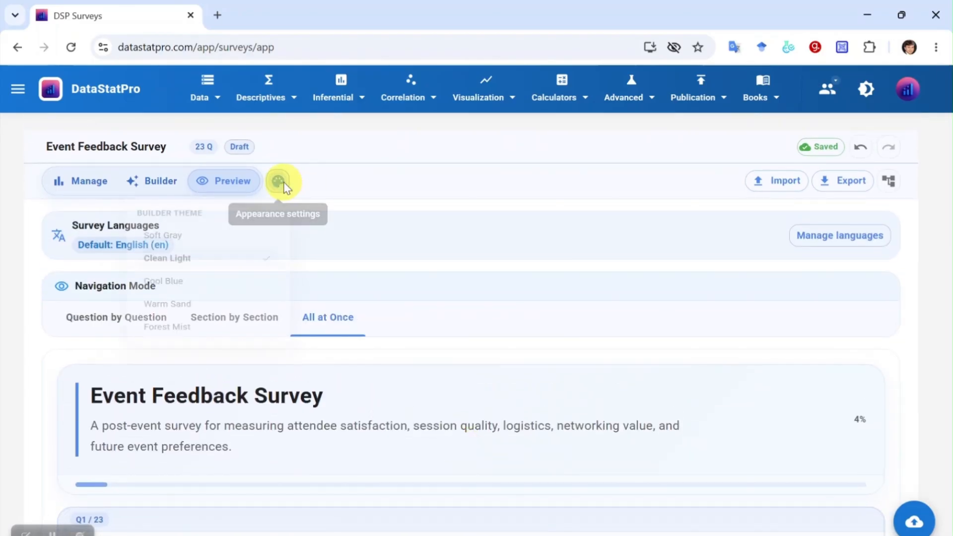
pyautogui.click(189, 247)
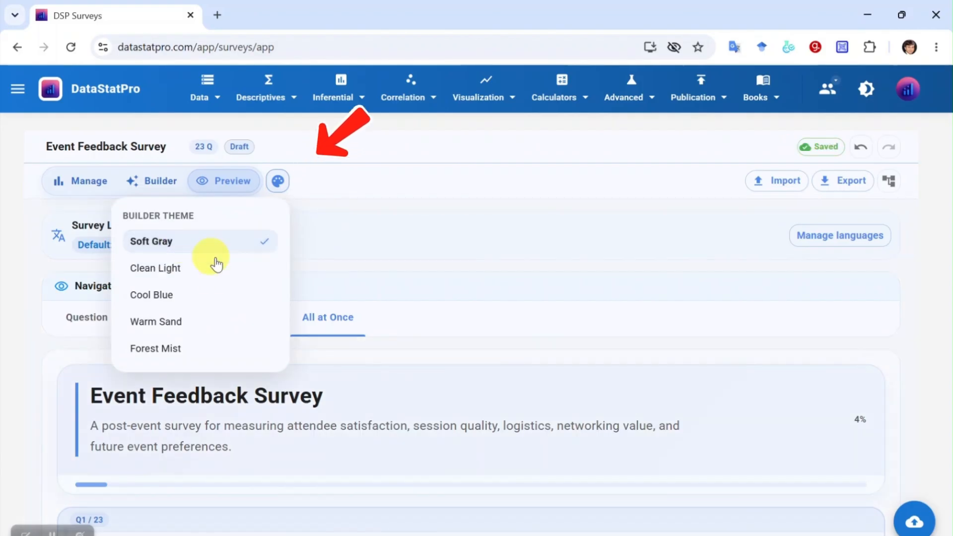
pyautogui.click(191, 295)
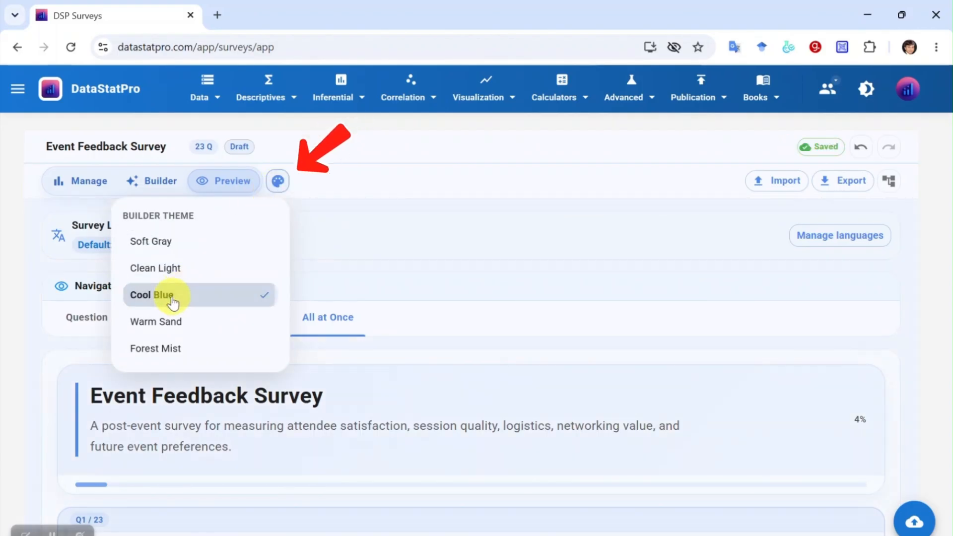
pyautogui.click(197, 325)
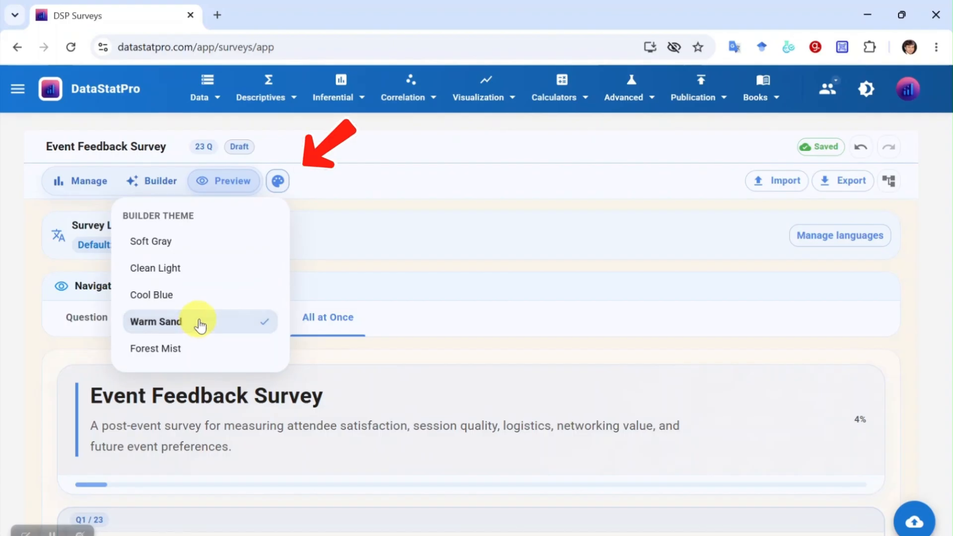
pyautogui.click(186, 357)
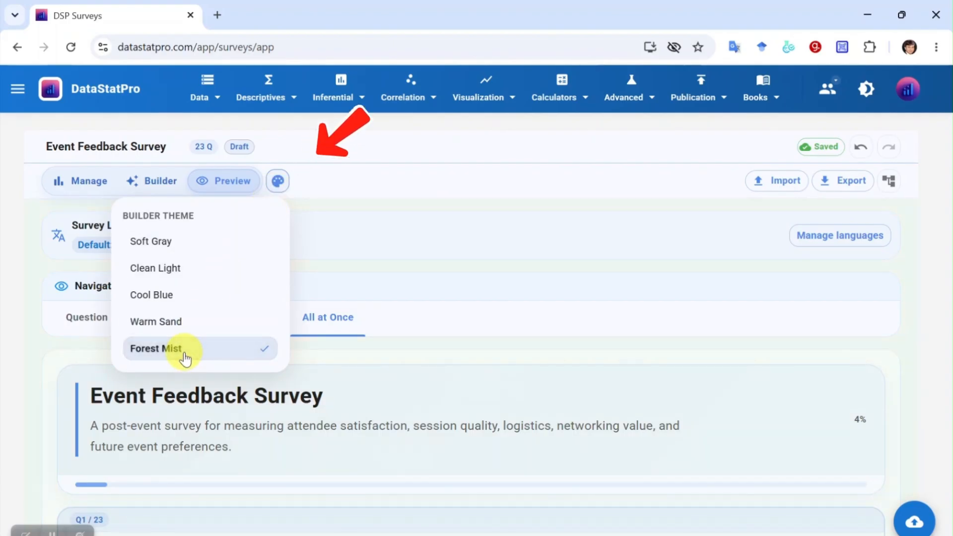
pyautogui.click(206, 278)
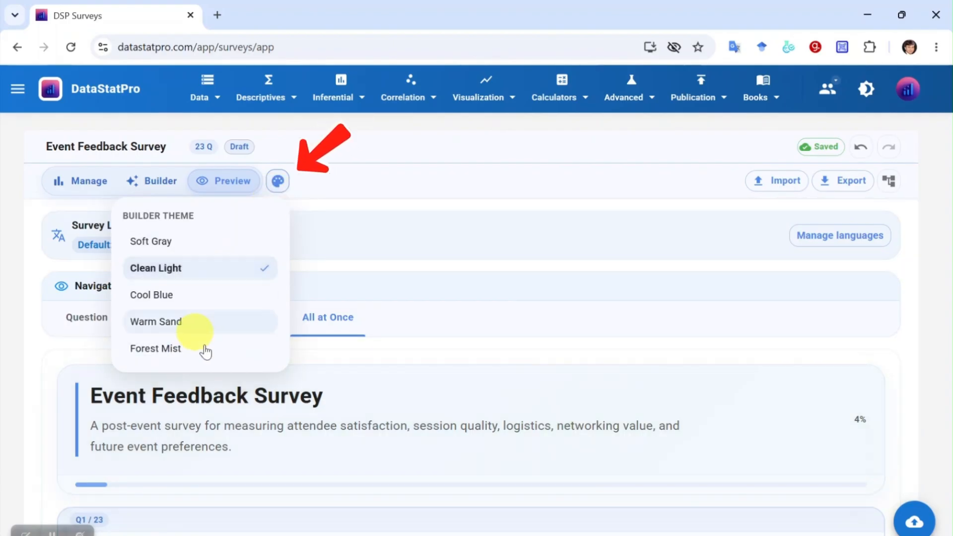
pyautogui.click(36, 373)
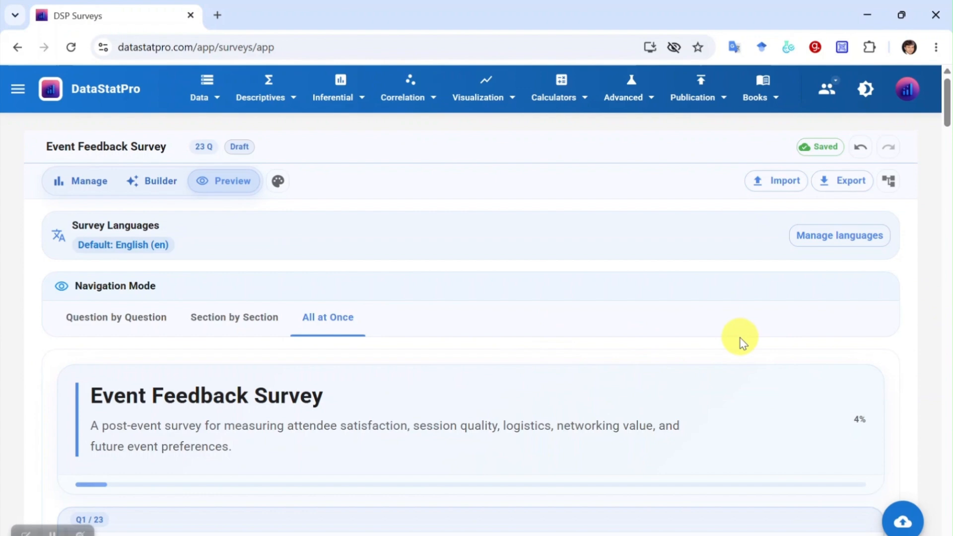
# - Enable Arabic (ar) alongside default English in the survey's language settings
pyautogui.click(837, 246)
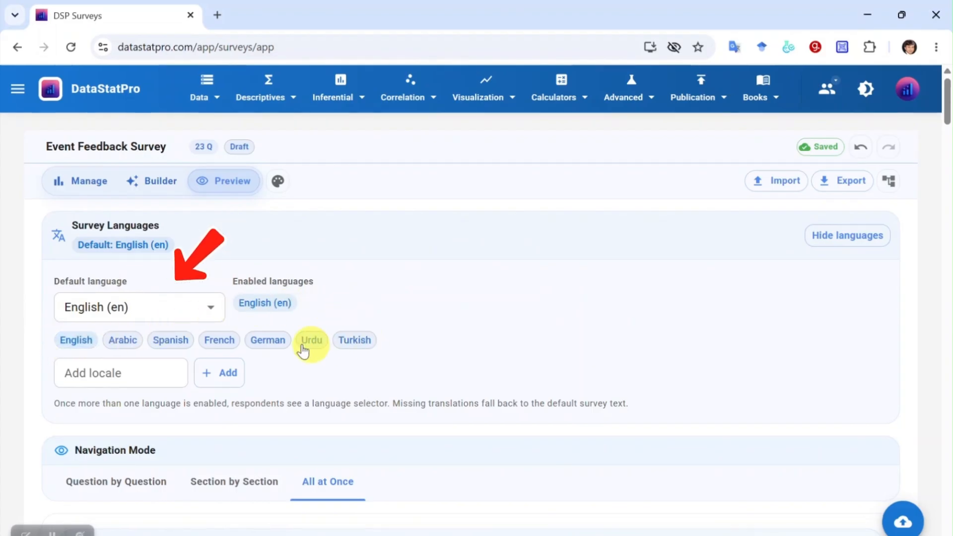
pyautogui.click(131, 348)
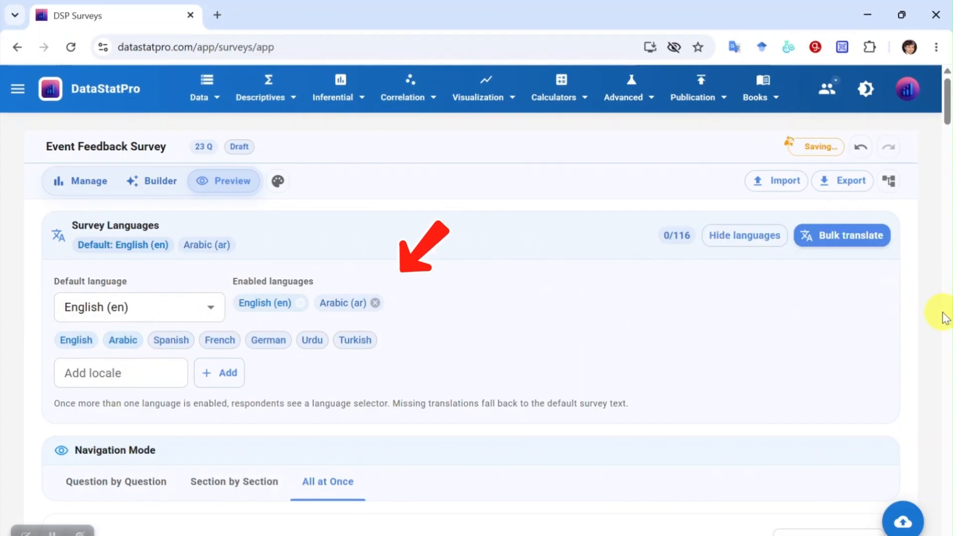
pyautogui.scroll(-5, 794, 264)
pyautogui.scroll(5, 794, 264)
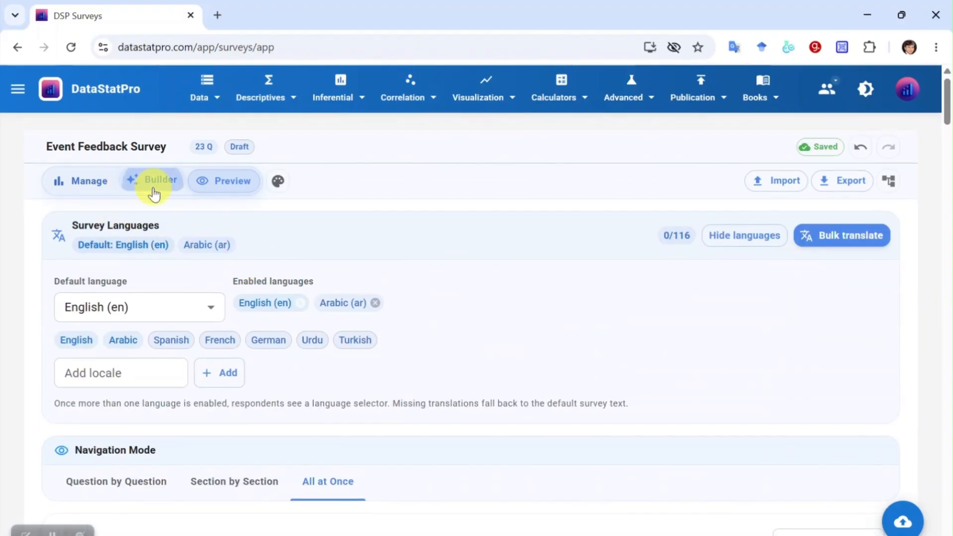
pyautogui.scroll(-5, 400, 266)
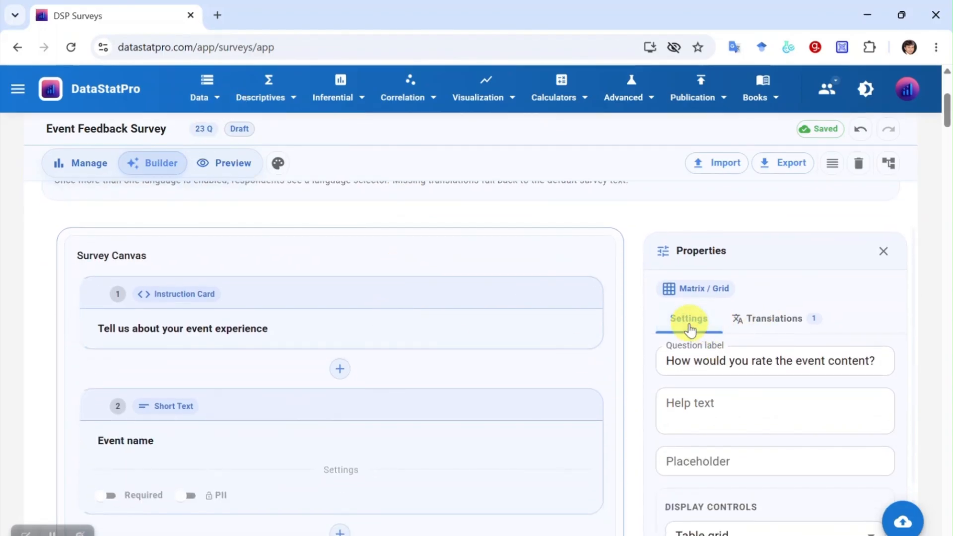
pyautogui.scroll(3, 456, 354)
pyautogui.scroll(-4, 461, 360)
pyautogui.scroll(2, 447, 359)
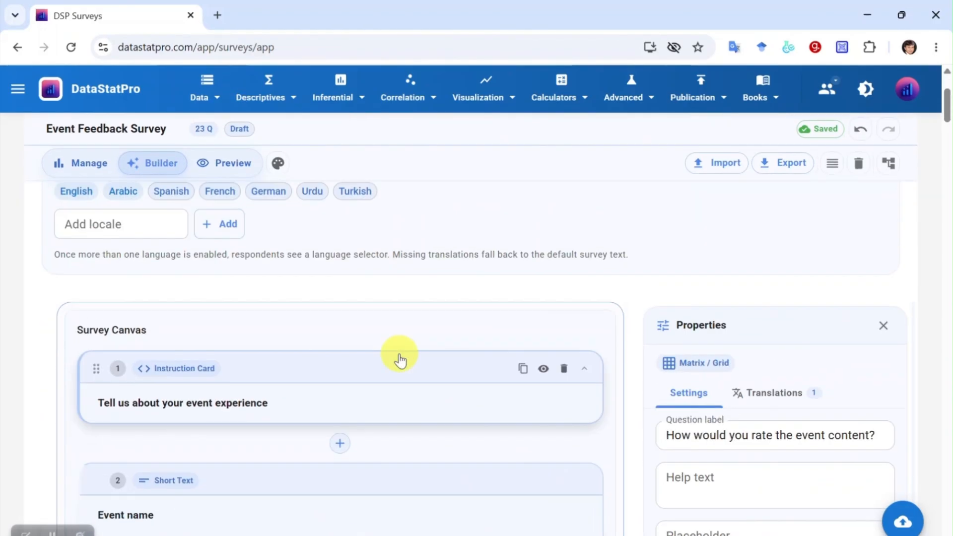
pyautogui.click(296, 373)
pyautogui.scroll(-2, 598, 406)
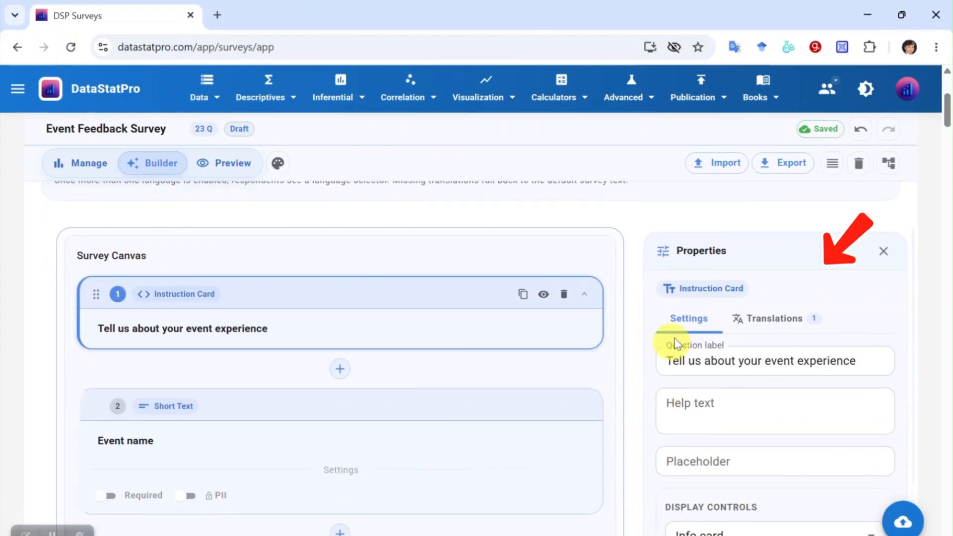
pyautogui.click(777, 325)
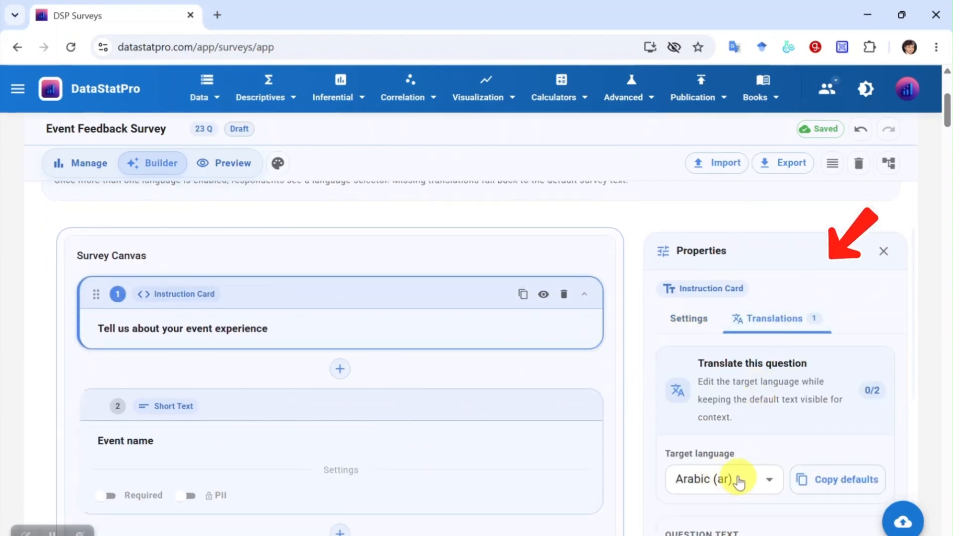
pyautogui.scroll(-3, 739, 481)
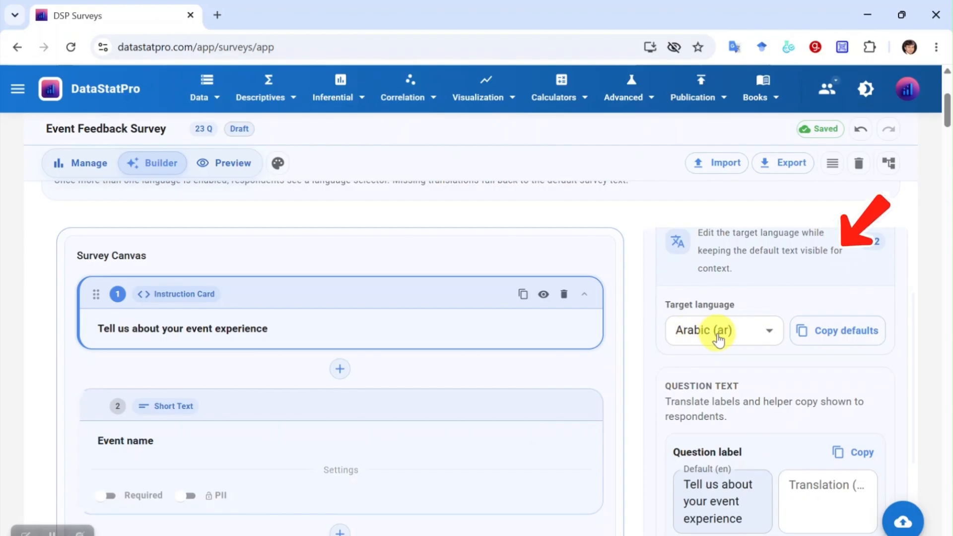
pyautogui.scroll(-5, 715, 338)
pyautogui.scroll(2, 706, 327)
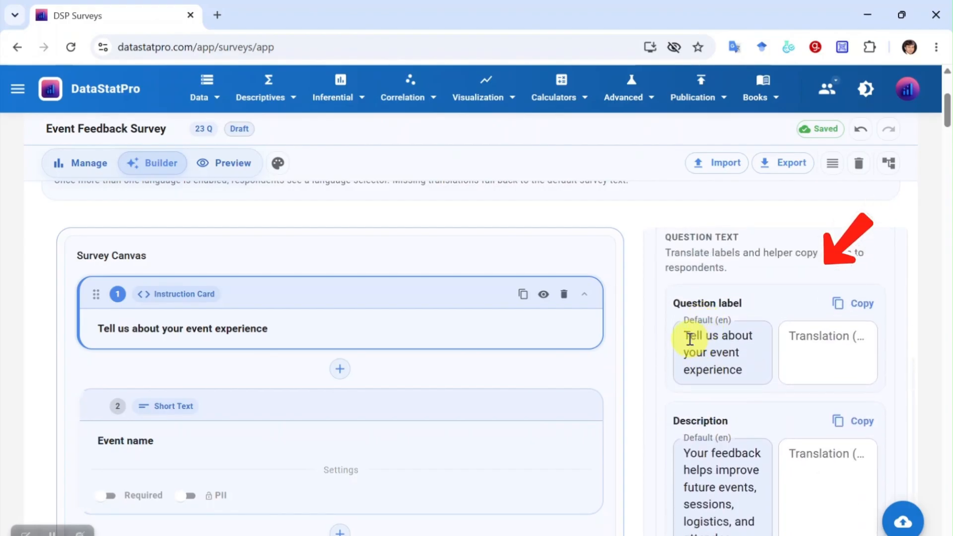
pyautogui.moveTo(689, 338); pyautogui.dragTo(753, 381)
pyautogui.click(830, 356)
pyautogui.scroll(-4, 796, 383)
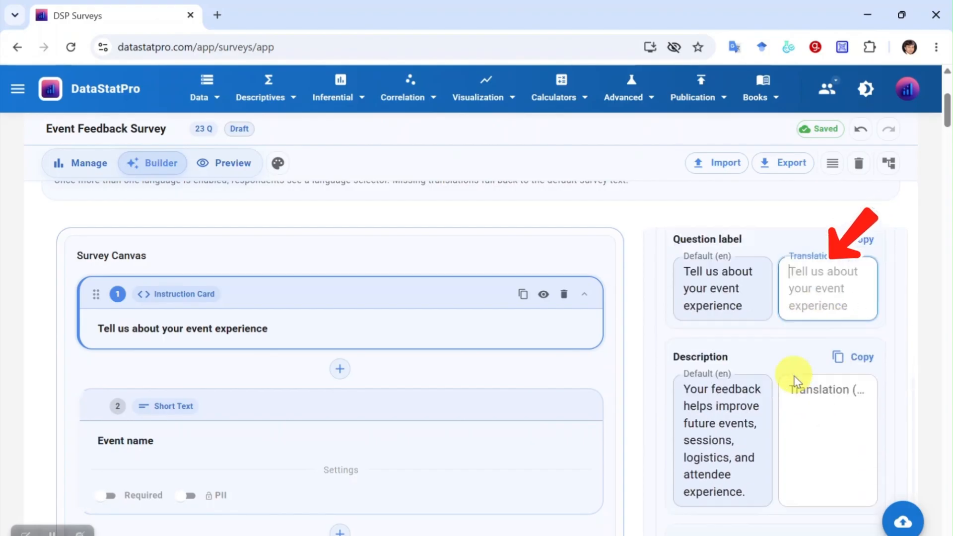
pyautogui.moveTo(687, 250); pyautogui.dragTo(745, 347)
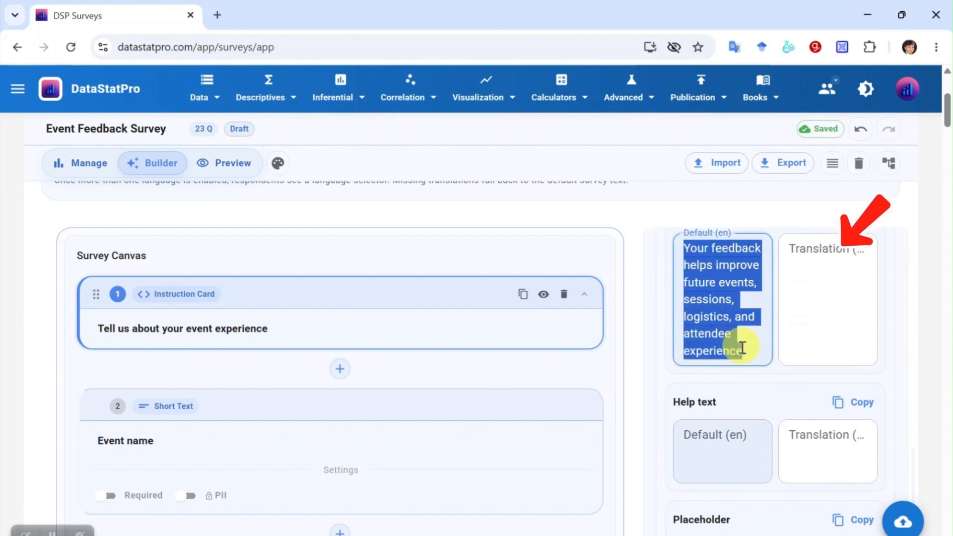
pyautogui.click(836, 313)
pyautogui.scroll(-2, 799, 367)
pyautogui.click(809, 374)
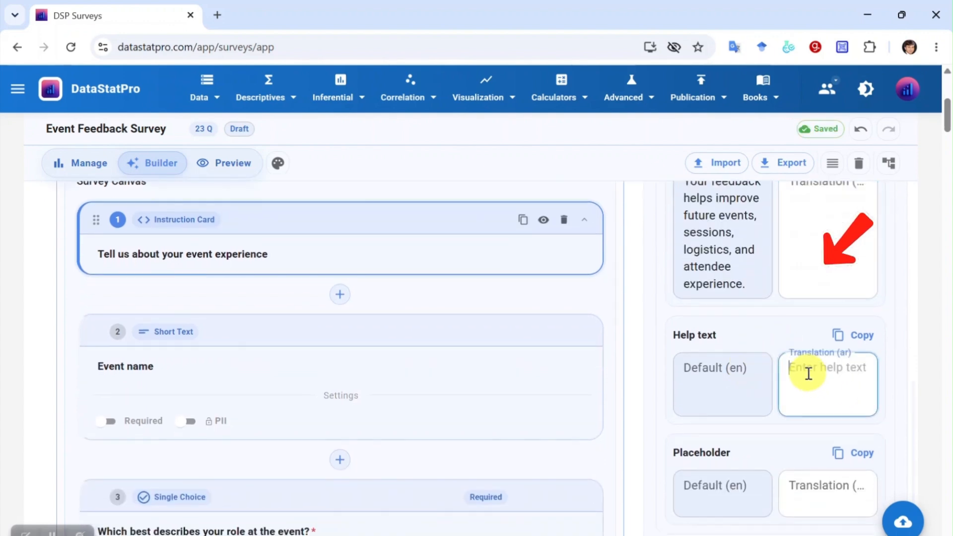
pyautogui.click(733, 391)
pyautogui.click(790, 408)
pyautogui.scroll(-6, 749, 436)
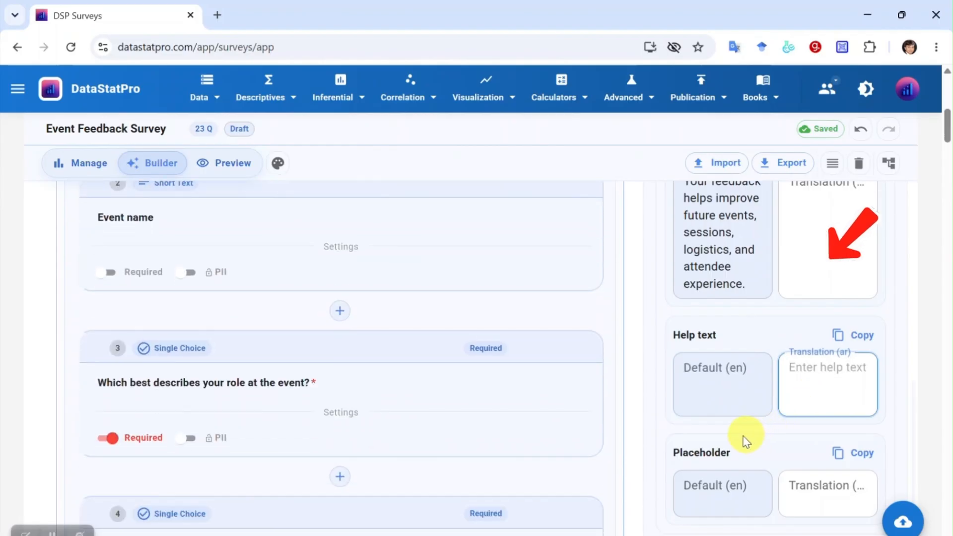
pyautogui.scroll(12, 753, 447)
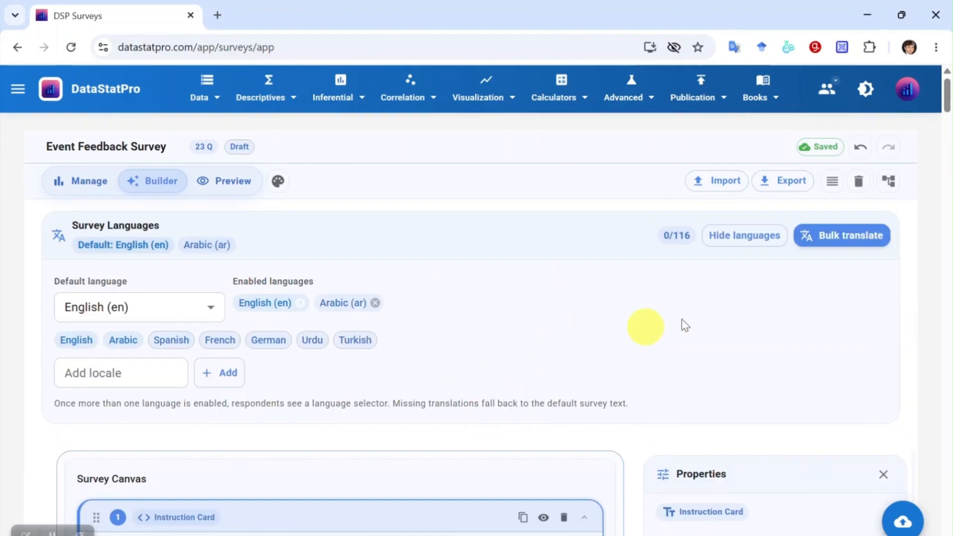
# - Export the Bulk Translation fields to Downloads as event-feedback-survey-mq15ro2d-ar-translation JSON
pyautogui.click(850, 237)
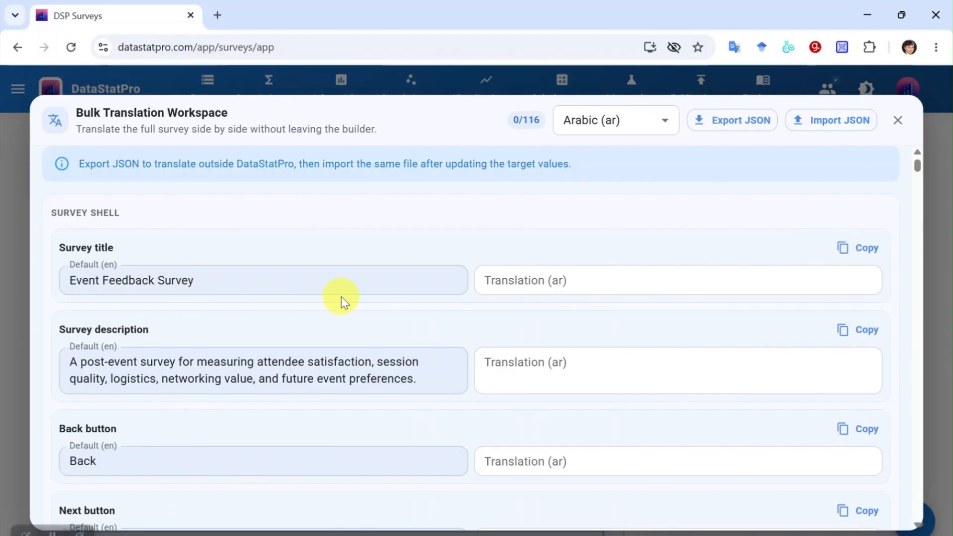
pyautogui.scroll(-20, 495, 318)
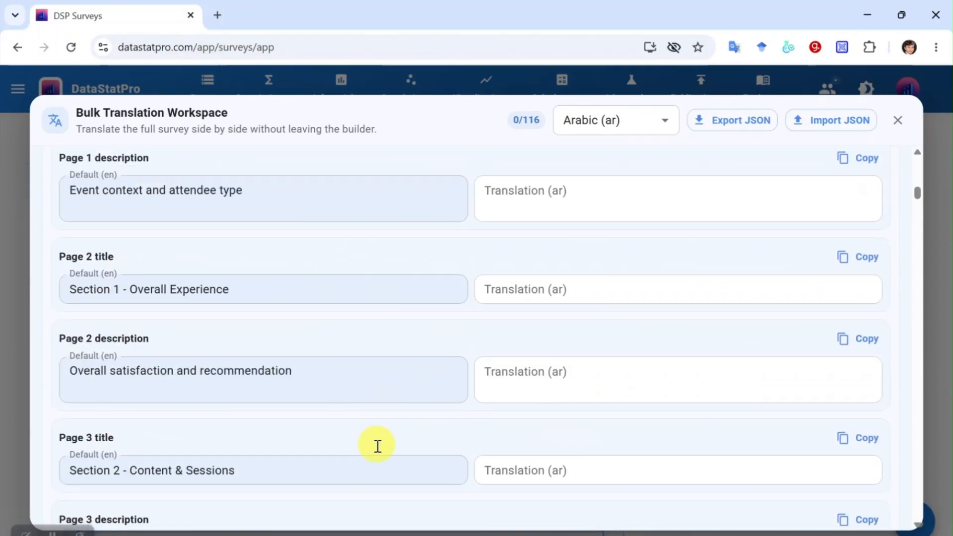
pyautogui.scroll(-20, 389, 457)
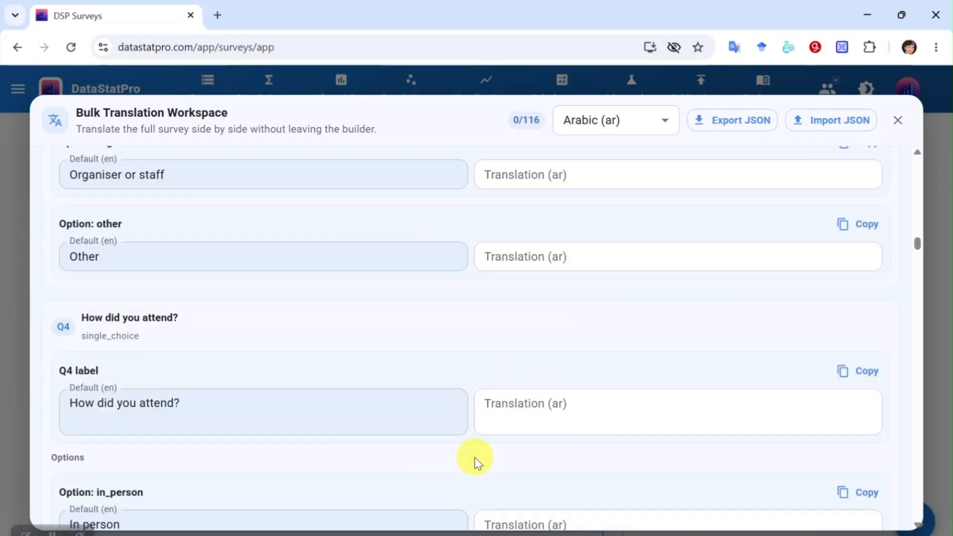
pyautogui.scroll(-20, 459, 459)
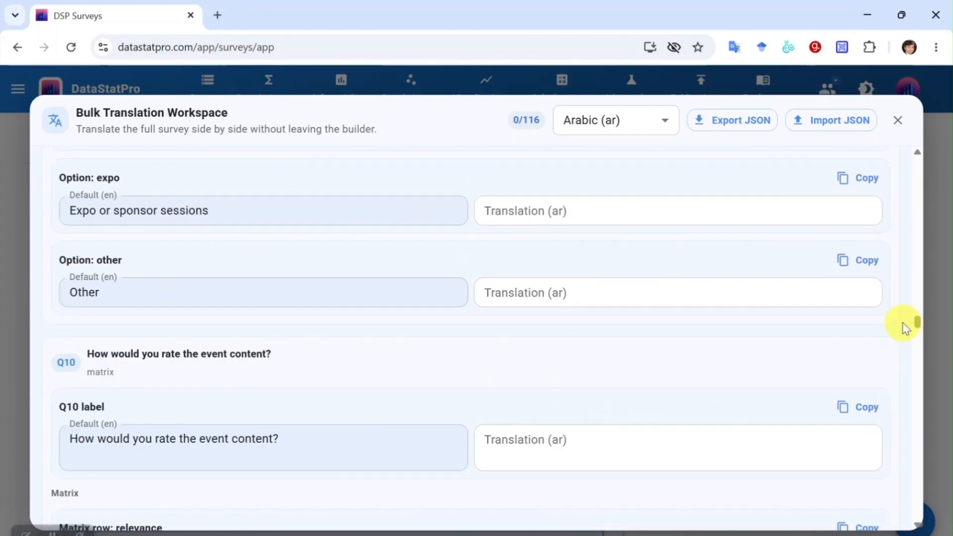
pyautogui.moveTo(918, 359); pyautogui.dragTo(918, 511)
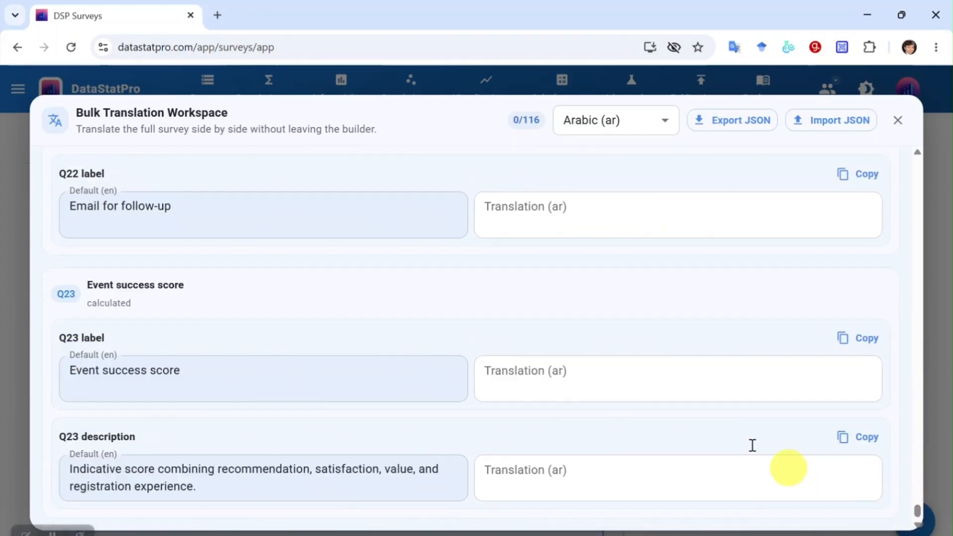
pyautogui.click(736, 123)
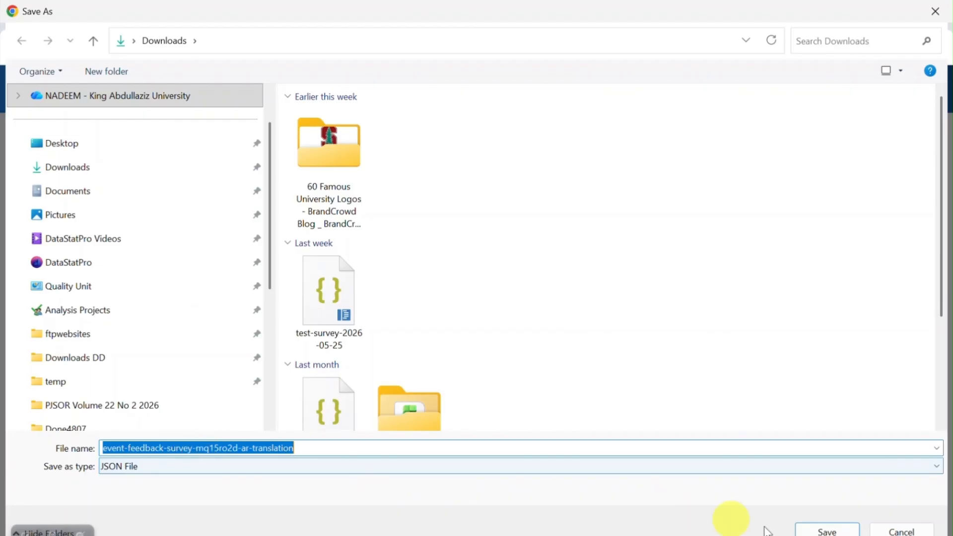
pyautogui.click(826, 530)
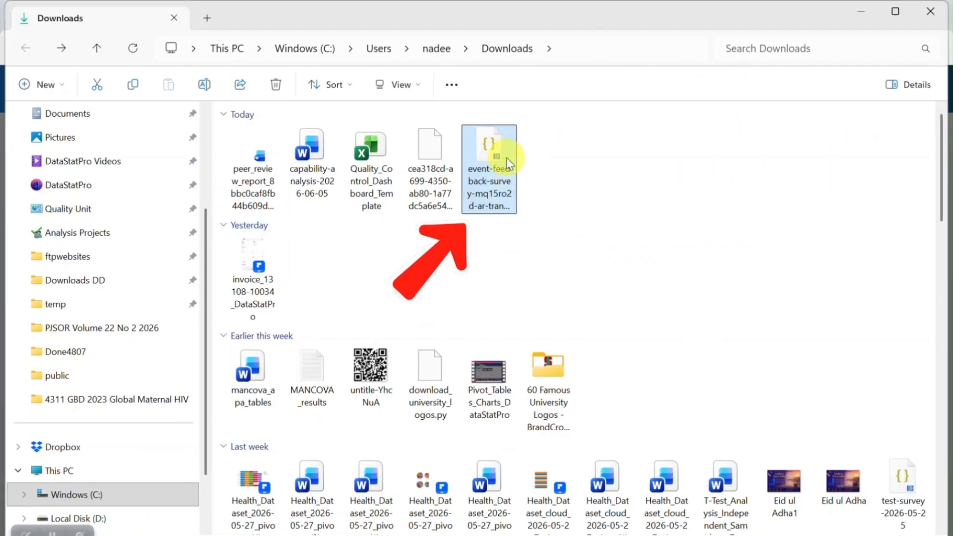
# - Open the exported translation JSON in a maximized Notepad window
pyautogui.rightClick(494, 157)
pyautogui.moveTo(575, 148)
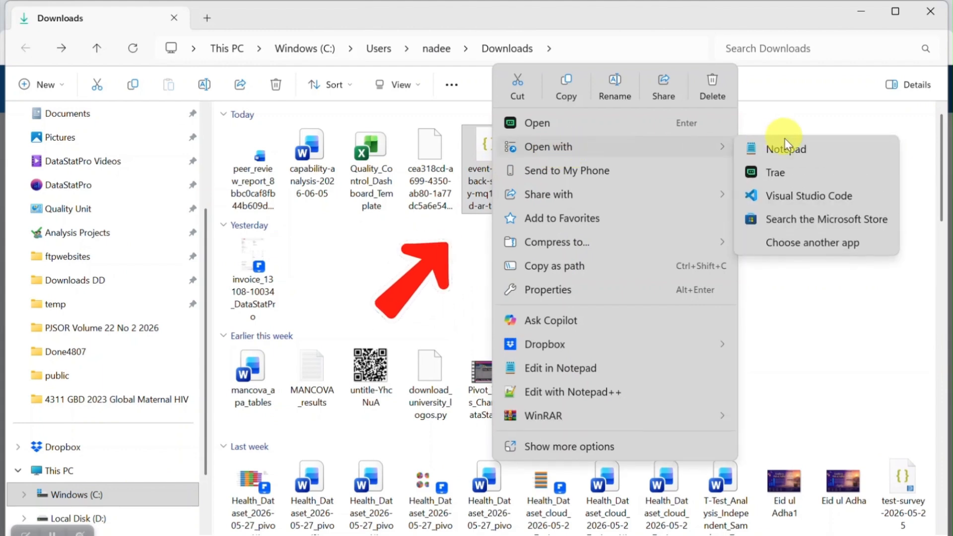
pyautogui.click(793, 147)
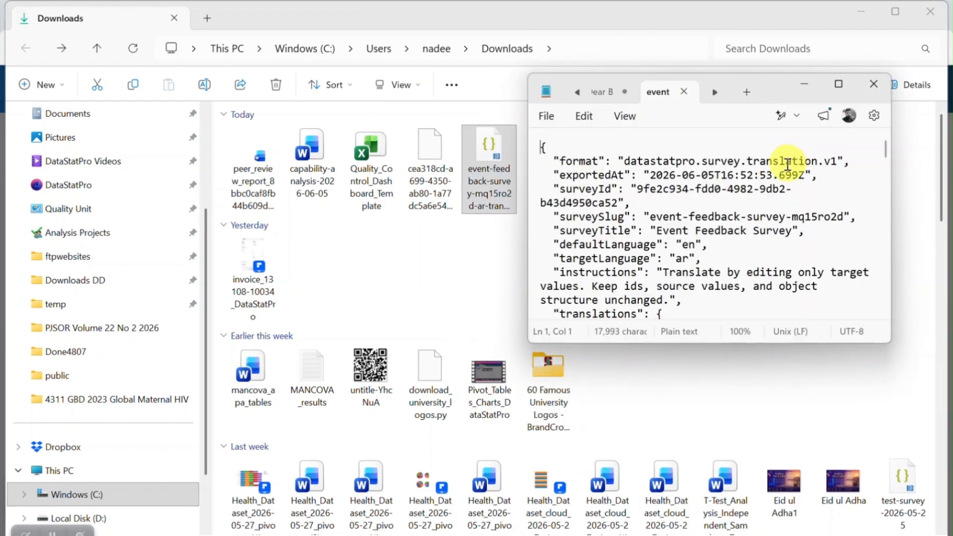
pyautogui.click(836, 89)
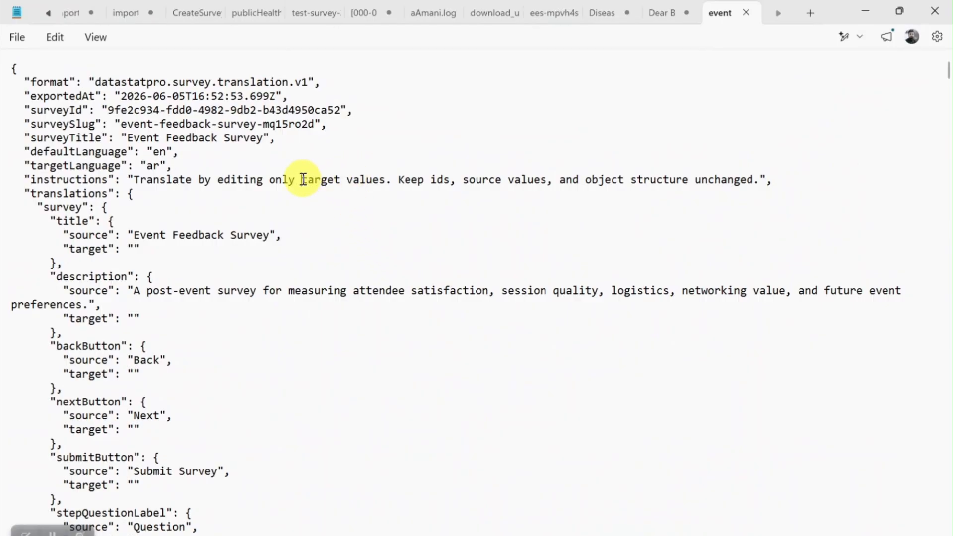
# - Select all the JSON text and copy it to the clipboard
pyautogui.rightClick(49, 74)
pyautogui.click(225, 104)
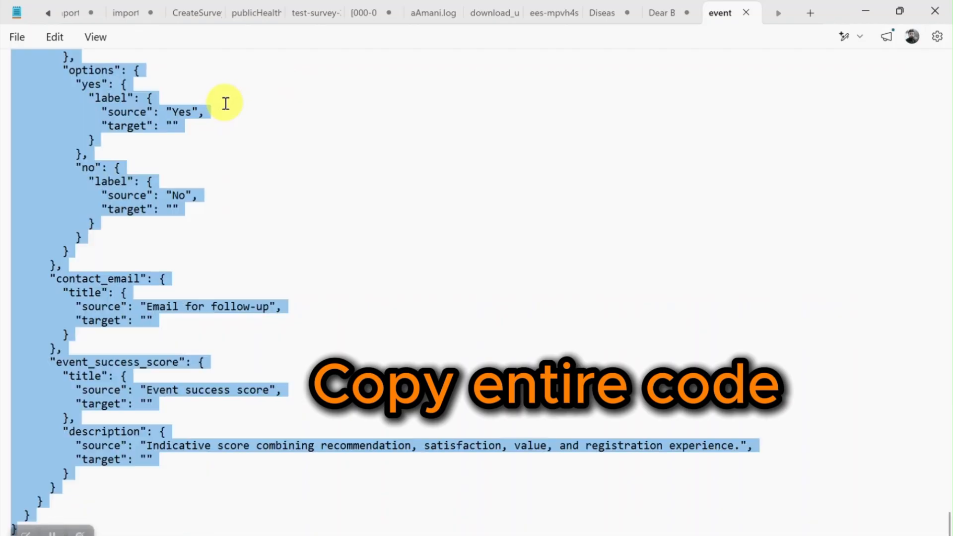
pyautogui.rightClick(94, 121)
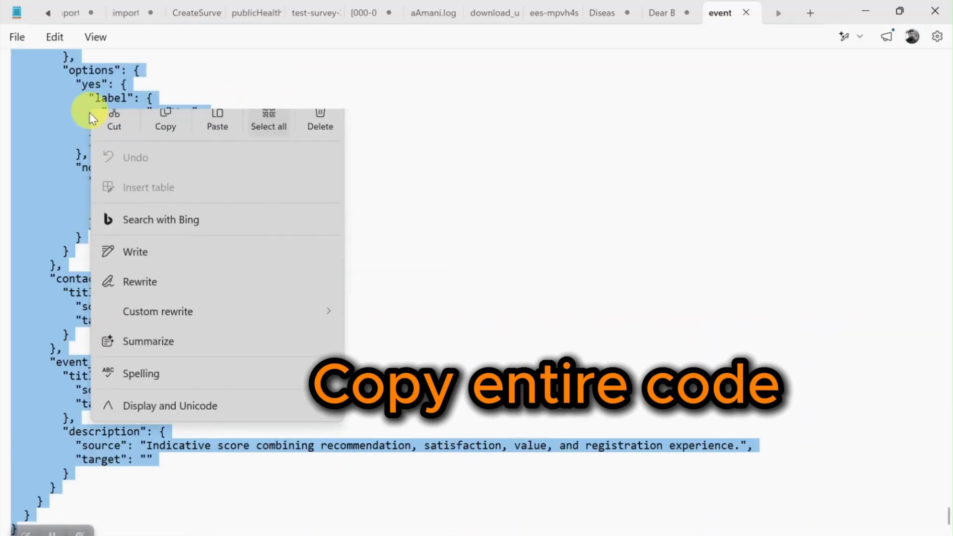
pyautogui.click(165, 134)
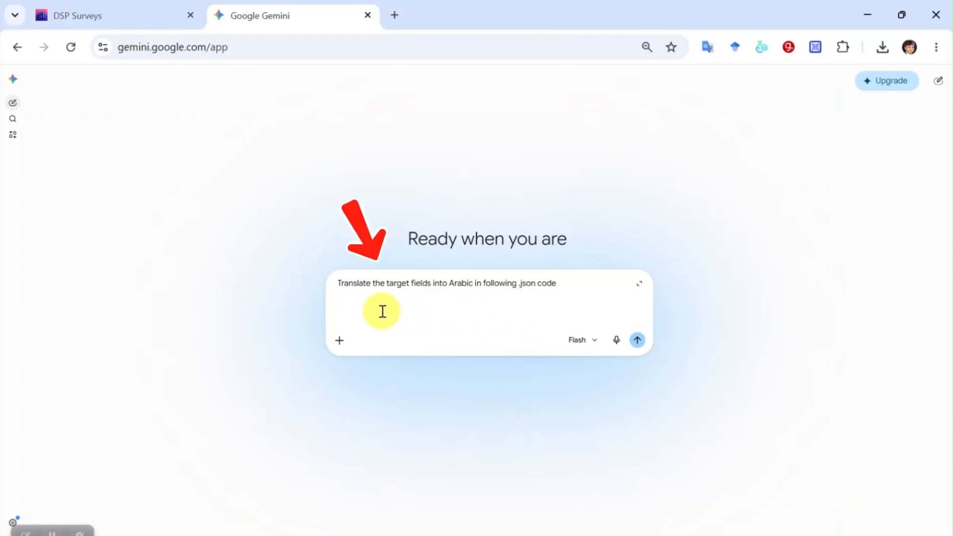
# - Paste the JSON under Gemini's Arabic translation prompt, submit it, and review the translated reply
pyautogui.moveTo(339, 284); pyautogui.dragTo(549, 283)
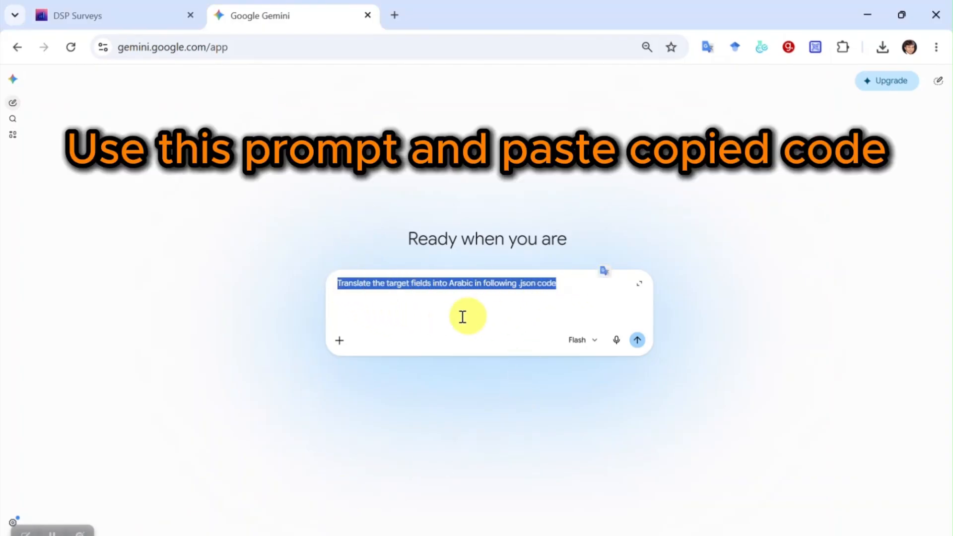
pyautogui.click(392, 314)
pyautogui.hotkey('ctrl', 'v')
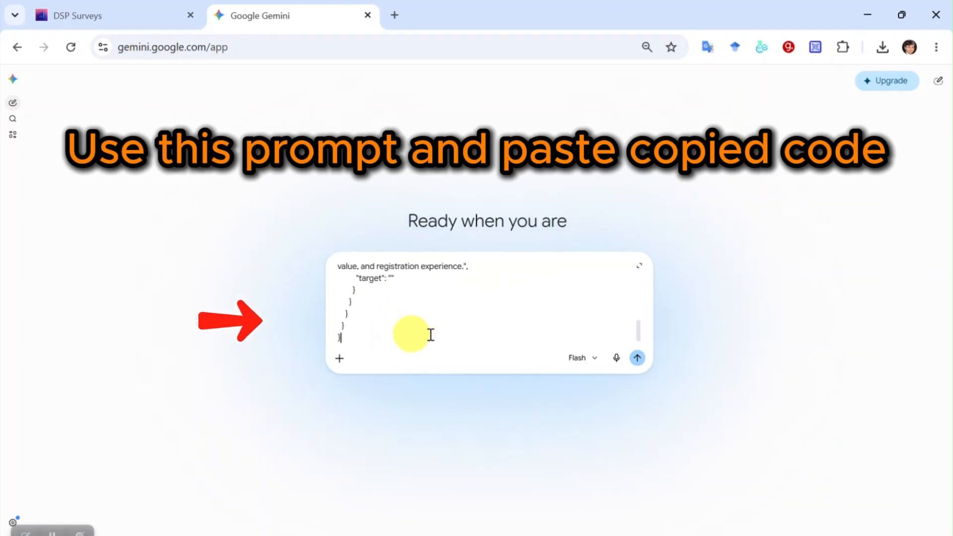
pyautogui.moveTo(639, 334); pyautogui.dragTo(640, 255)
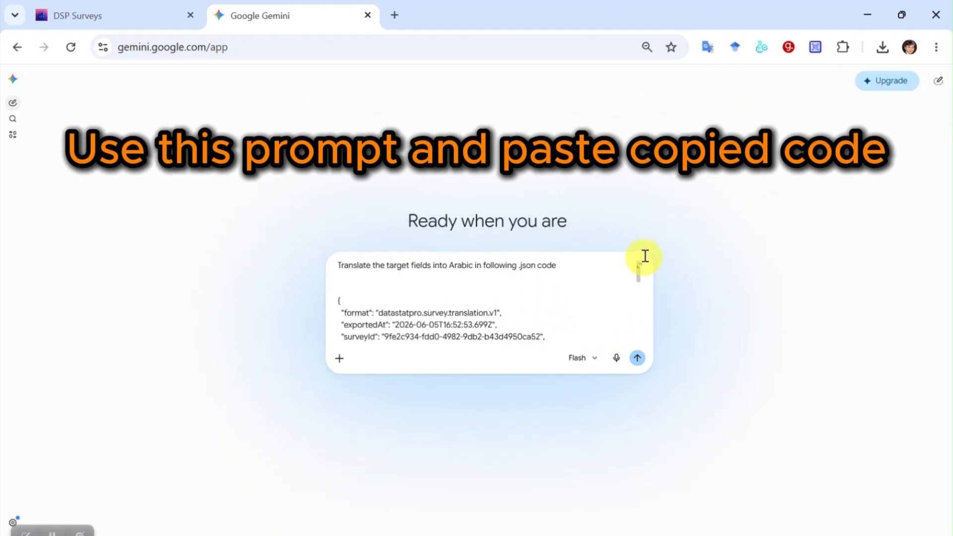
pyautogui.click(638, 359)
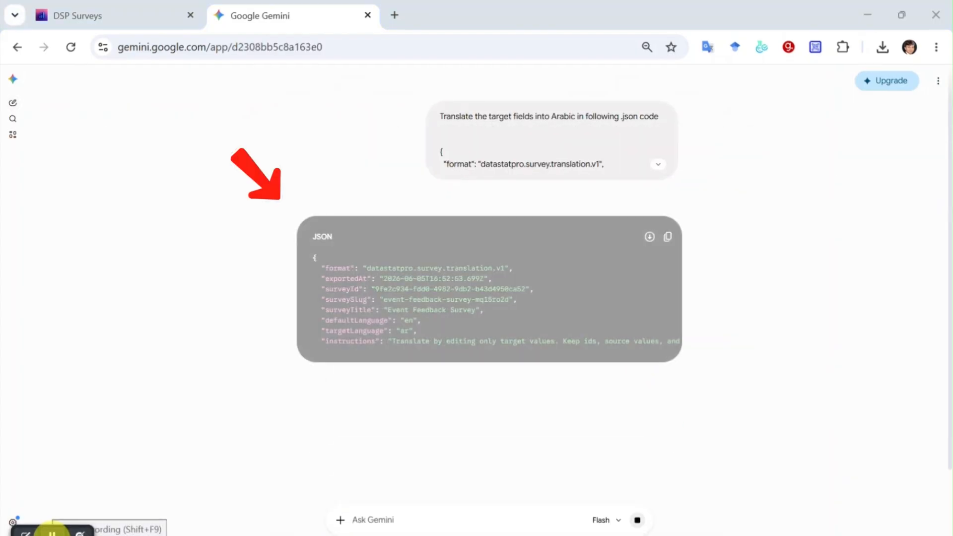
pyautogui.scroll(-10, 654, 308)
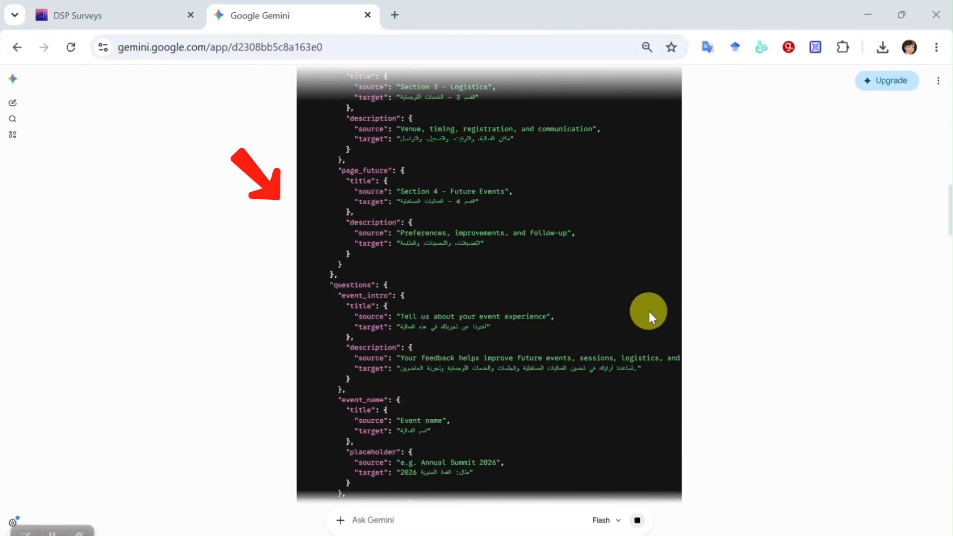
pyautogui.scroll(-20, 648, 312)
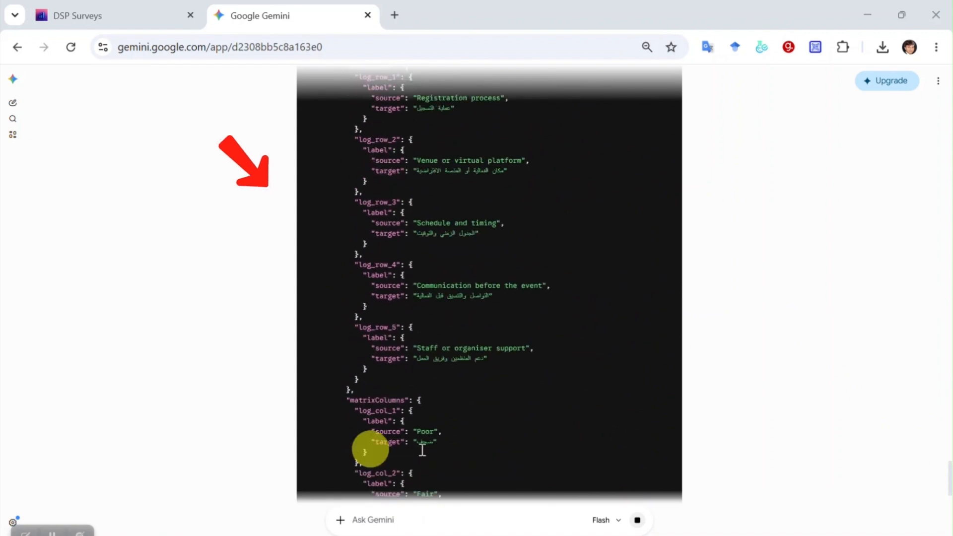
pyautogui.scroll(-20, 422, 450)
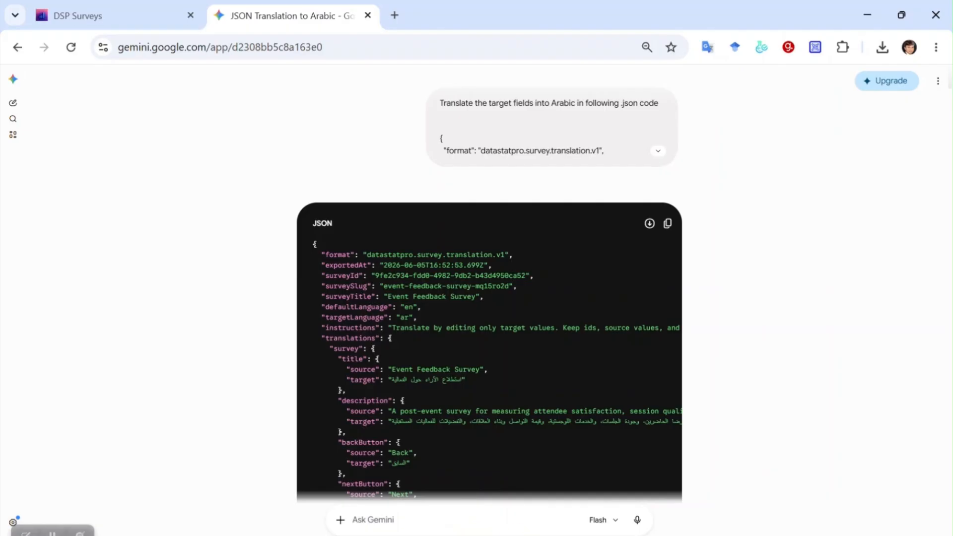
pyautogui.hotkey('alt', 'Tab')
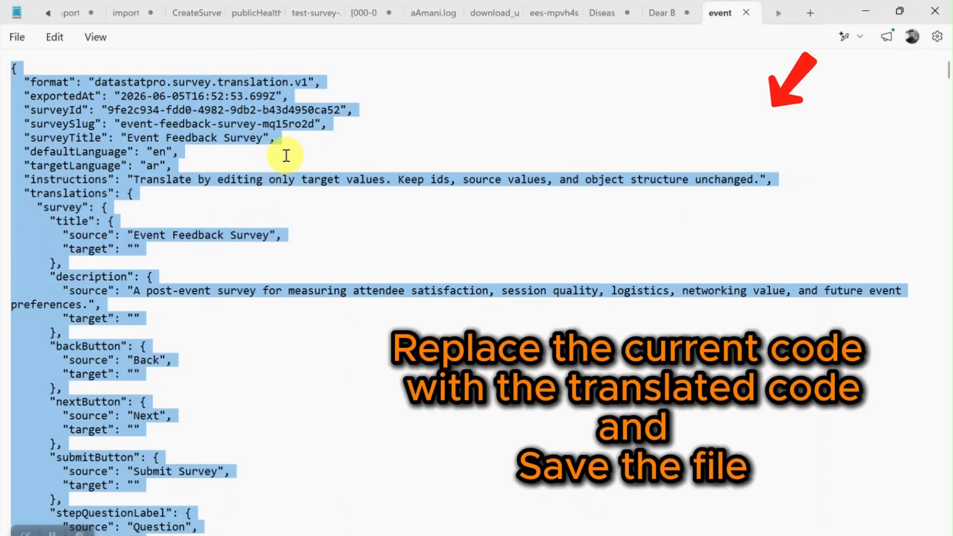
# - Replace the whole Notepad file with Gemini's Arabic JSON, with targets like "نعم" and "لا"
pyautogui.click(286, 155)
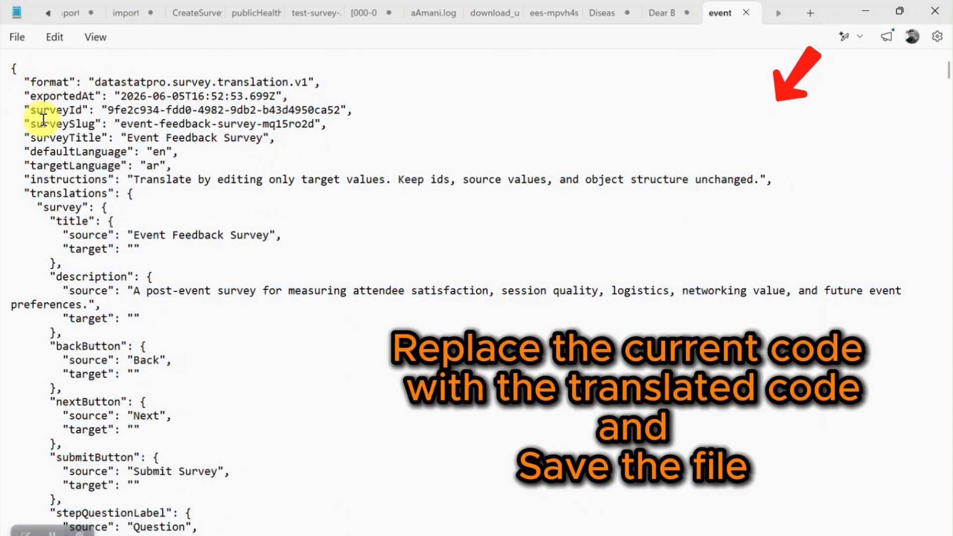
pyautogui.hotkey('ctrl', 'a')
pyautogui.hotkey('ctrl', 'v')
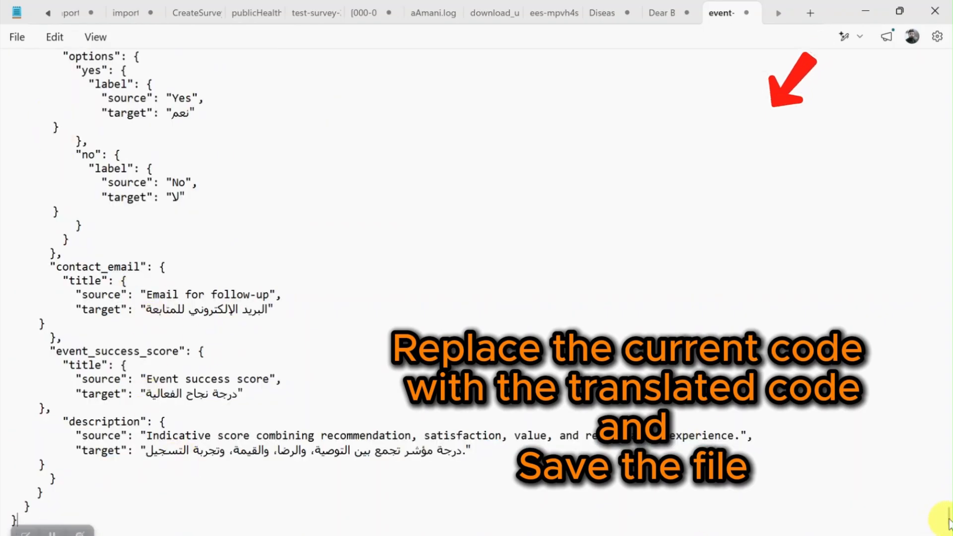
pyautogui.moveTo(949, 521); pyautogui.dragTo(939, 55)
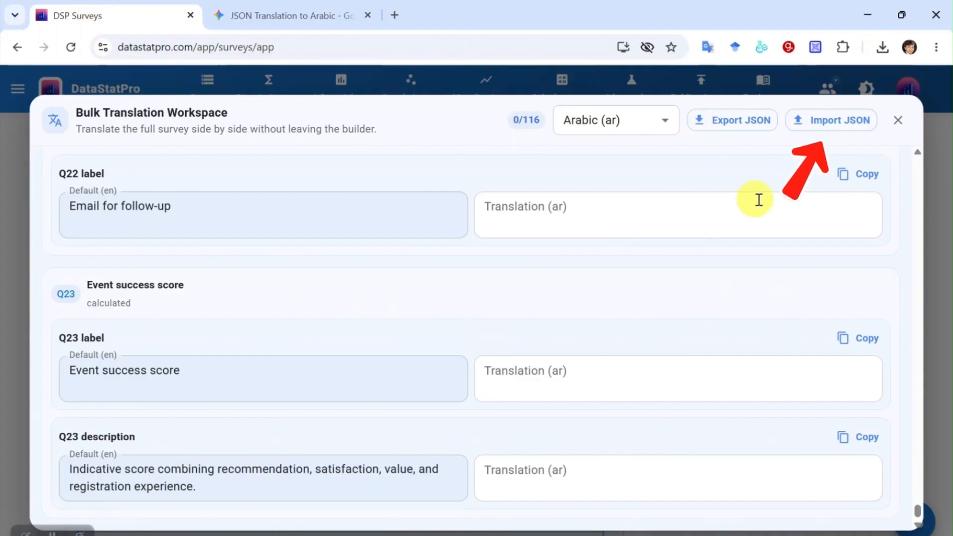
# - Import the Arabic translation JSON file from the Downloads folder
pyautogui.scroll(10, 755, 197)
pyautogui.click(846, 132)
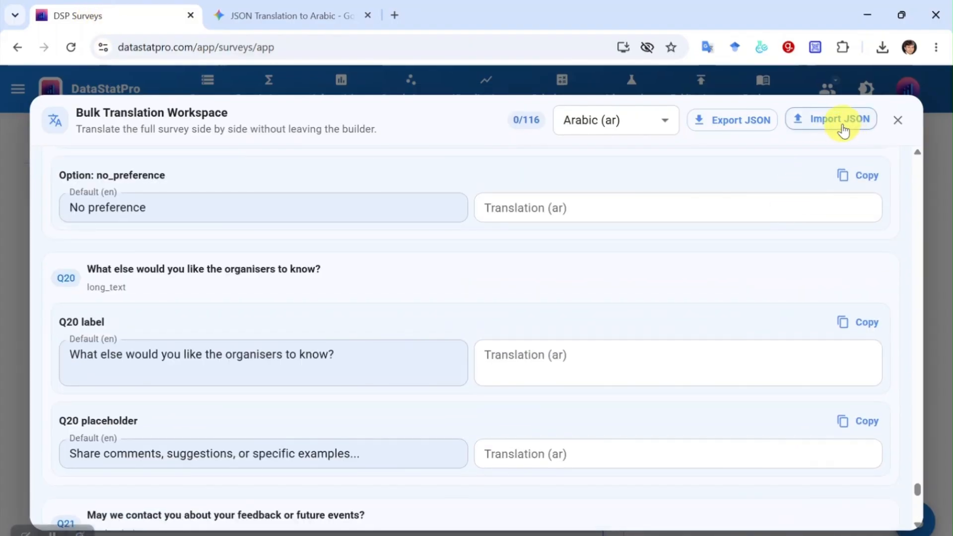
pyautogui.scroll(3, 80, 171)
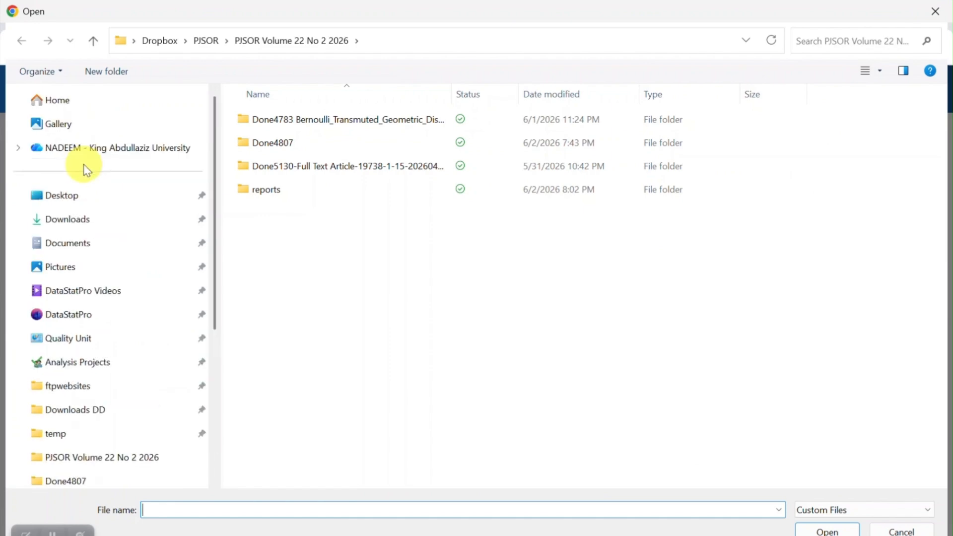
pyautogui.click(79, 220)
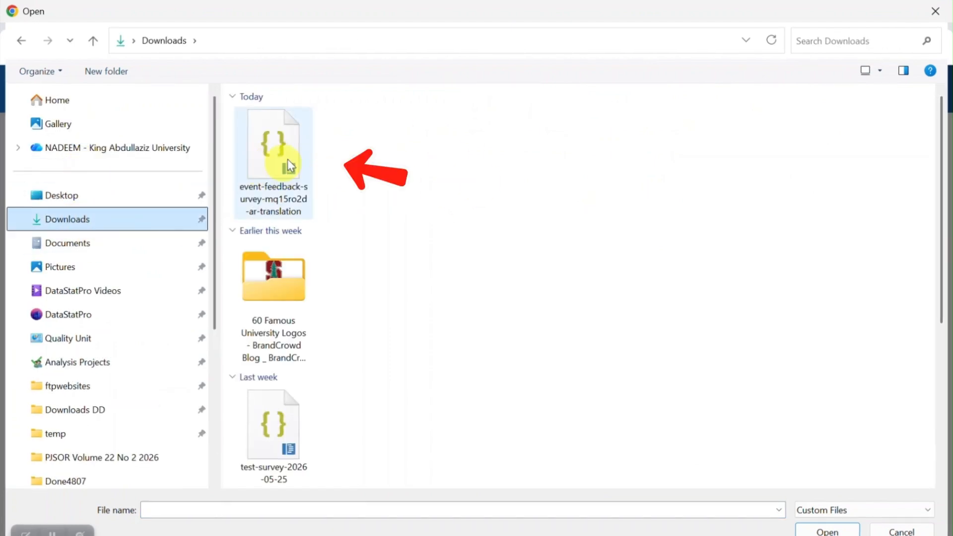
pyautogui.click(278, 161)
pyautogui.doubleClick(279, 161)
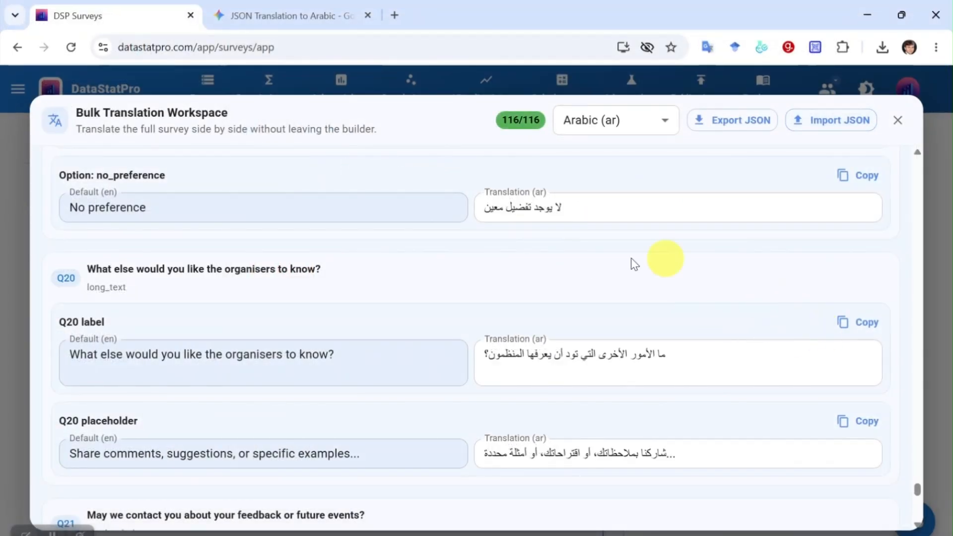
# - Review the filled Arabic fields (116/116 translated) and close the Bulk Translation Workspace
pyautogui.scroll(10, 451, 299)
pyautogui.scroll(10, 451, 300)
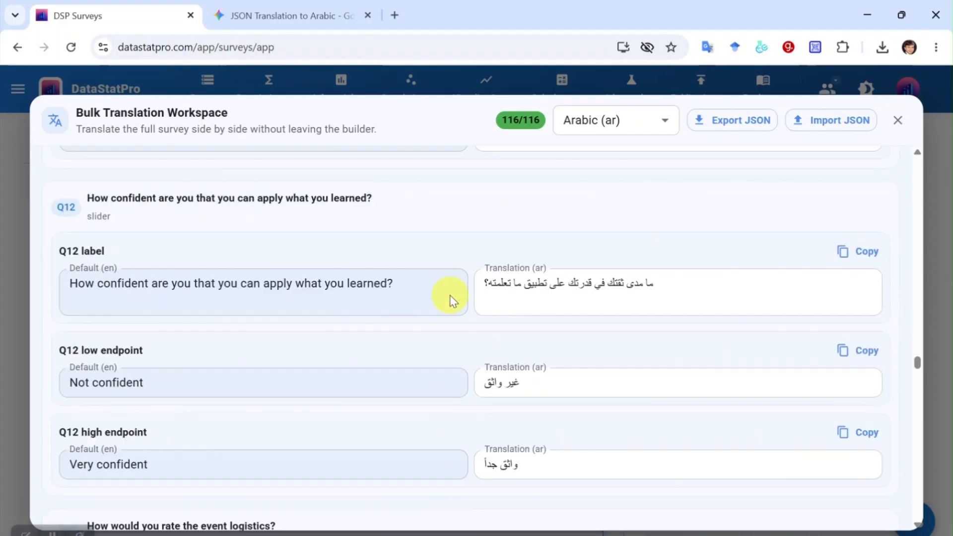
pyautogui.moveTo(911, 298); pyautogui.dragTo(918, 165)
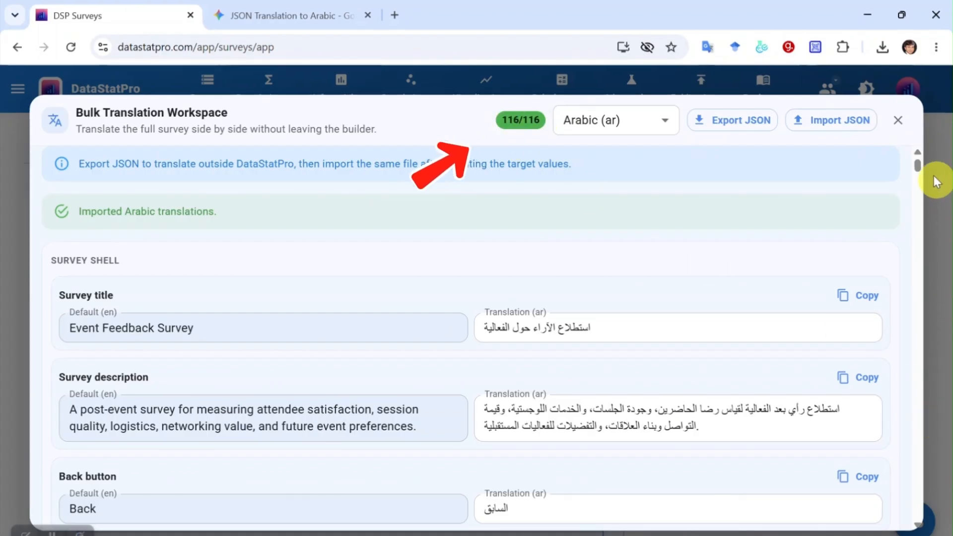
pyautogui.moveTo(913, 165); pyautogui.dragTo(919, 183)
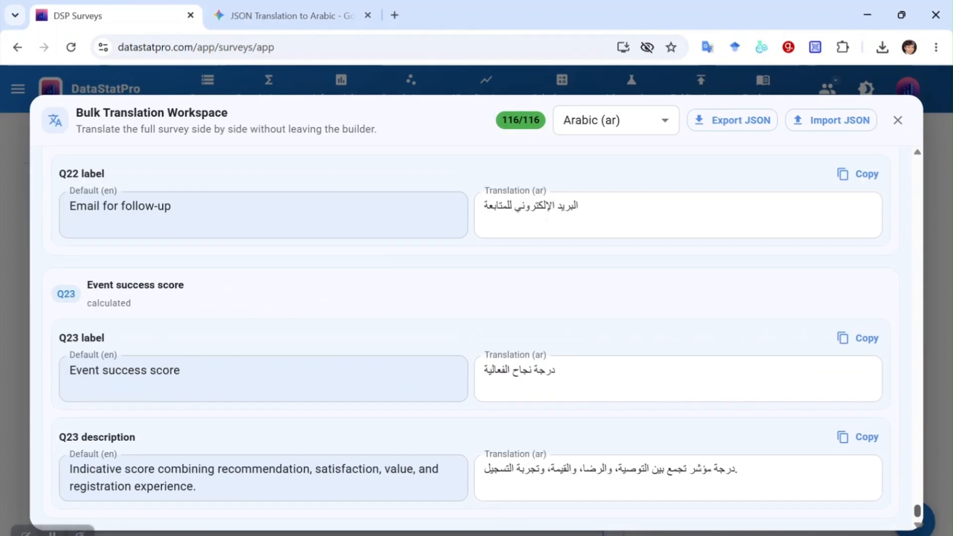
pyautogui.click(898, 122)
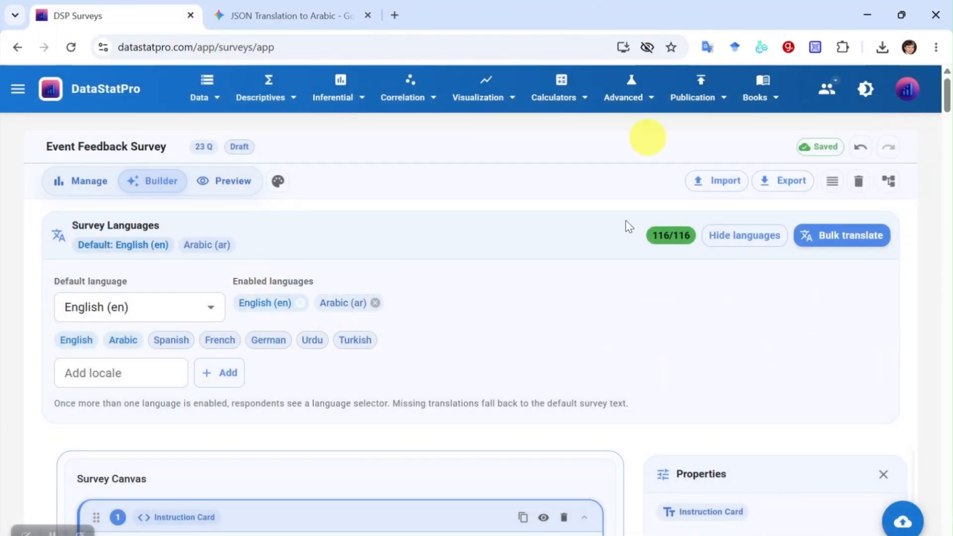
# - Switch to the survey preview and scroll through the questions
pyautogui.click(234, 186)
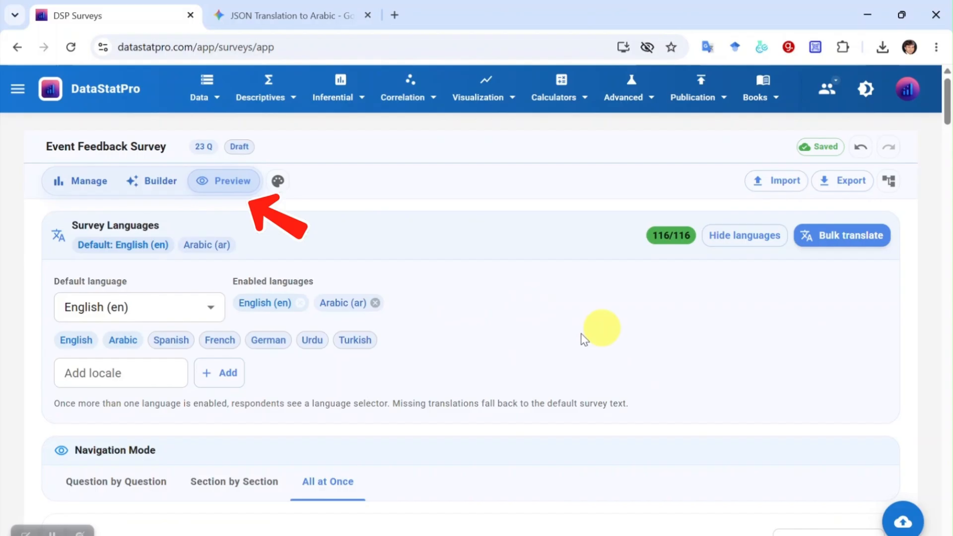
pyautogui.scroll(-6, 637, 323)
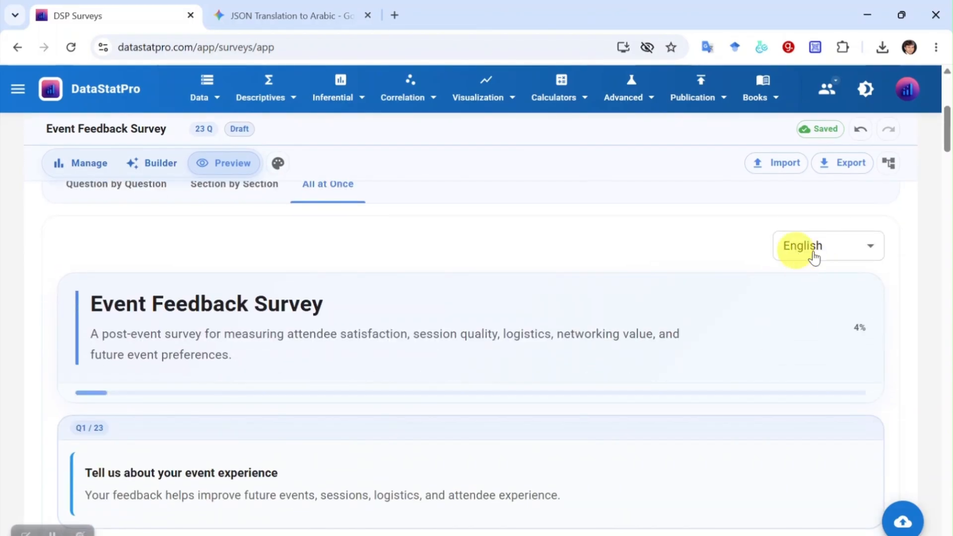
pyautogui.scroll(-15, 159, 381)
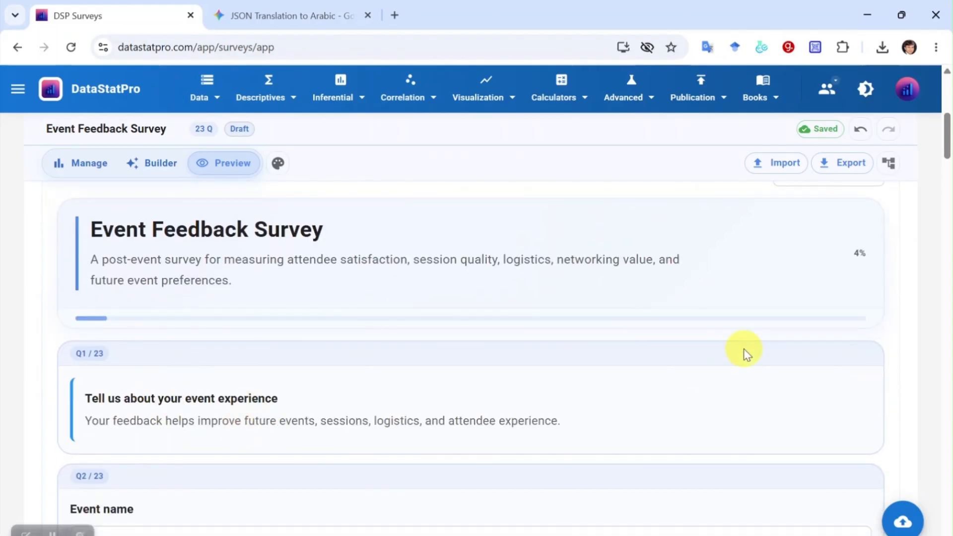
pyautogui.scroll(15, 464, 390)
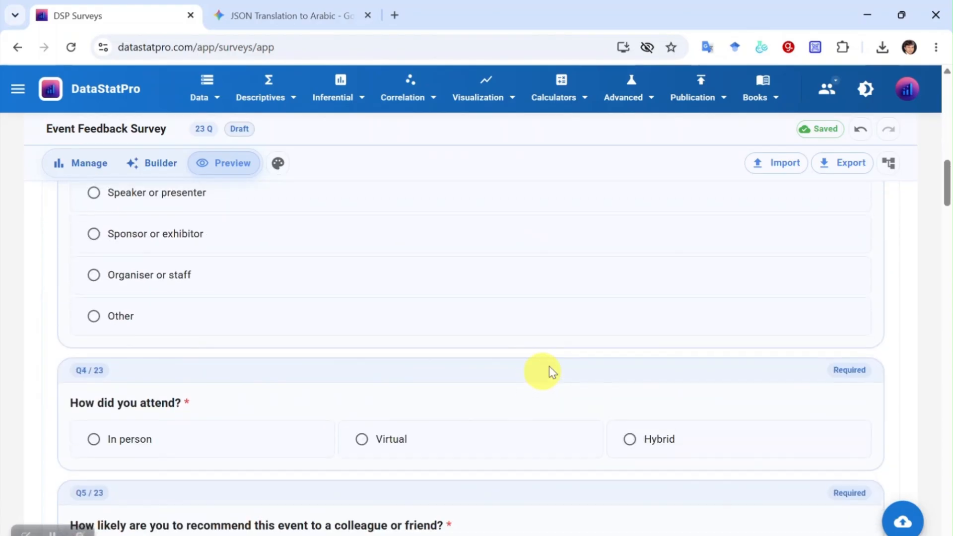
# - Set the preview language to Arabic, check the translated questions, and return to Survey Administration
pyautogui.click(871, 323)
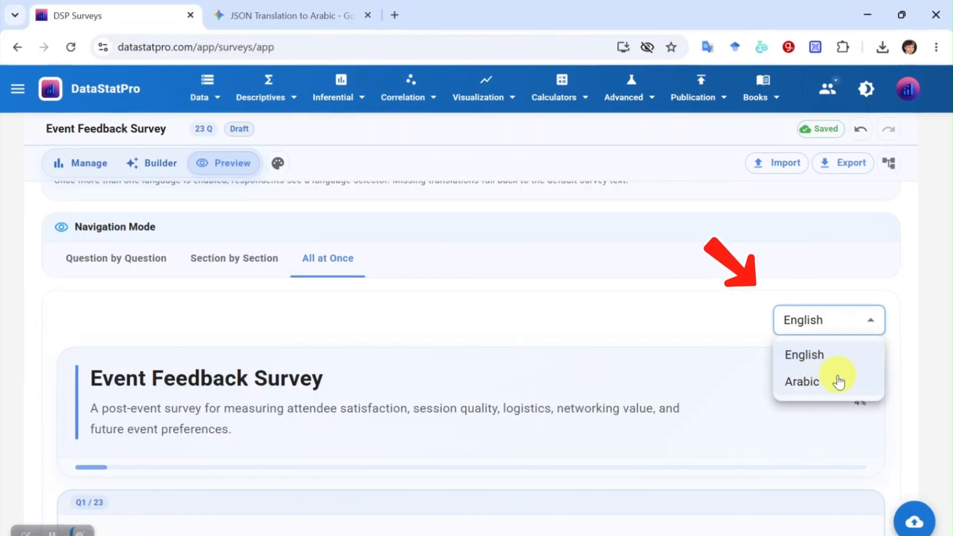
pyautogui.click(815, 390)
pyautogui.scroll(-3, 595, 403)
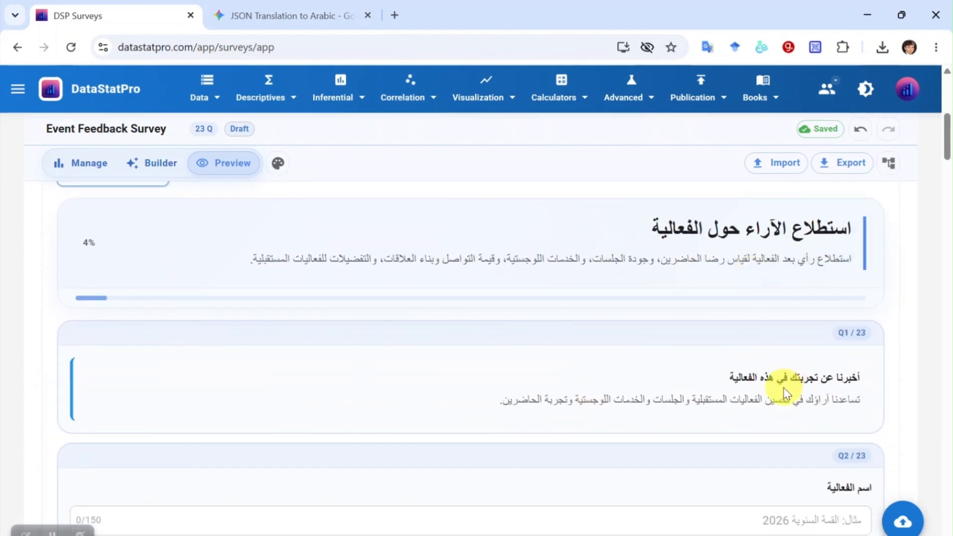
pyautogui.scroll(-15, 785, 392)
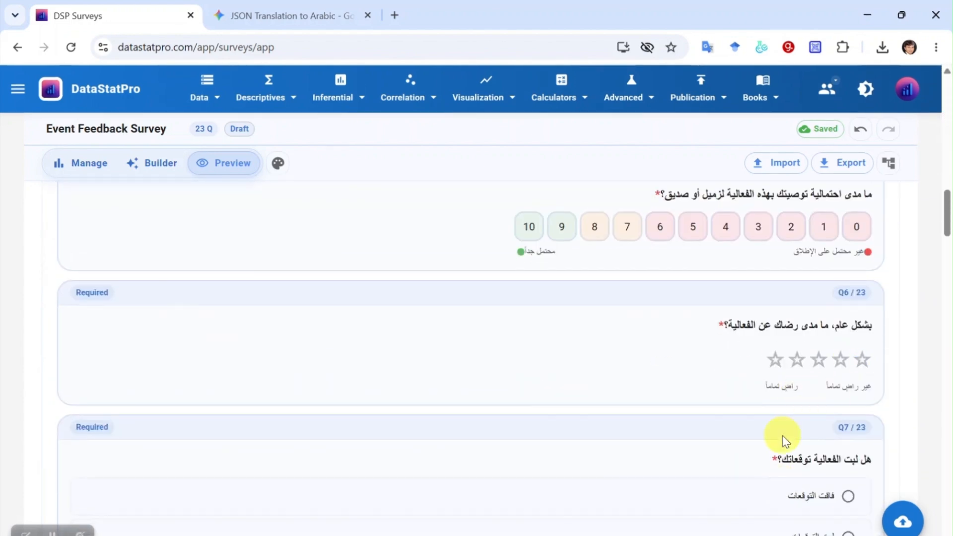
pyautogui.scroll(-12, 783, 436)
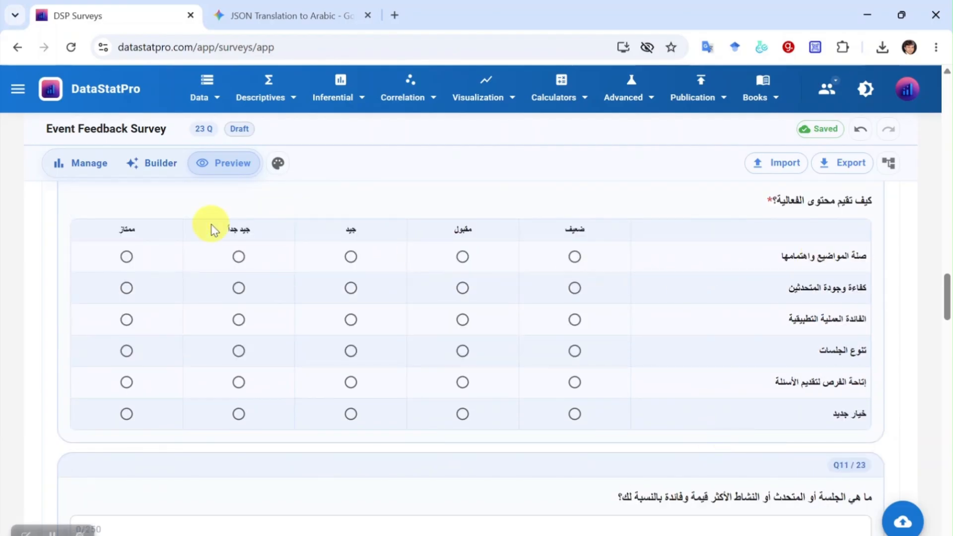
pyautogui.scroll(-12, 574, 398)
pyautogui.moveTo(946, 379); pyautogui.dragTo(952, 84)
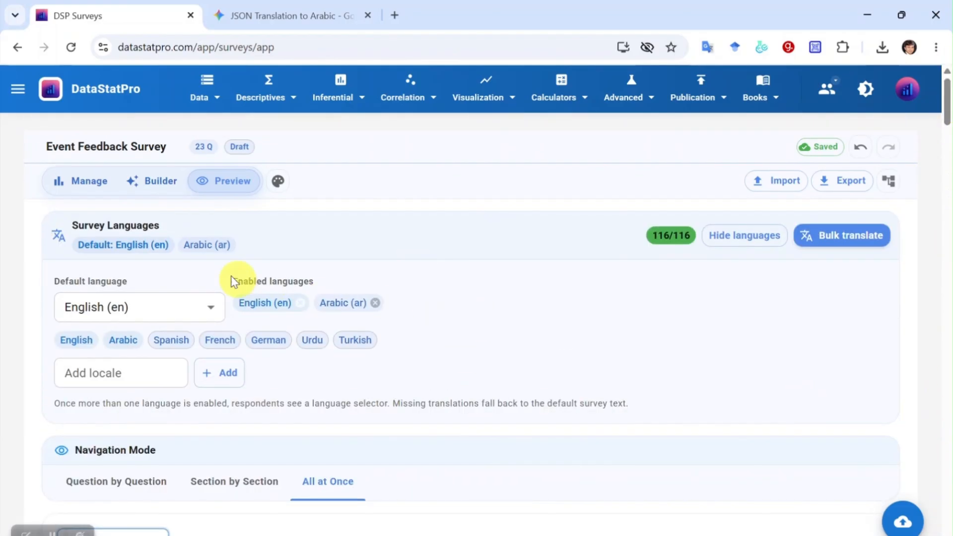
pyautogui.click(88, 187)
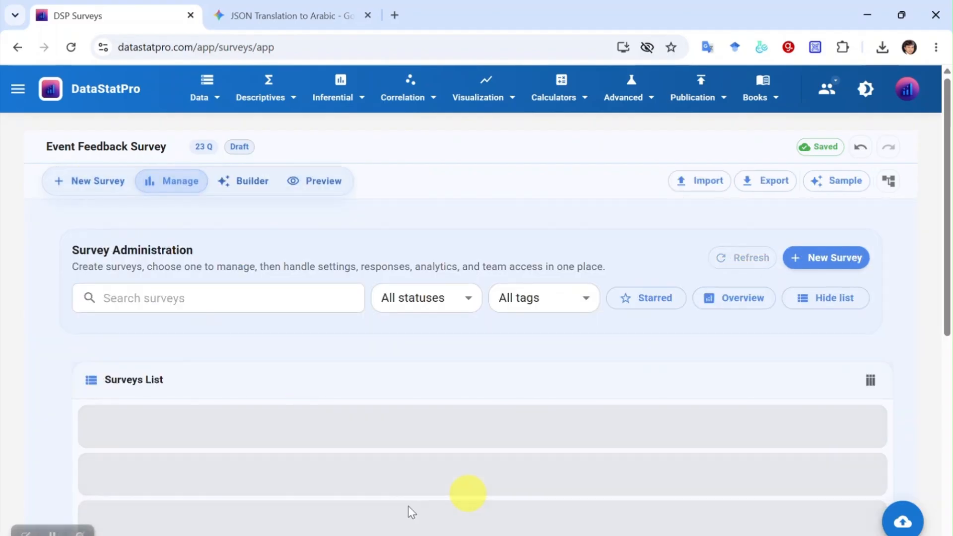
# - Start a new survey from a blank template
pyautogui.scroll(-6, 208, 462)
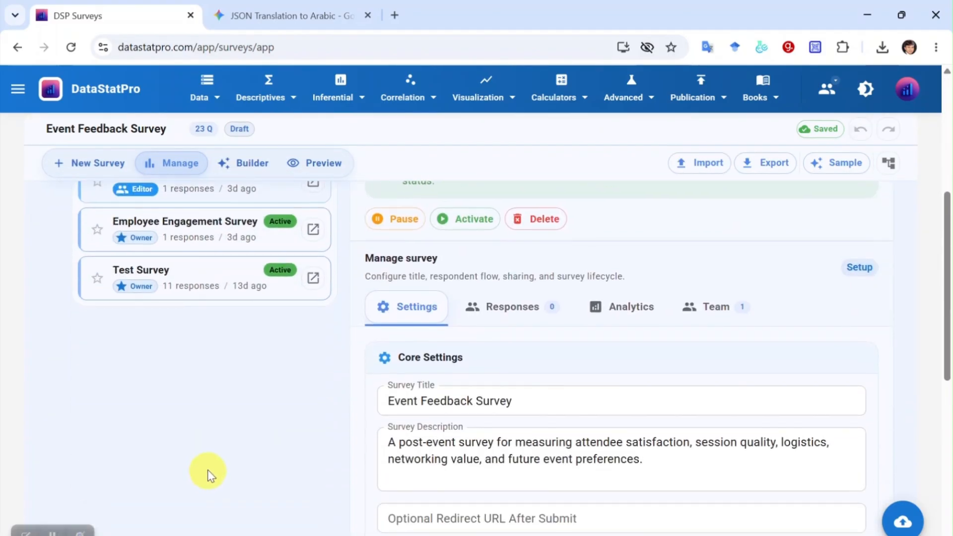
pyautogui.scroll(6, 208, 470)
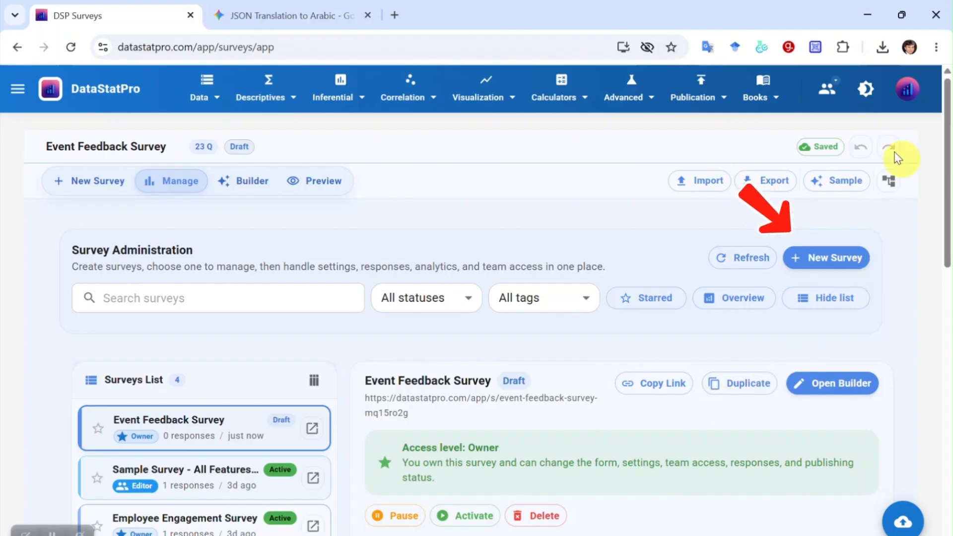
pyautogui.click(837, 265)
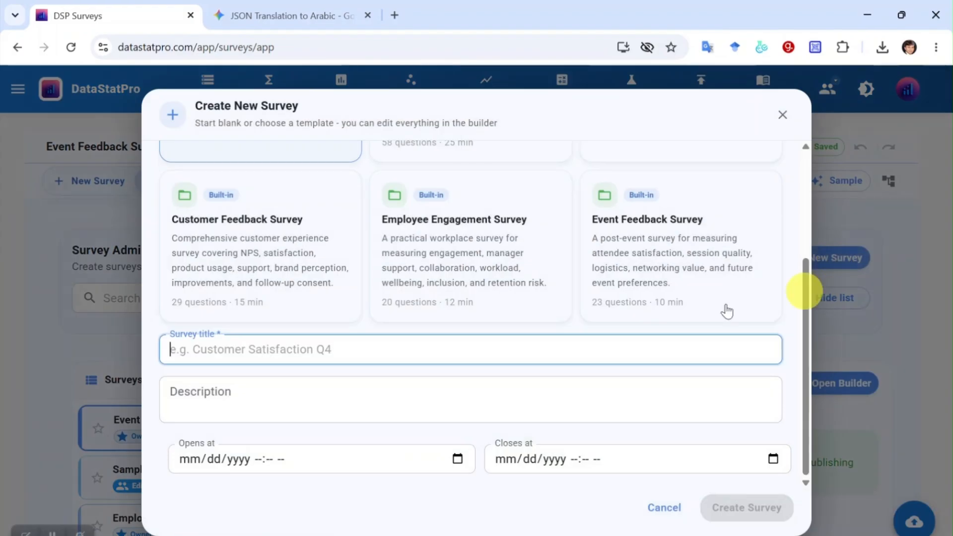
pyautogui.scroll(4, 278, 221)
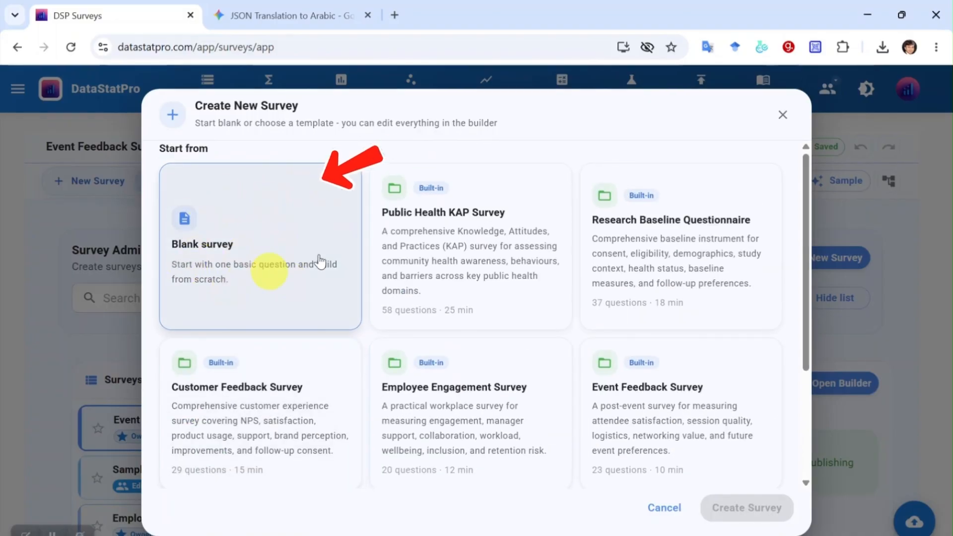
pyautogui.click(268, 216)
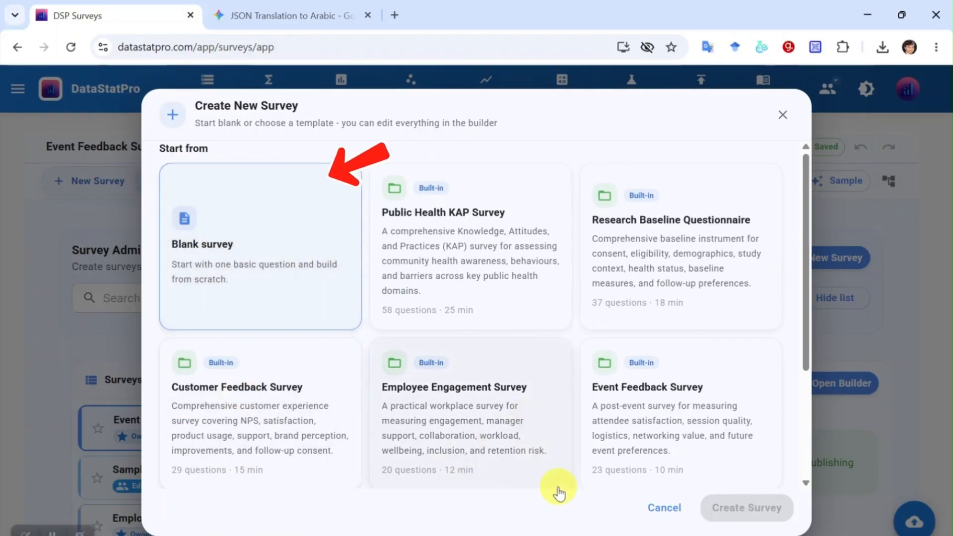
# - Title the survey 'My First Survey', add a short description, and create it
pyautogui.scroll(-3, 287, 366)
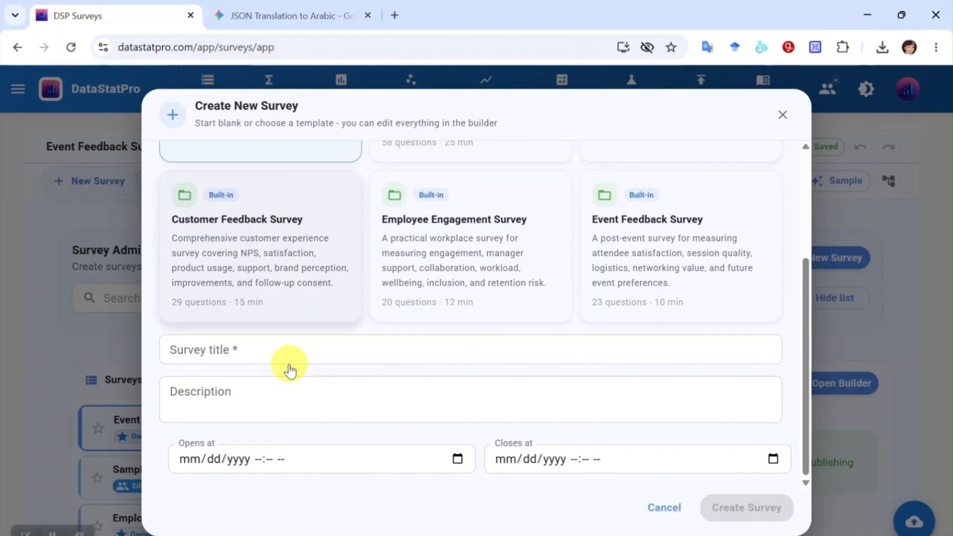
pyautogui.click(268, 350)
pyautogui.write('My F')
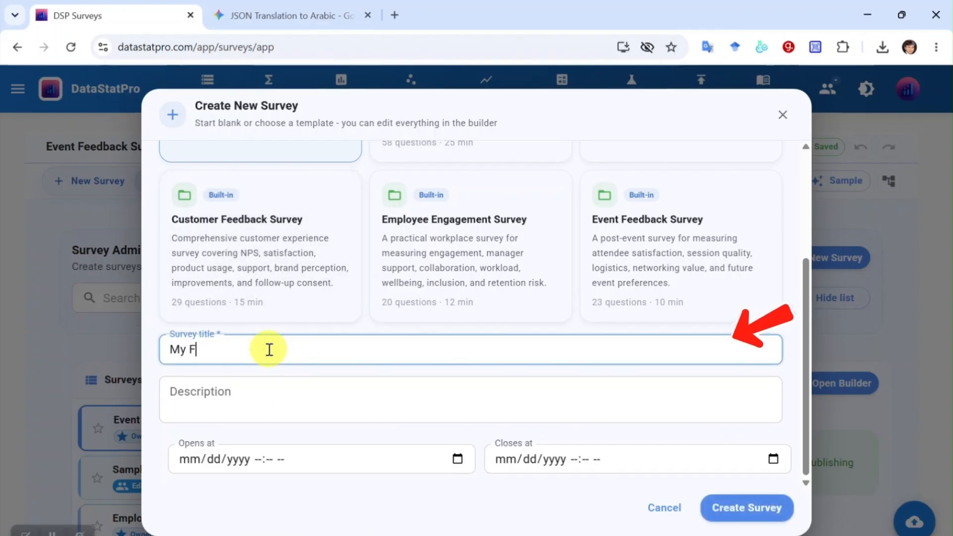
pyautogui.write('irst Survey')
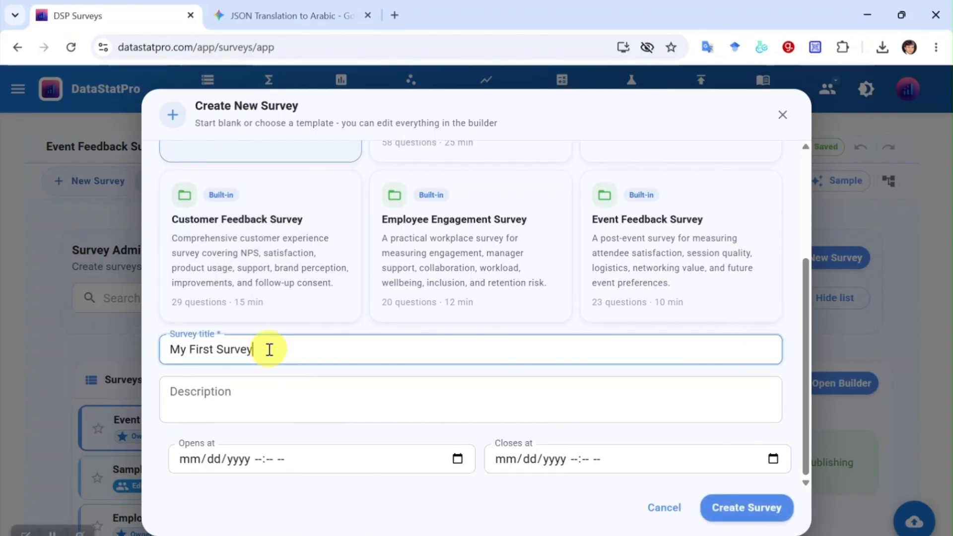
pyautogui.click(318, 399)
pyautogui.write('dsaflk')
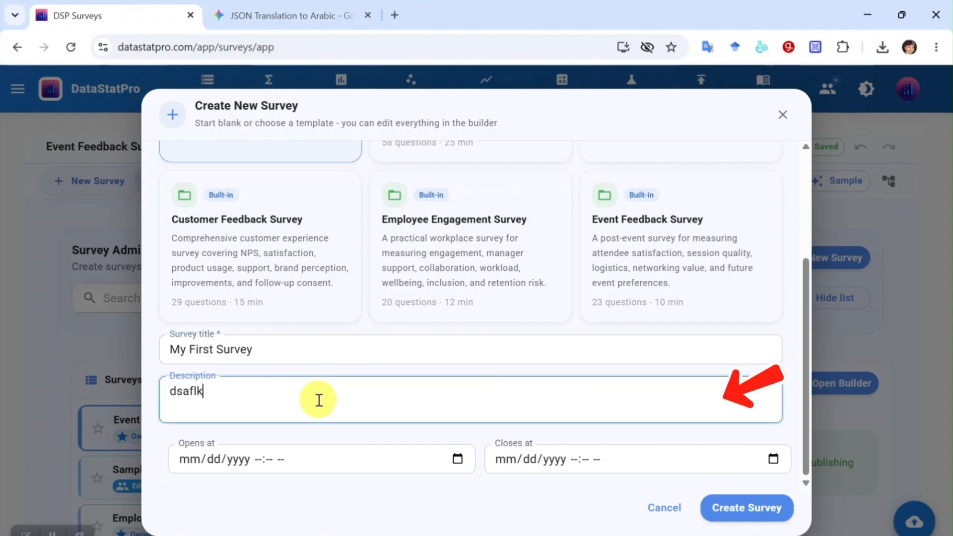
pyautogui.write("js'fljsa'fsad")
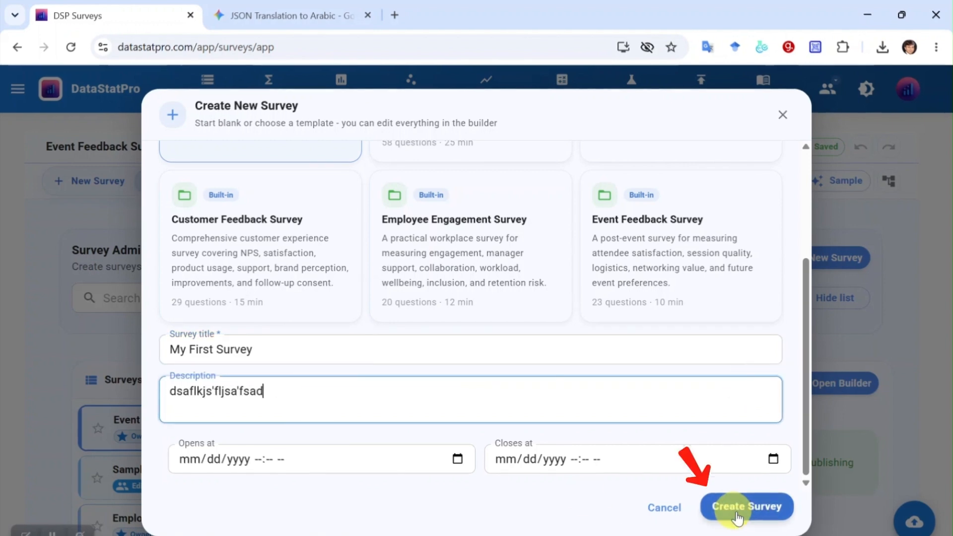
pyautogui.click(737, 514)
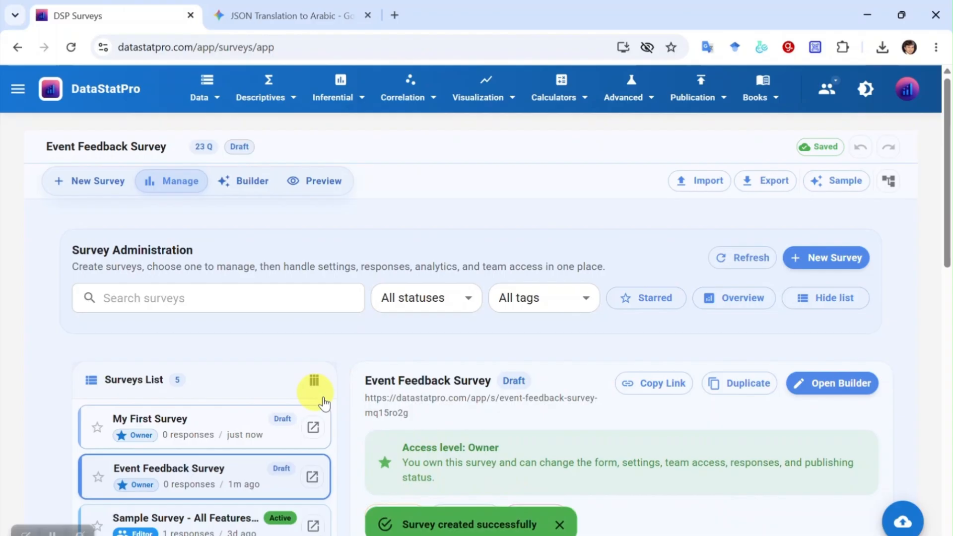
# - Open My First Survey in the builder and delete its default 'What is your name?' question
pyautogui.click(259, 433)
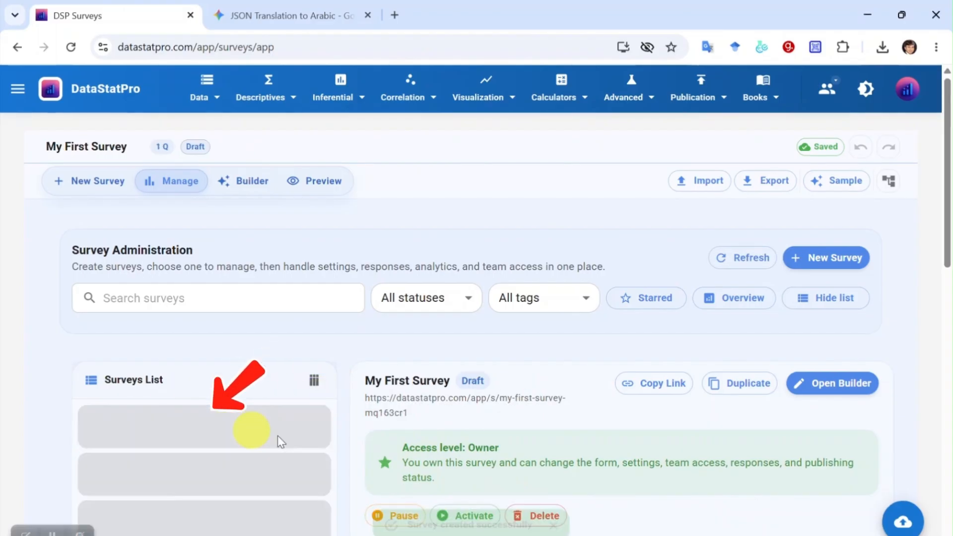
pyautogui.click(313, 425)
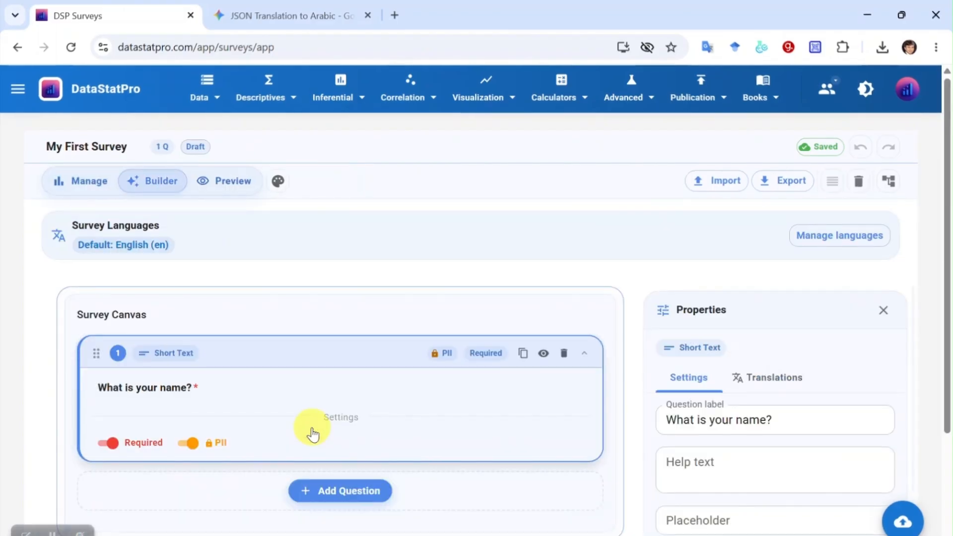
pyautogui.scroll(-1, 451, 371)
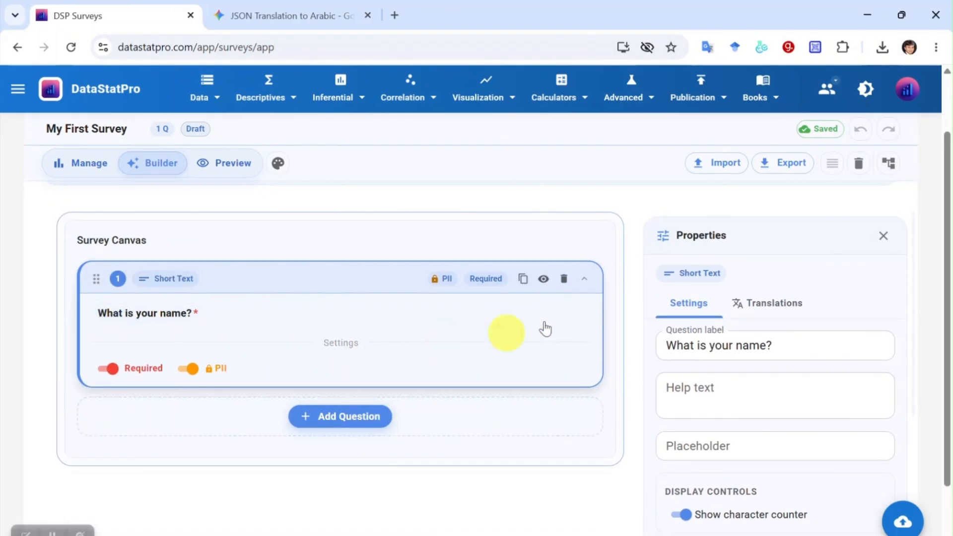
pyautogui.click(564, 279)
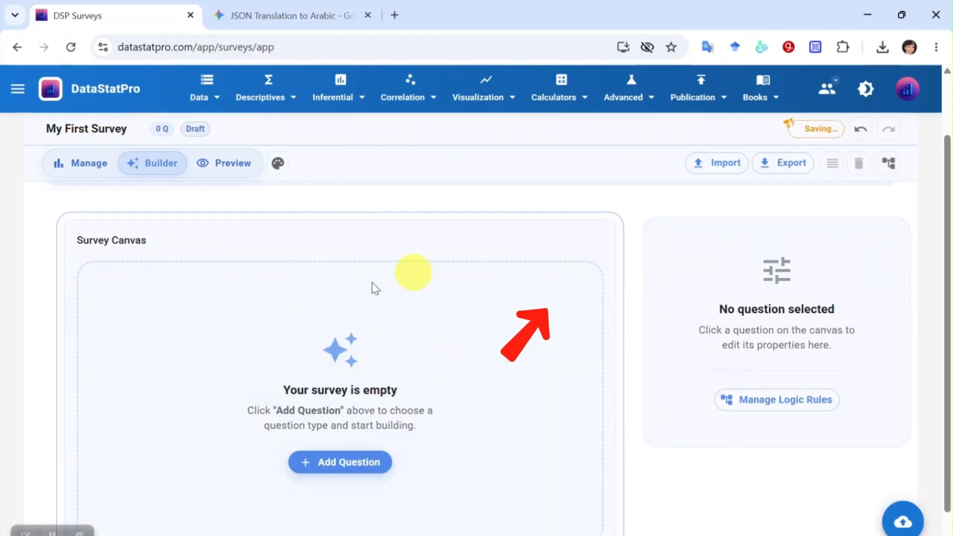
# - Browse the question-type picker and add a Short Text question to My First Survey
pyautogui.click(340, 419)
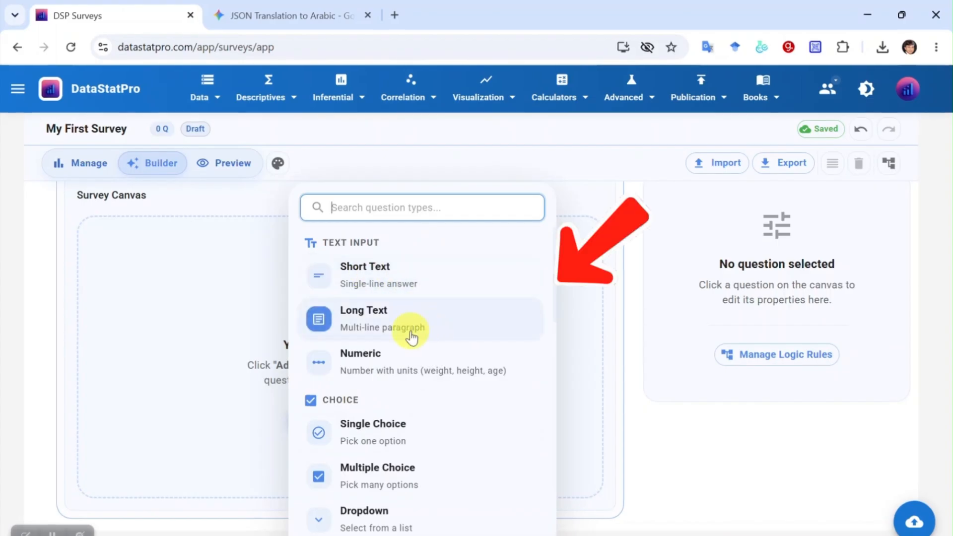
pyautogui.scroll(-2, 408, 410)
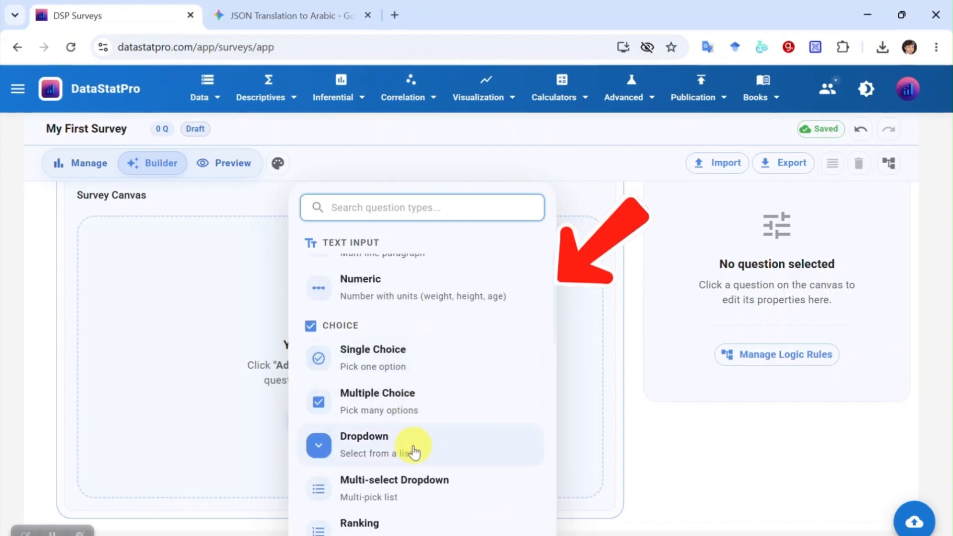
pyautogui.scroll(-4, 432, 465)
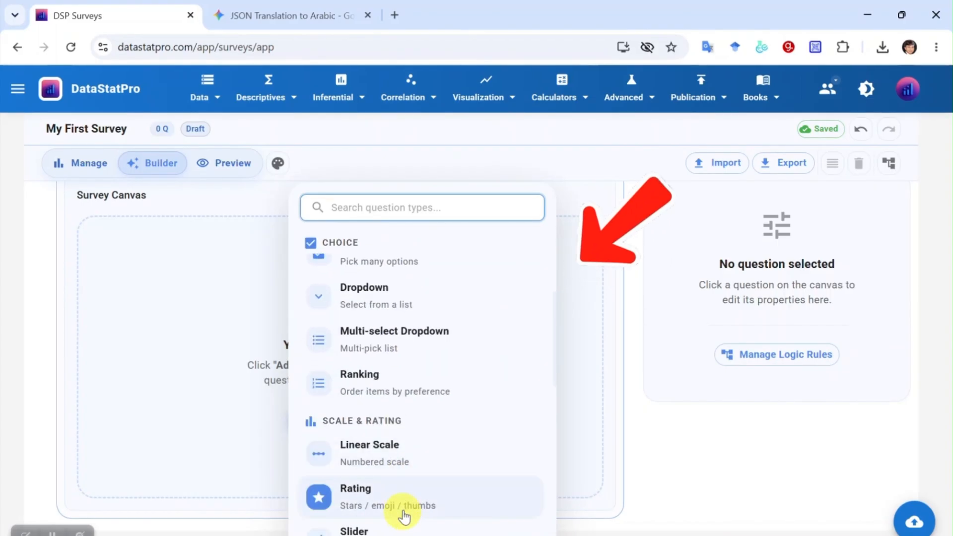
pyautogui.scroll(-6, 405, 517)
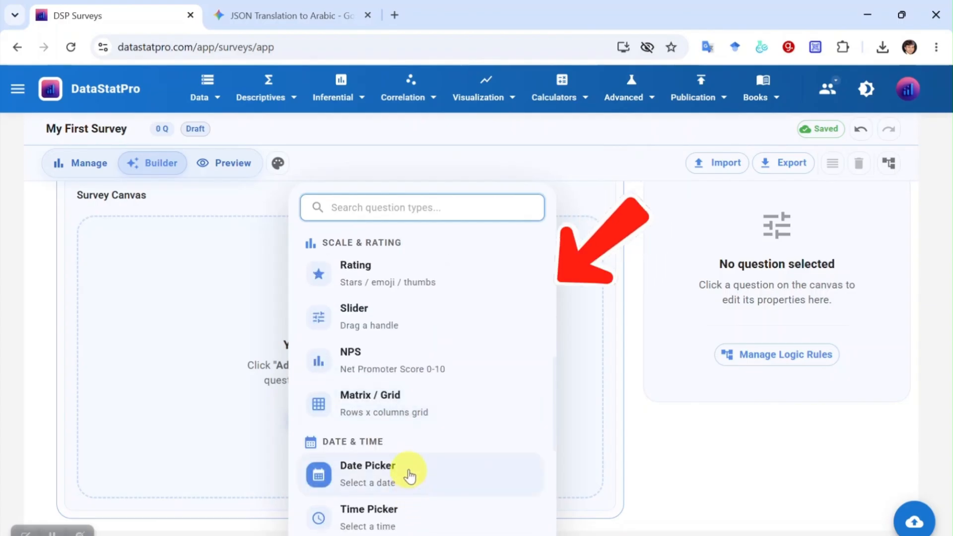
pyautogui.scroll(-8, 410, 476)
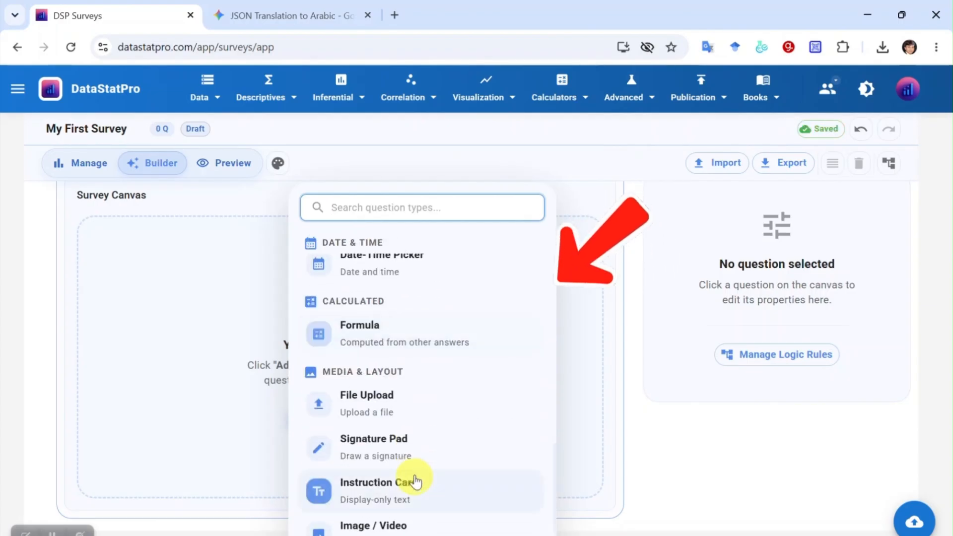
pyautogui.scroll(-2, 426, 423)
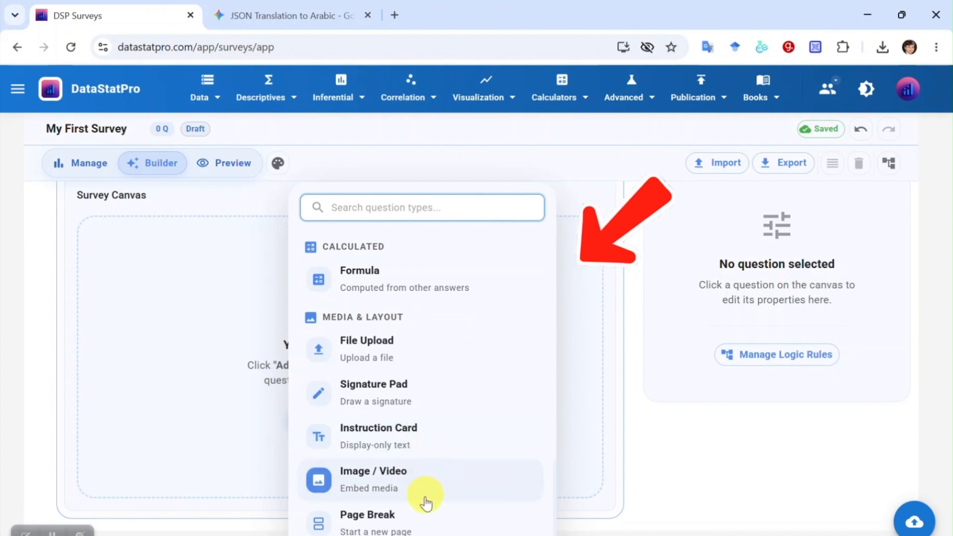
pyautogui.scroll(13, 436, 507)
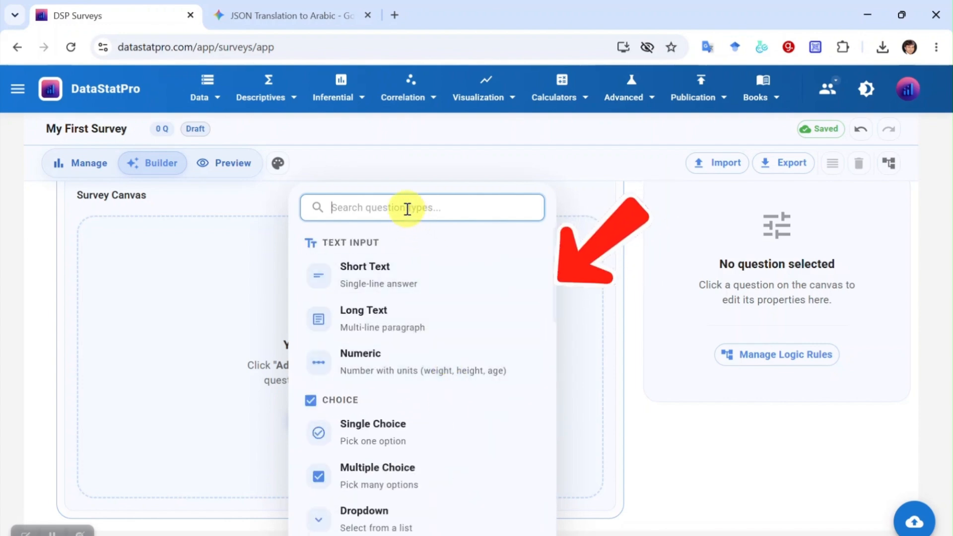
pyautogui.click(398, 276)
# - Rename the Short Text question from 'Untitled question' to 'What is your name?'
pyautogui.doubleClick(281, 269)
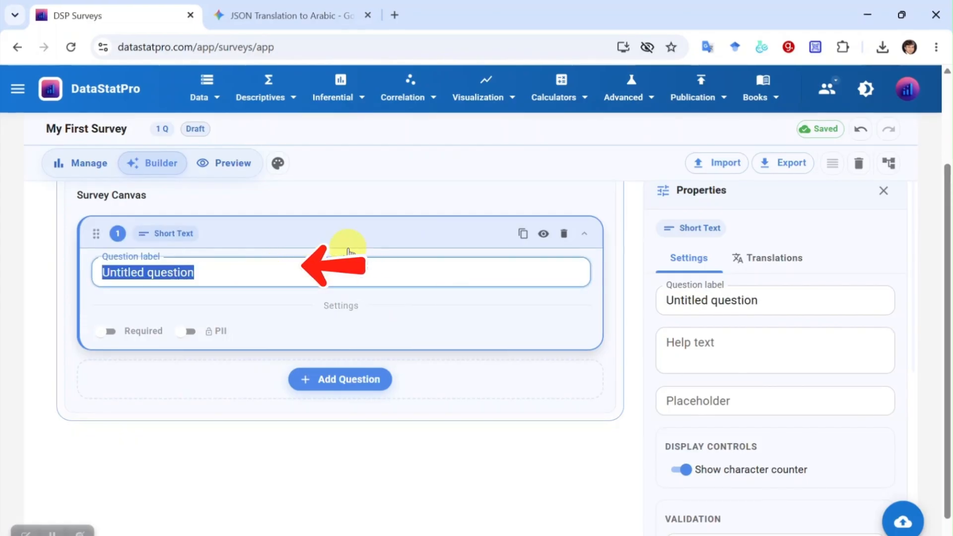
pyautogui.write('Wha')
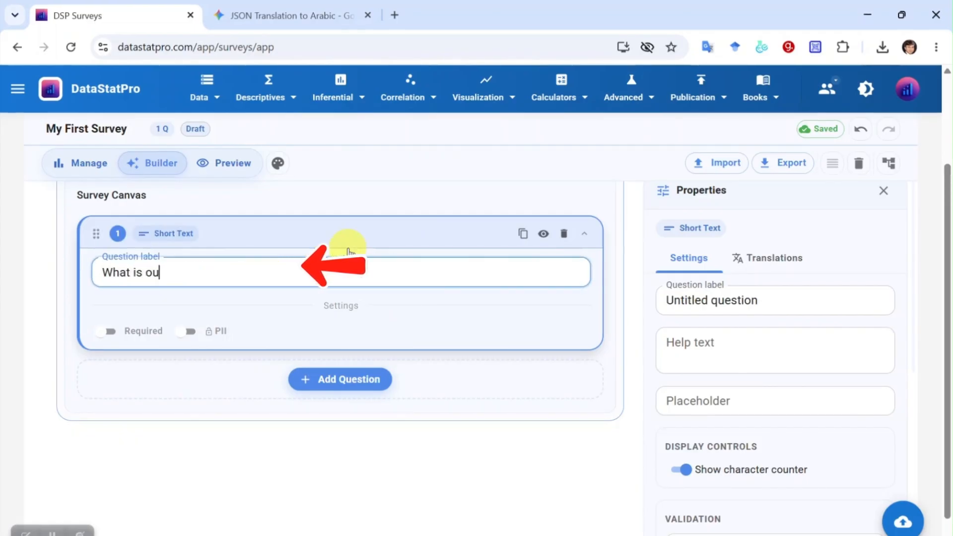
pyautogui.write('t is your name?')
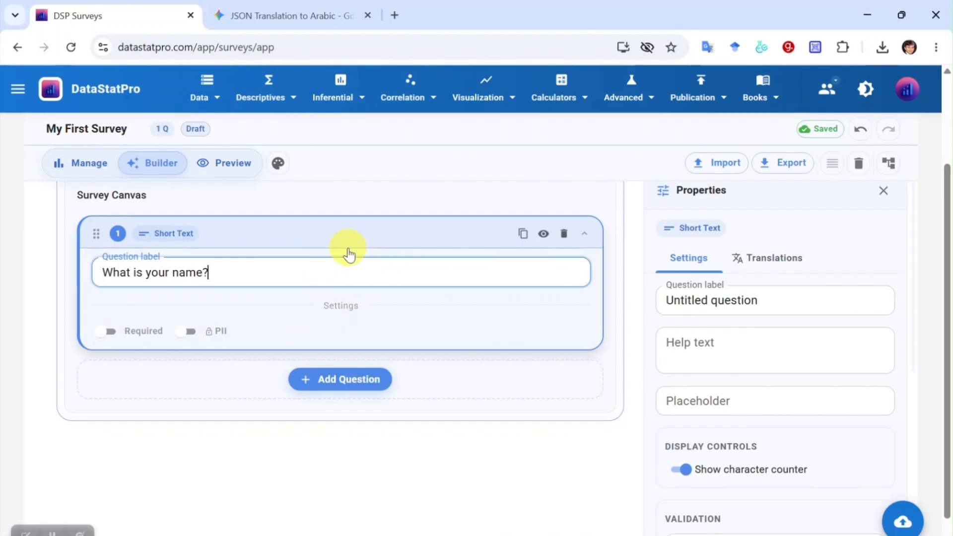
pyautogui.press('Return')
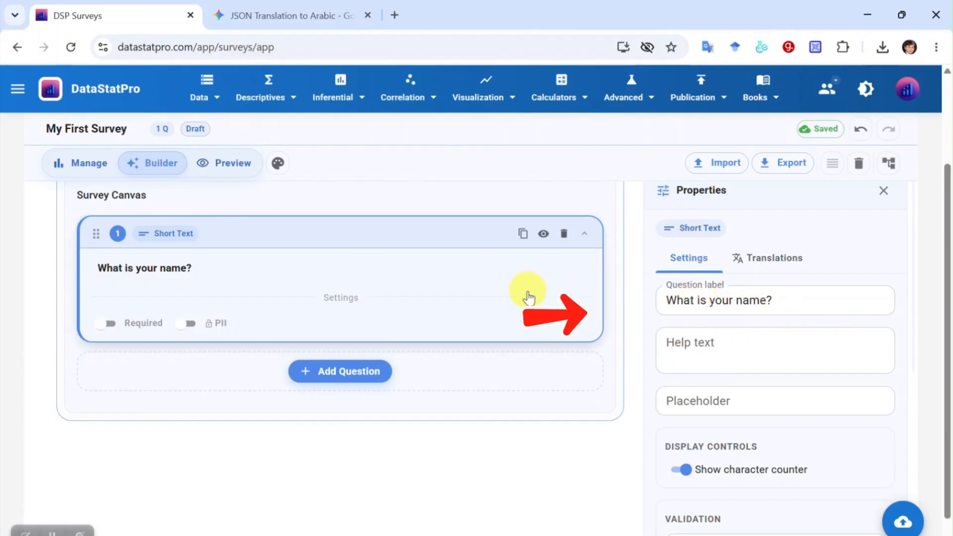
pyautogui.click(341, 377)
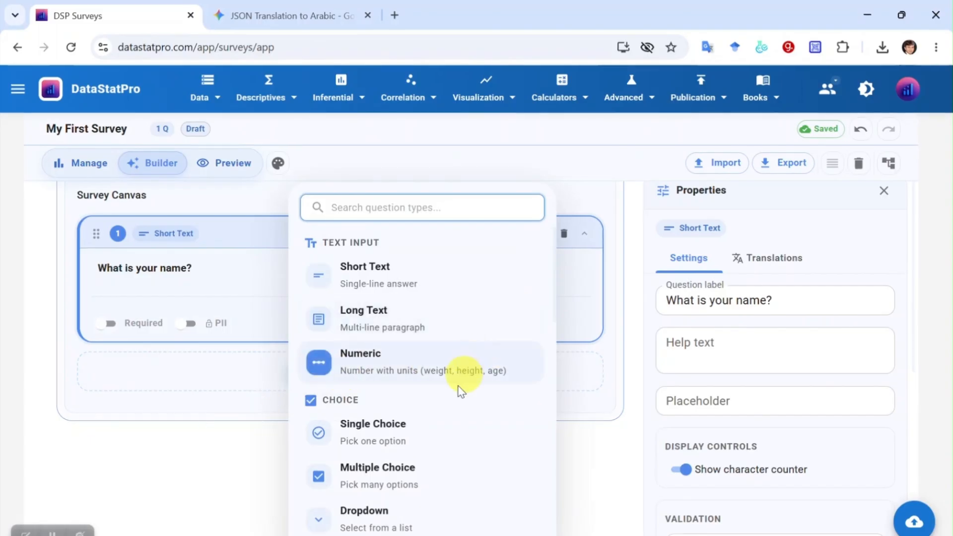
# - Add a Single Choice question 'Your gender' showing 2 options per row
pyautogui.click(398, 441)
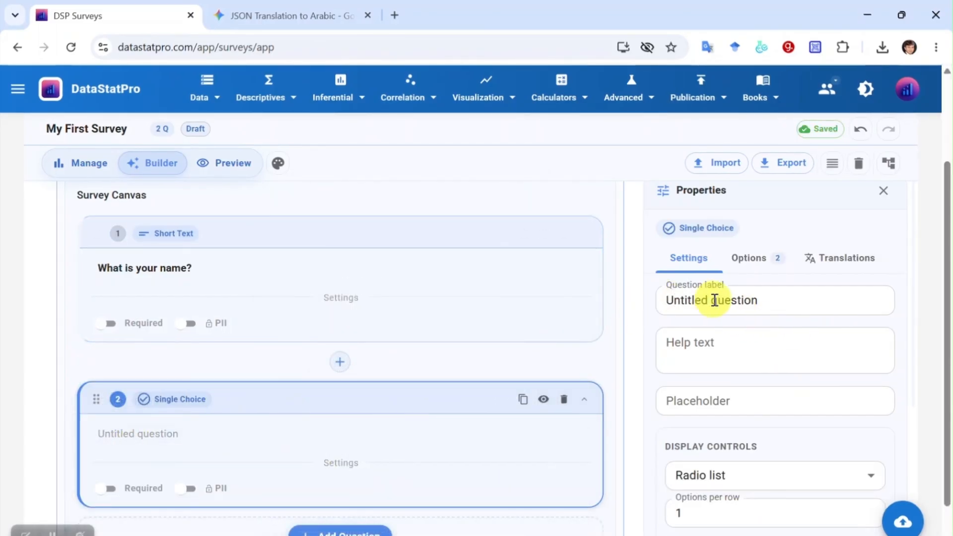
pyautogui.write('Ho')
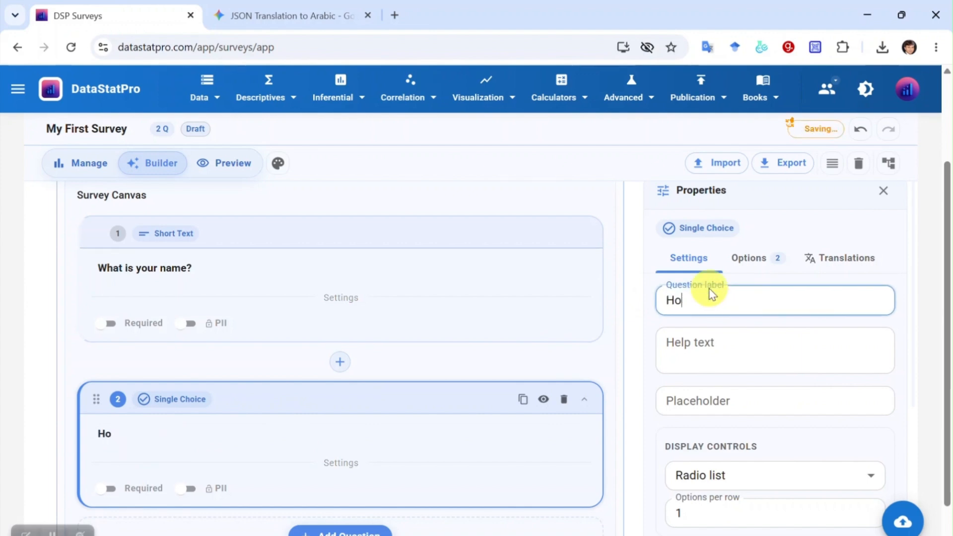
pyautogui.write('ur ')
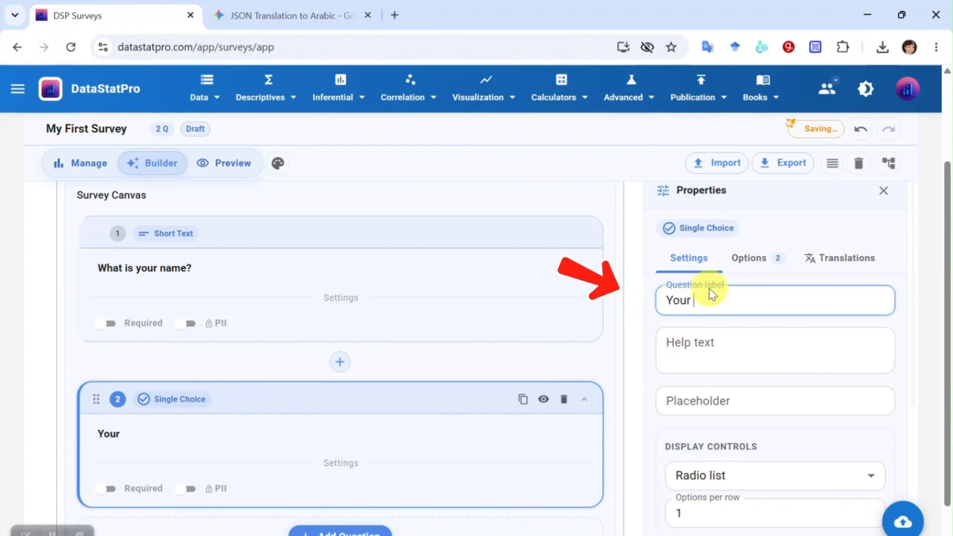
pyautogui.write('gend')
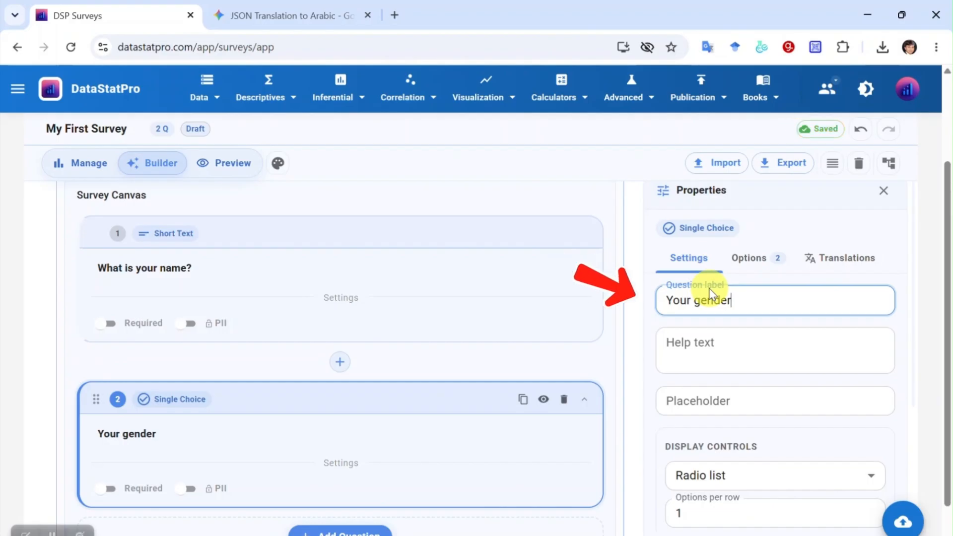
pyautogui.write('er')
pyautogui.scroll(-2, 745, 343)
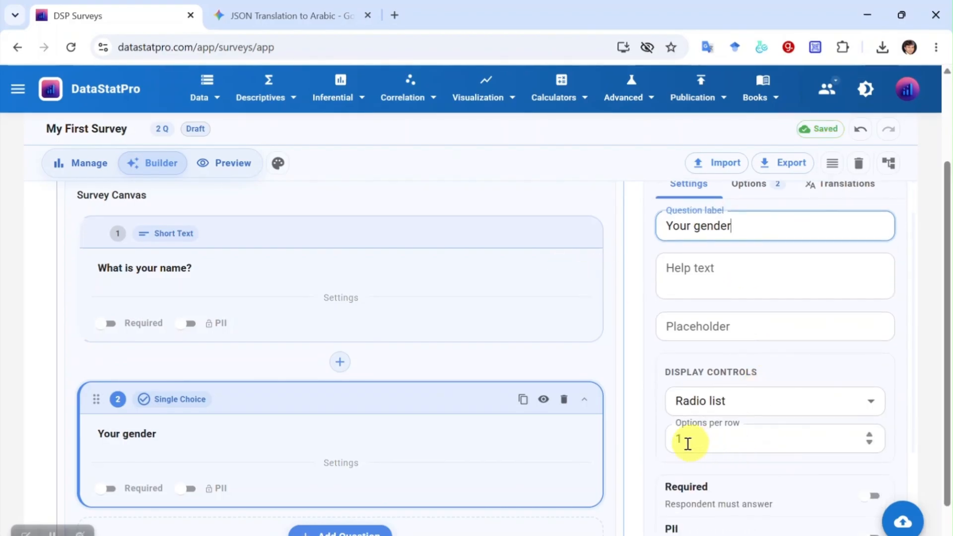
pyautogui.scroll(-2, 734, 399)
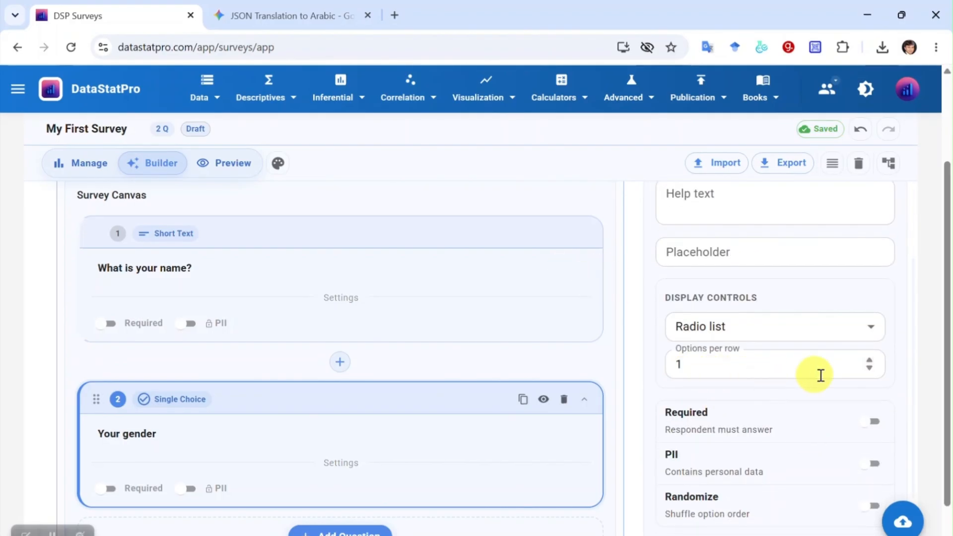
pyautogui.click(869, 364)
pyautogui.scroll(-2, 783, 394)
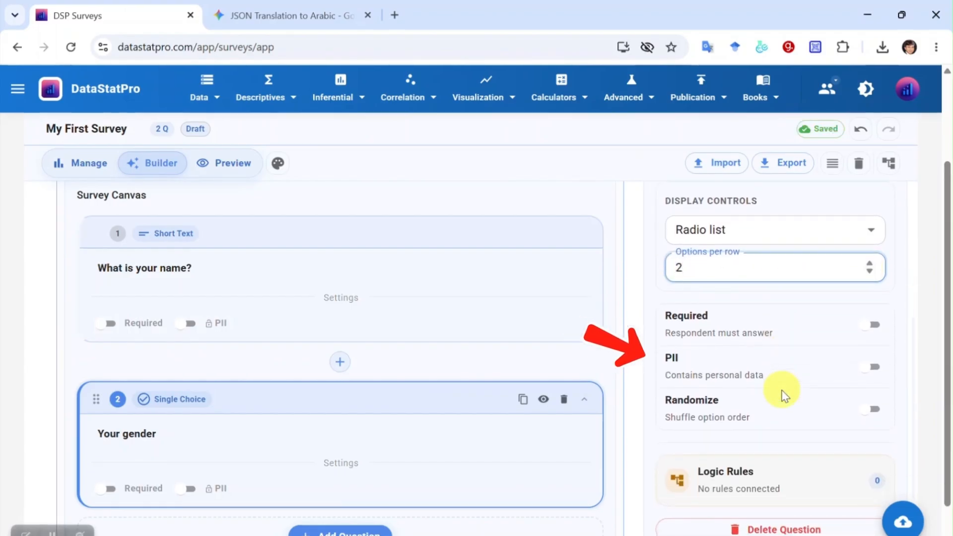
pyautogui.scroll(4, 783, 392)
pyautogui.click(751, 259)
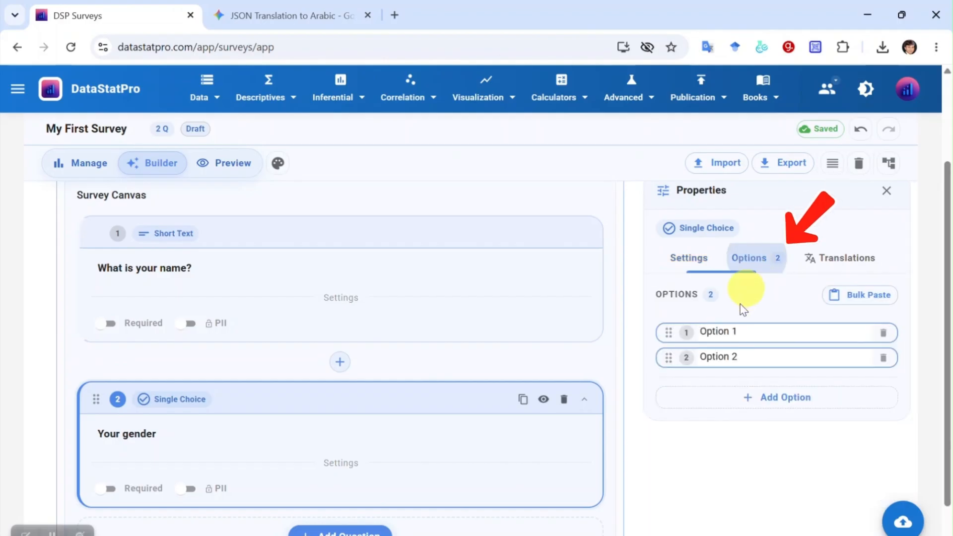
# - Rename the gender options to Male and Female and preview the question
pyautogui.tripleClick(755, 331)
pyautogui.write('Male')
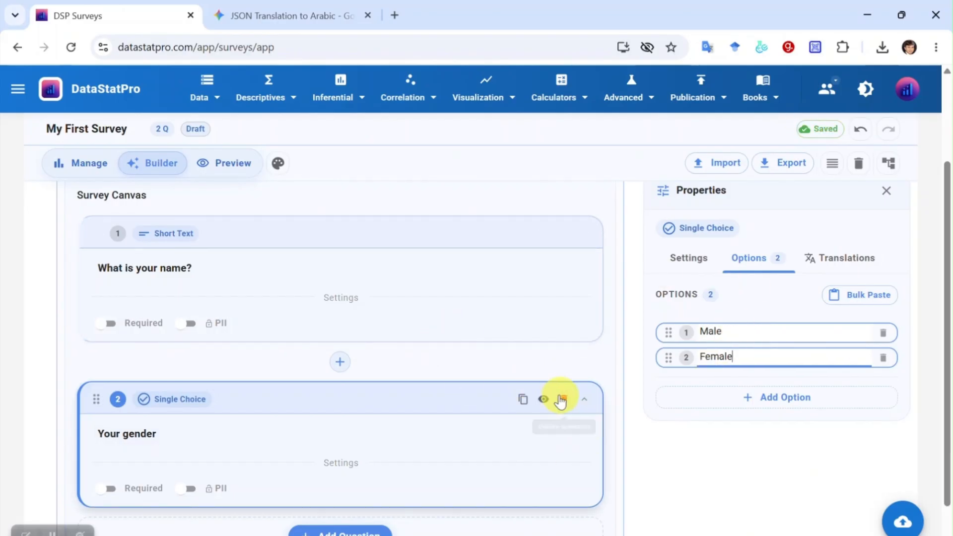
pyautogui.click(544, 399)
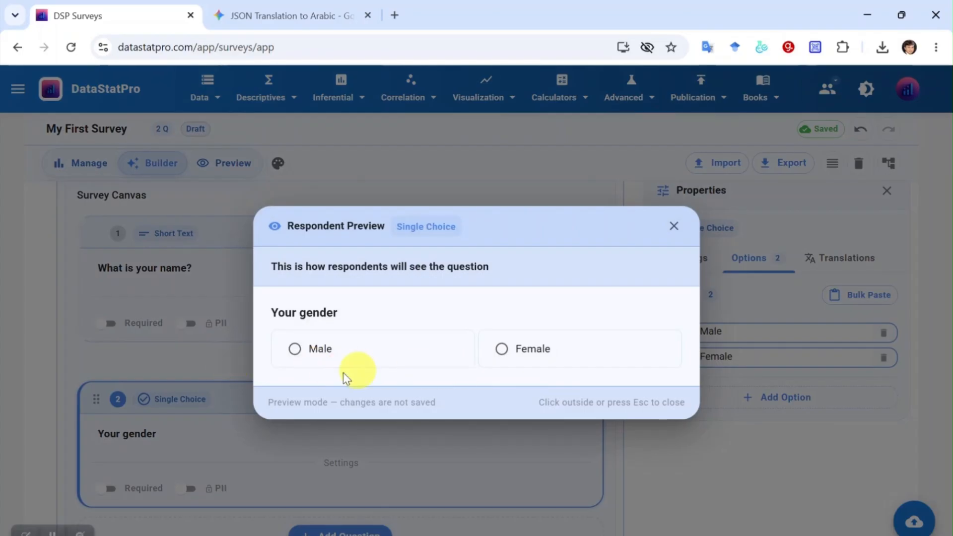
pyautogui.click(675, 227)
# - Set the gender question back to 1 option per row and preview it again
pyautogui.click(690, 260)
pyautogui.scroll(-2, 794, 432)
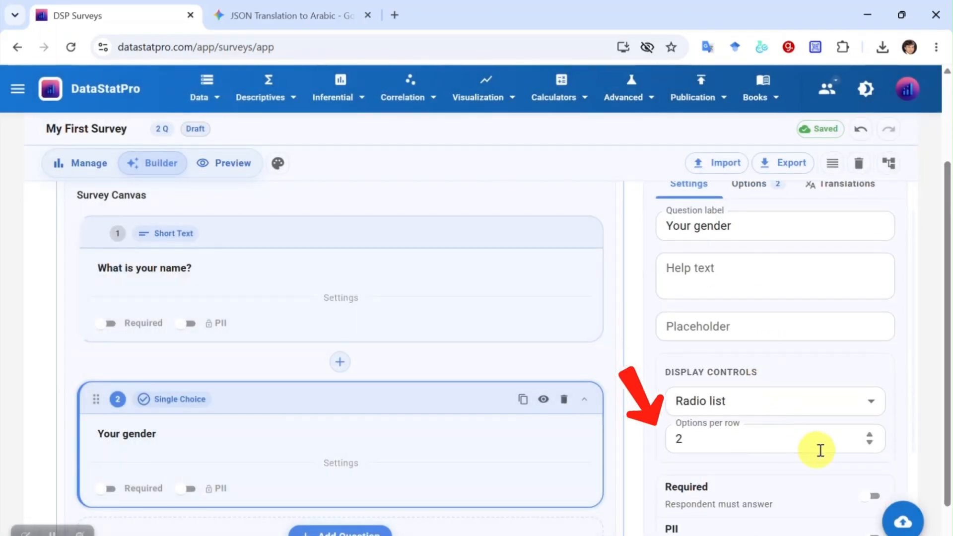
pyautogui.click(870, 444)
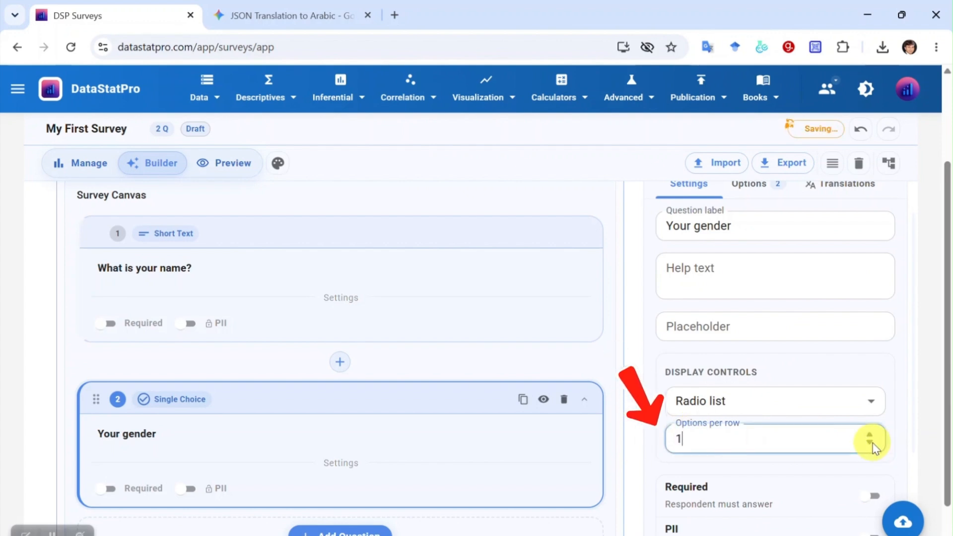
pyautogui.click(545, 401)
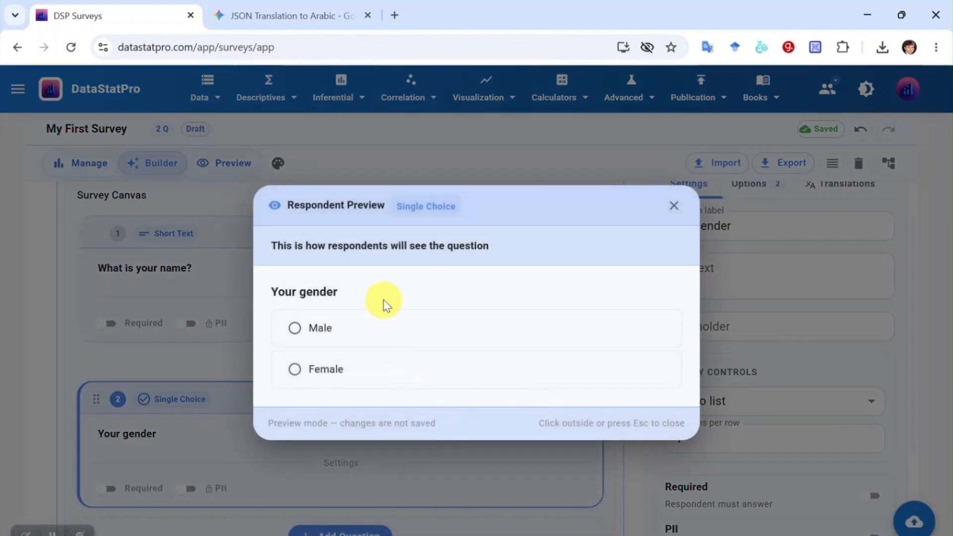
pyautogui.click(674, 209)
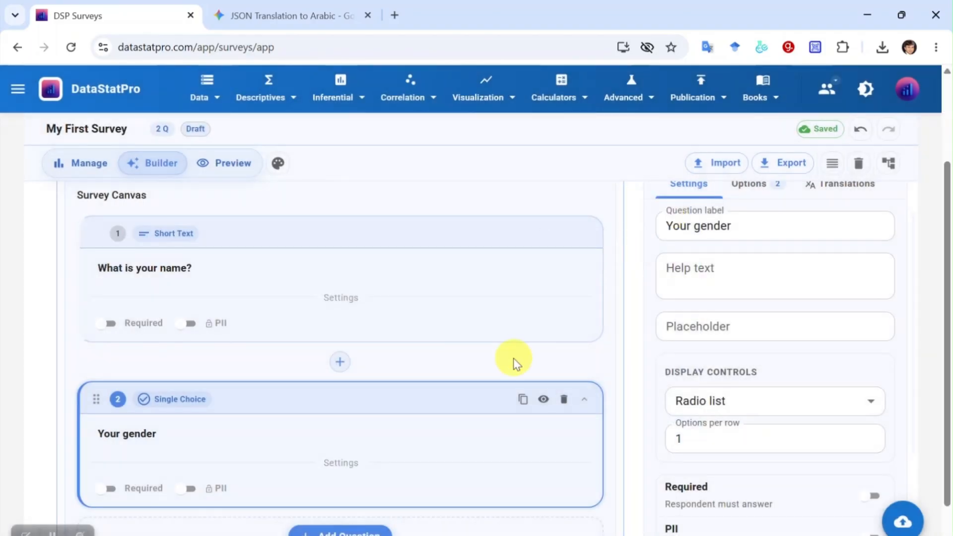
pyautogui.scroll(-1, 511, 360)
pyautogui.click(342, 478)
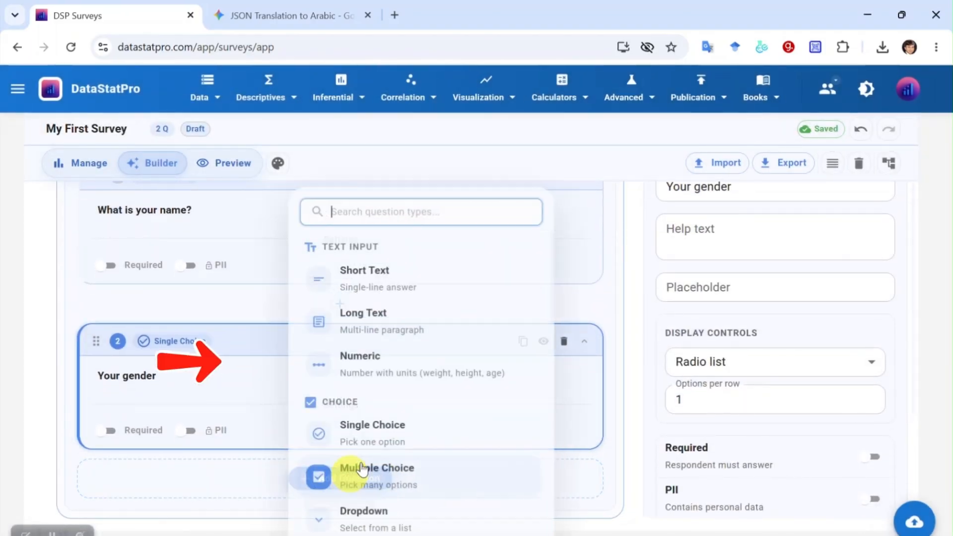
# - Add Numeric question 'What is your weight' with help text 'Weight should be in KG', placeholder 74.5, unit kg
pyautogui.scroll(-1, 422, 436)
pyautogui.scroll(-1, 422, 427)
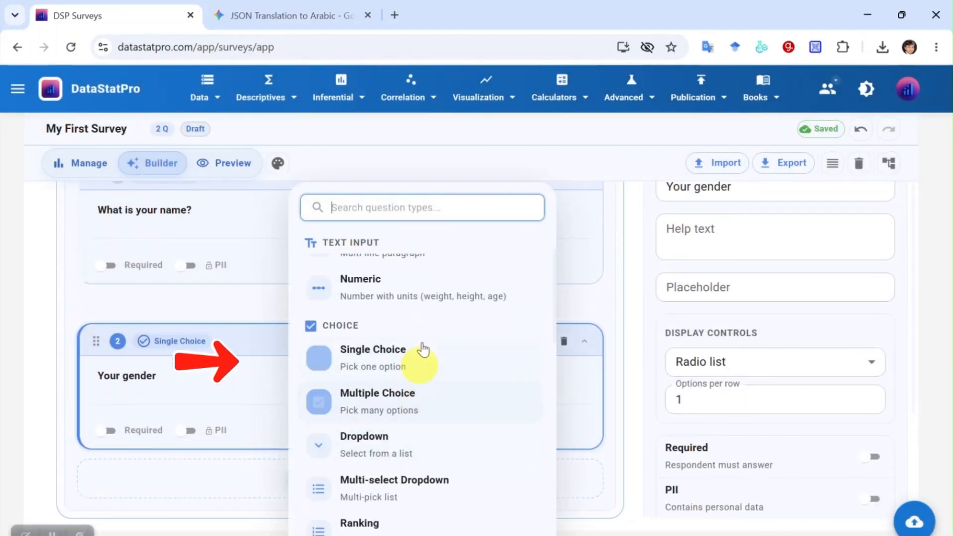
pyautogui.click(421, 304)
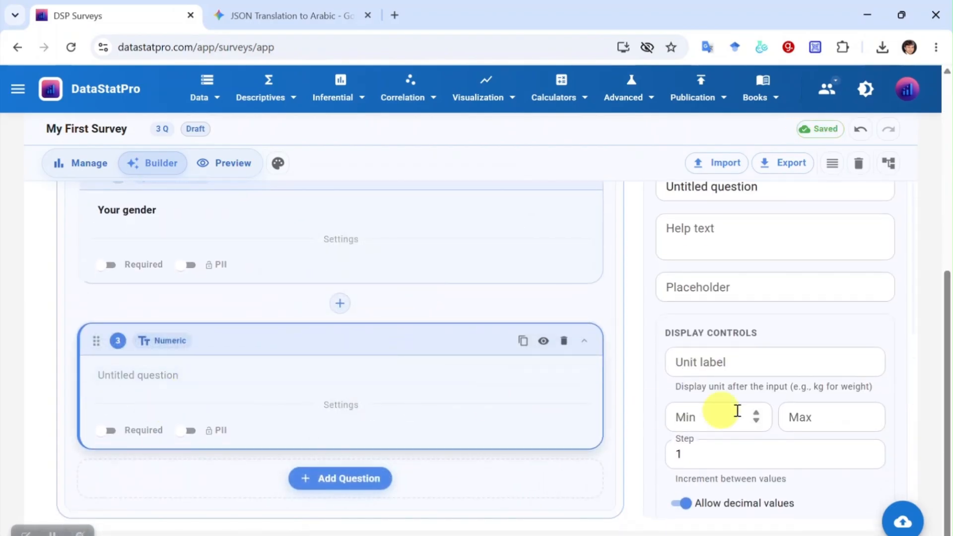
pyautogui.scroll(2, 747, 238)
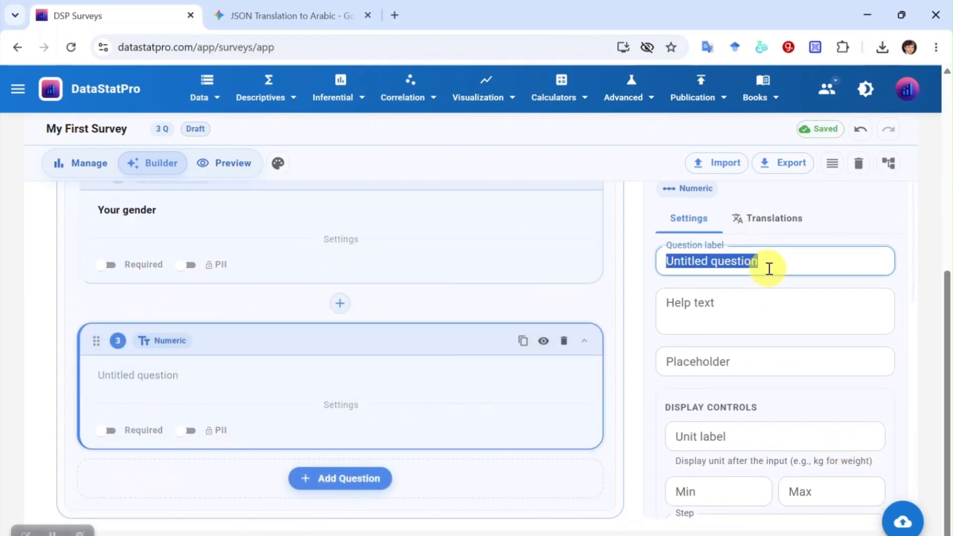
pyautogui.write('What is your weight')
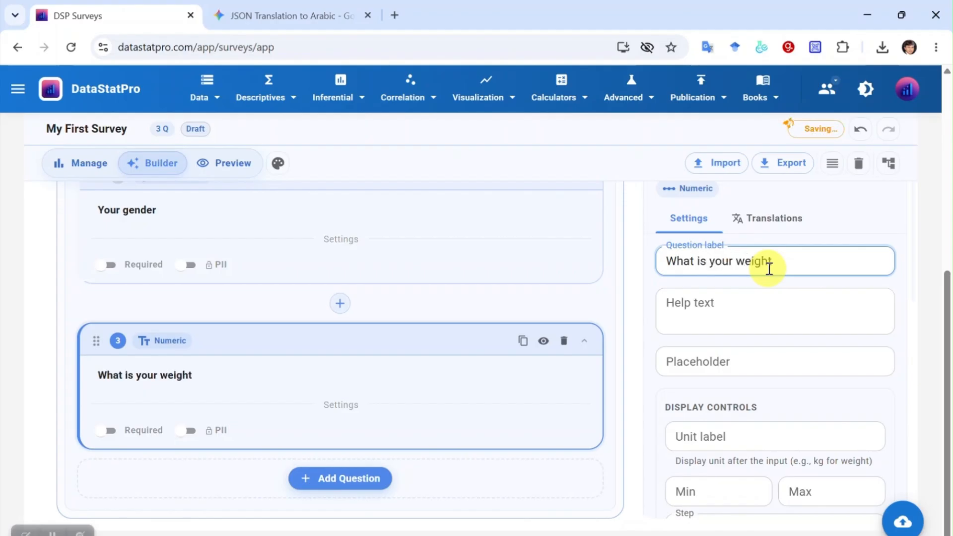
pyautogui.click(734, 300)
pyautogui.write('Weight should be in KG')
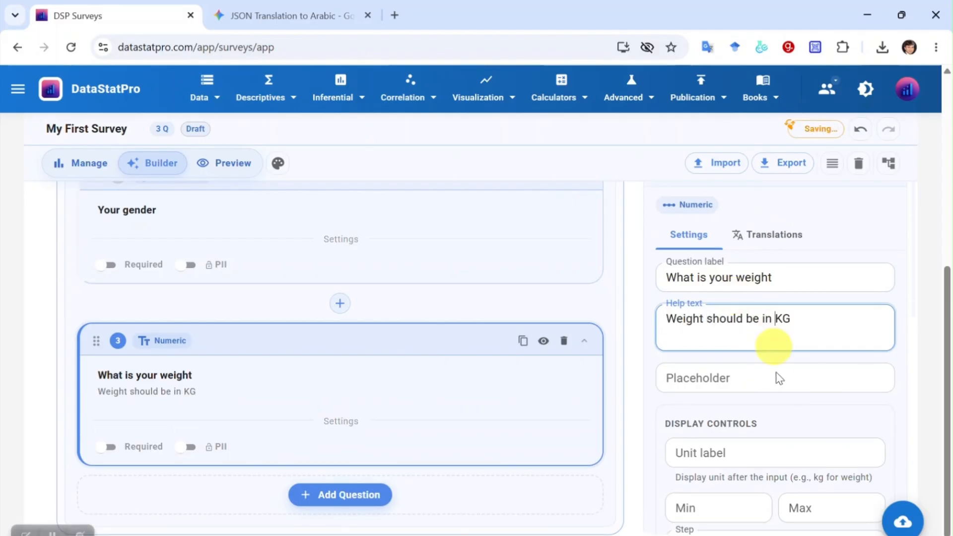
pyautogui.click(776, 376)
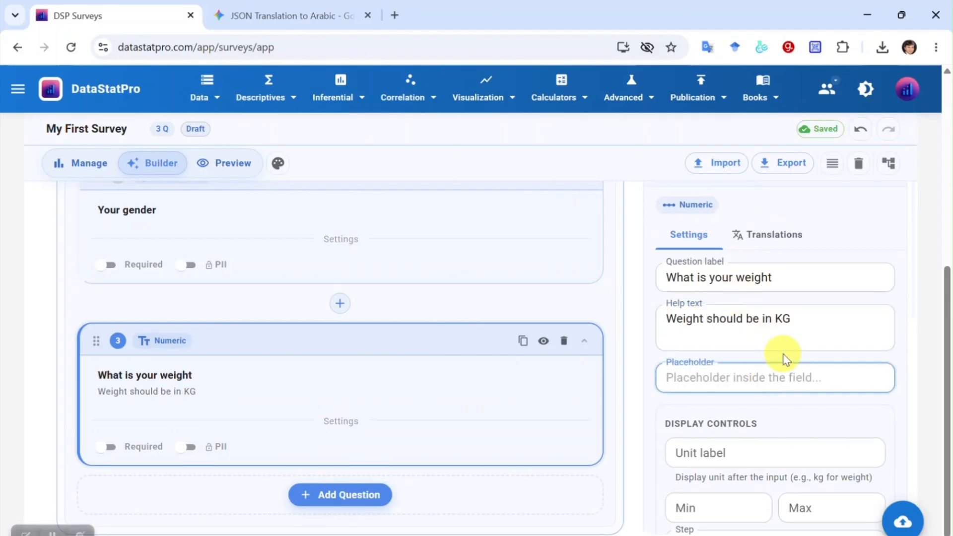
pyautogui.click(713, 451)
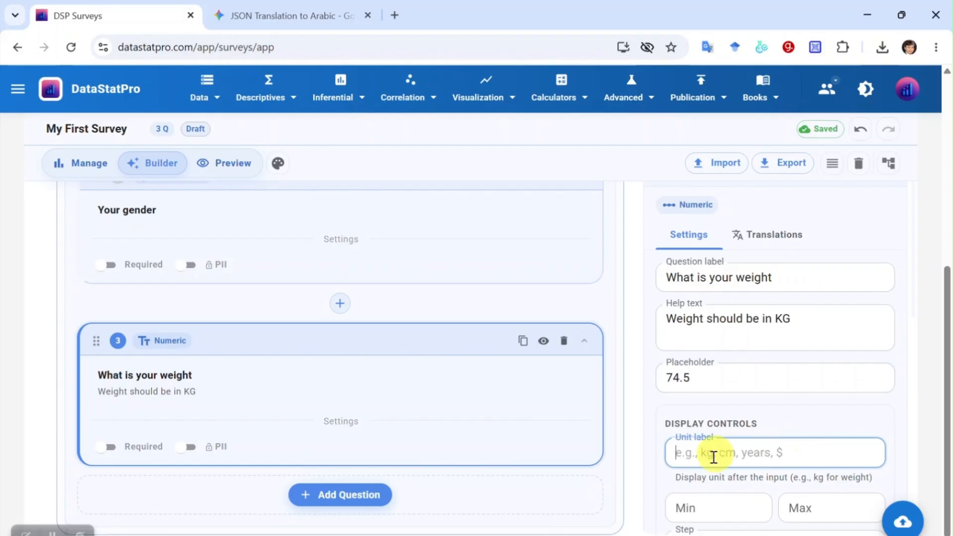
pyautogui.write('kg')
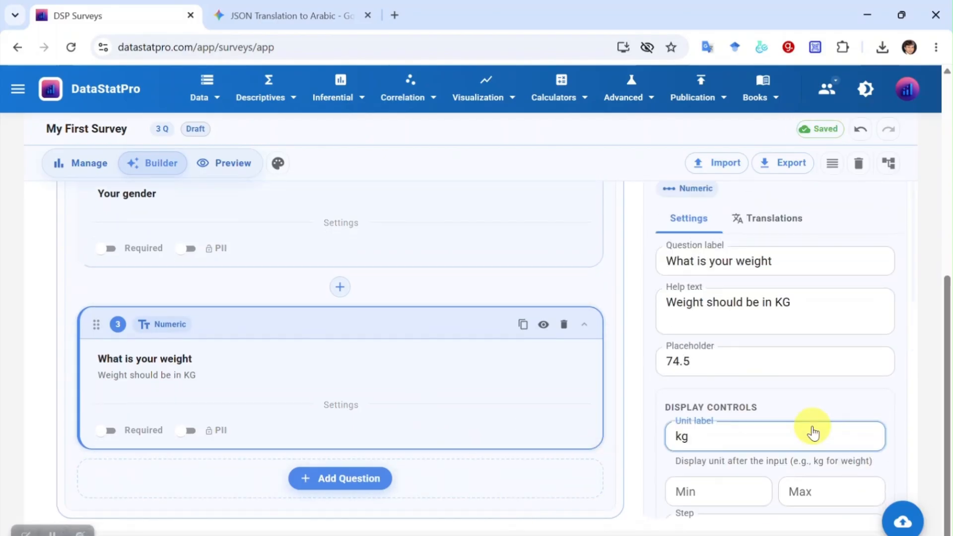
# - Preview the weight question, then browse the question-type list without adding another question
pyautogui.click(543, 324)
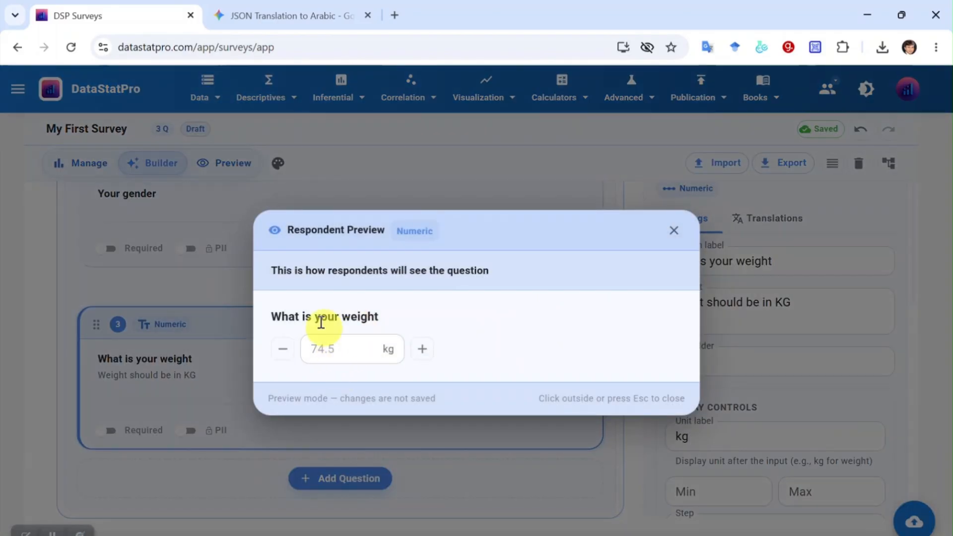
pyautogui.press('Escape')
pyautogui.click(341, 478)
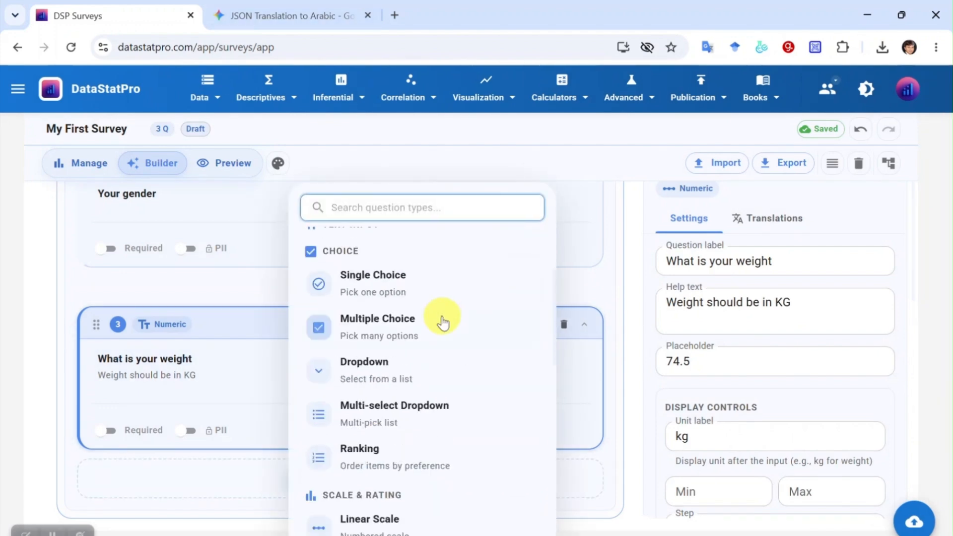
pyautogui.scroll(-5, 442, 320)
pyautogui.scroll(-3, 442, 324)
pyautogui.scroll(10, 522, 313)
pyautogui.click(627, 294)
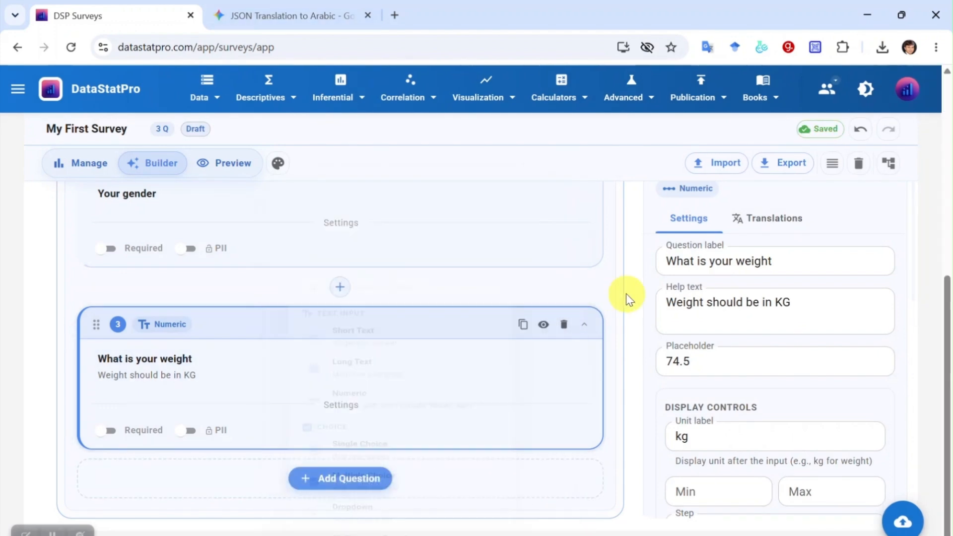
pyautogui.scroll(5, 302, 291)
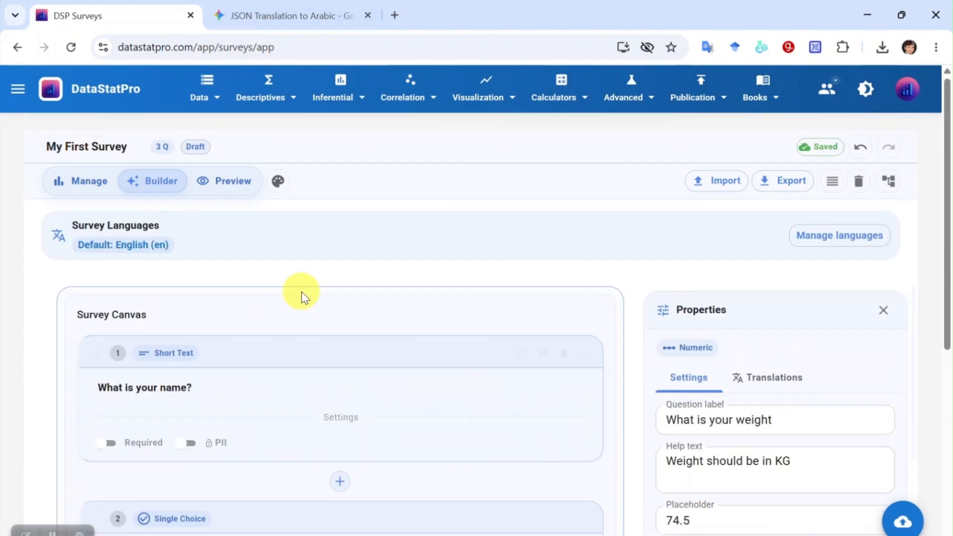
# - Go to Survey Administration and select the Event Feedback Survey
pyautogui.click(87, 194)
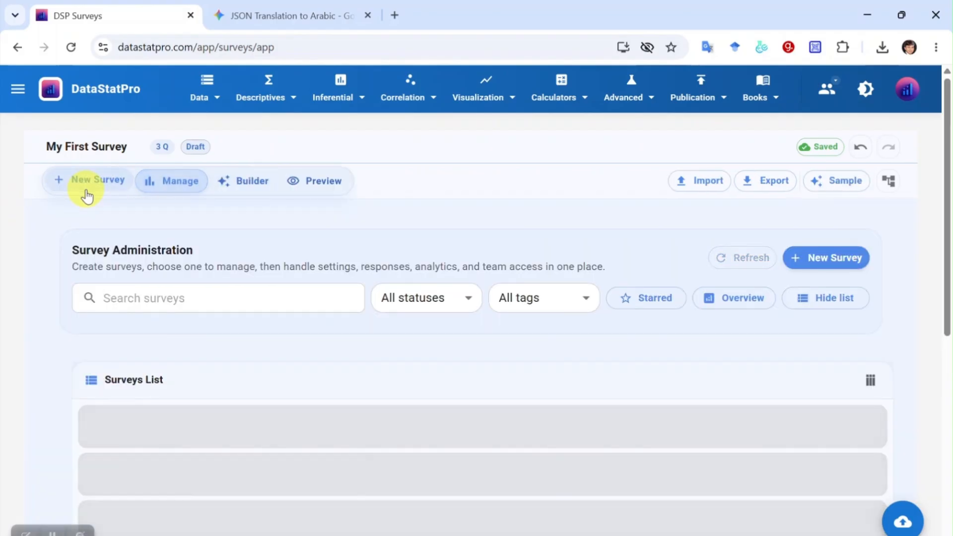
pyautogui.scroll(-3, 367, 315)
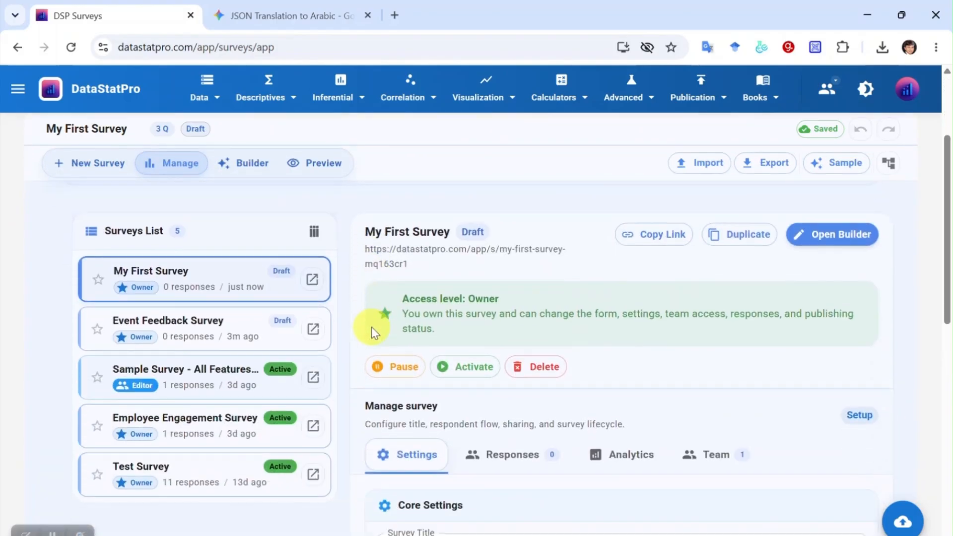
pyautogui.scroll(-2, 373, 330)
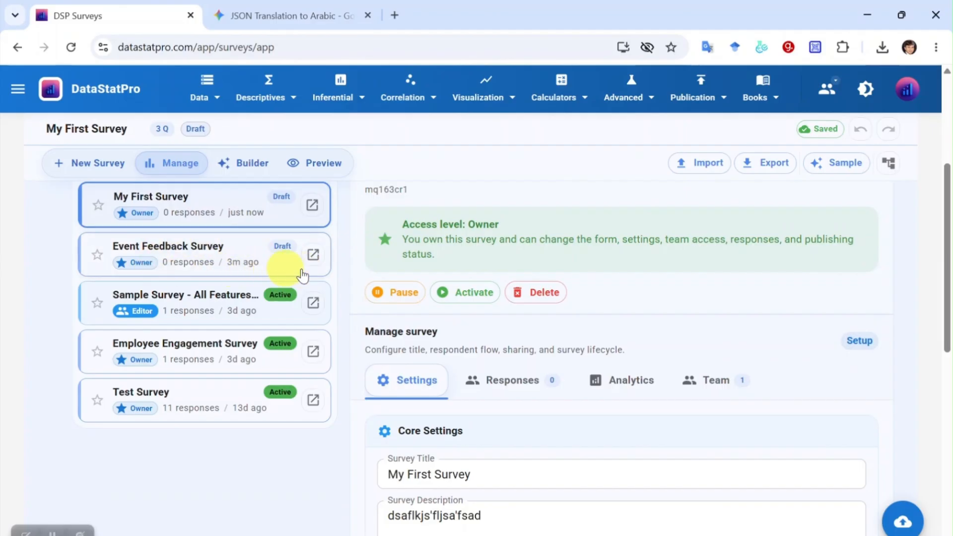
pyautogui.scroll(-3, 603, 494)
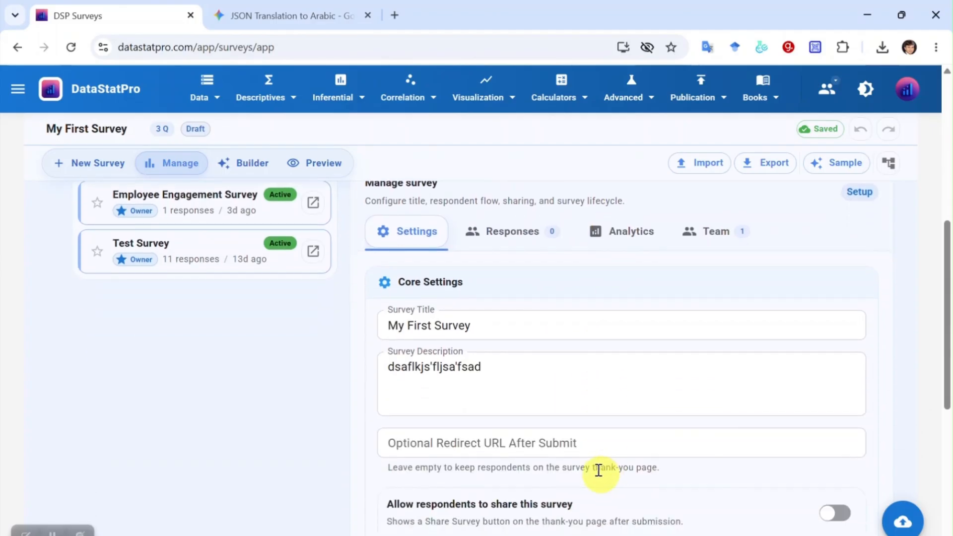
pyautogui.scroll(5, 125, 350)
pyautogui.click(182, 336)
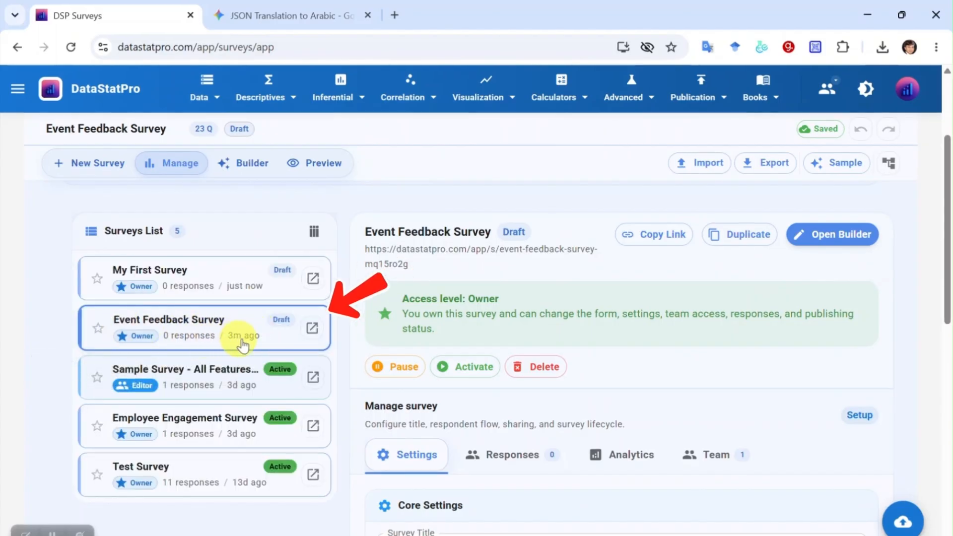
# - Check the Event Feedback Survey's Responses tab, then return to its Settings
pyautogui.scroll(-3, 613, 330)
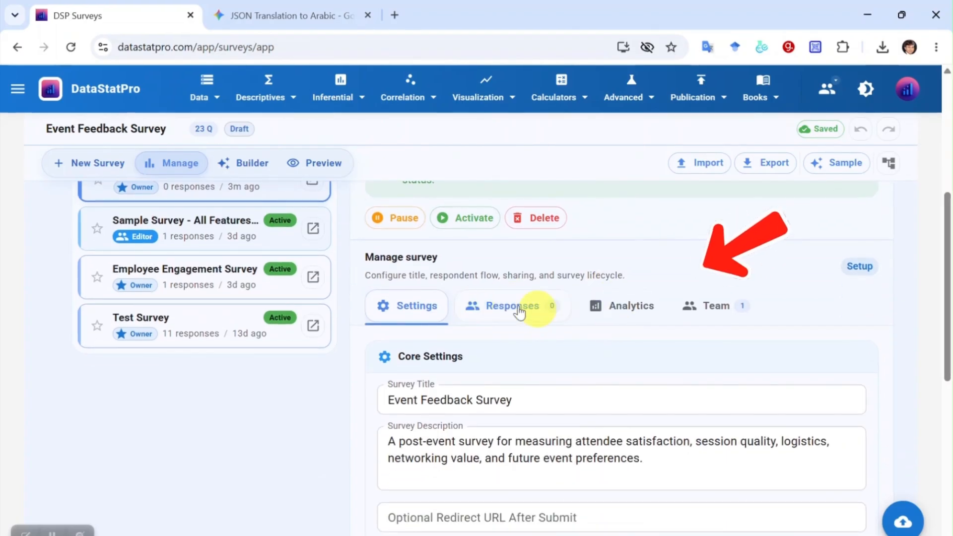
pyautogui.click(517, 306)
pyautogui.scroll(-3, 596, 398)
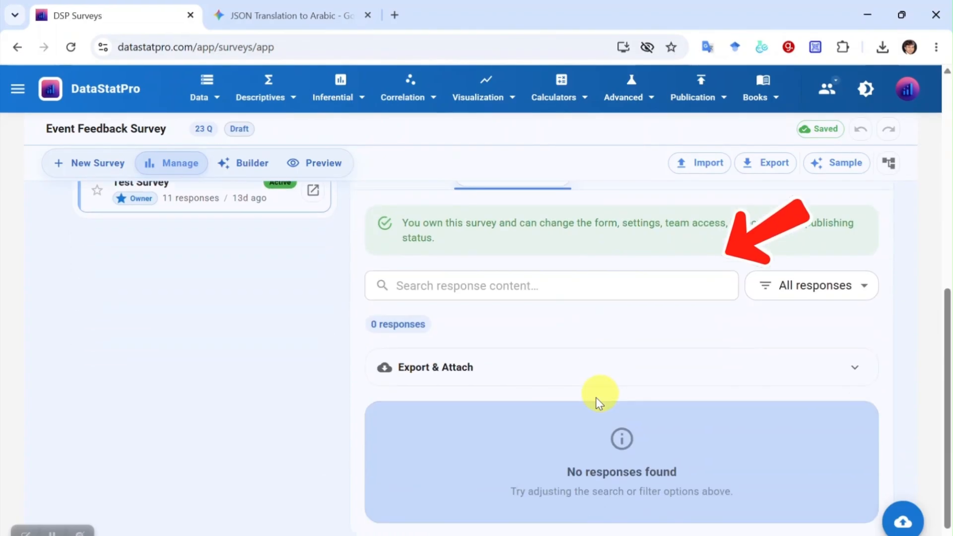
pyautogui.scroll(3, 551, 447)
pyautogui.click(417, 304)
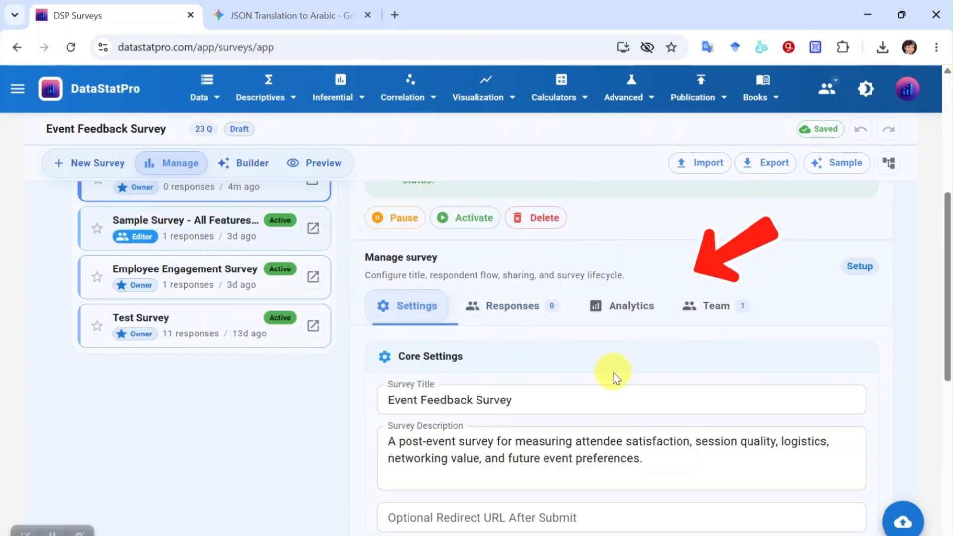
# - Open the survey's public link, find 'Survey not found.', and close that tab
pyautogui.scroll(-7, 616, 375)
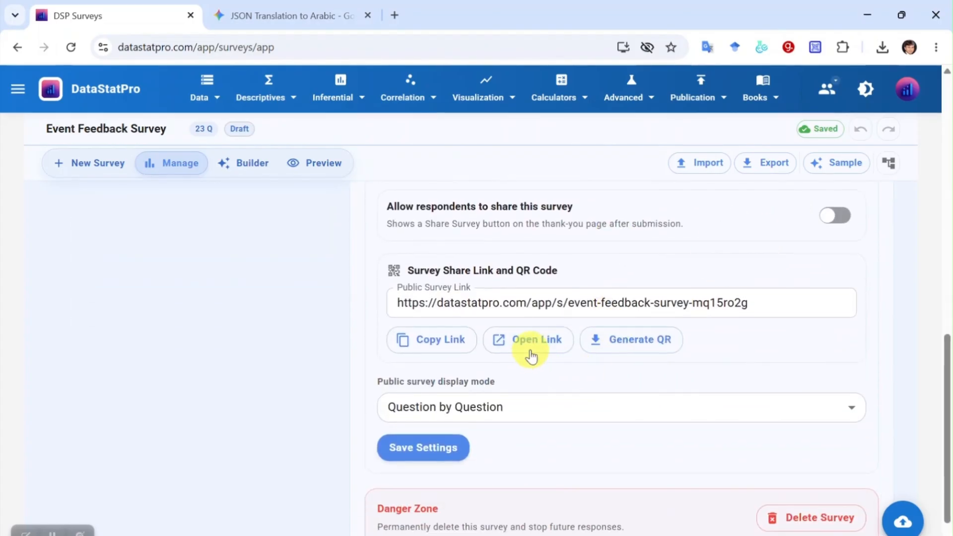
pyautogui.click(532, 345)
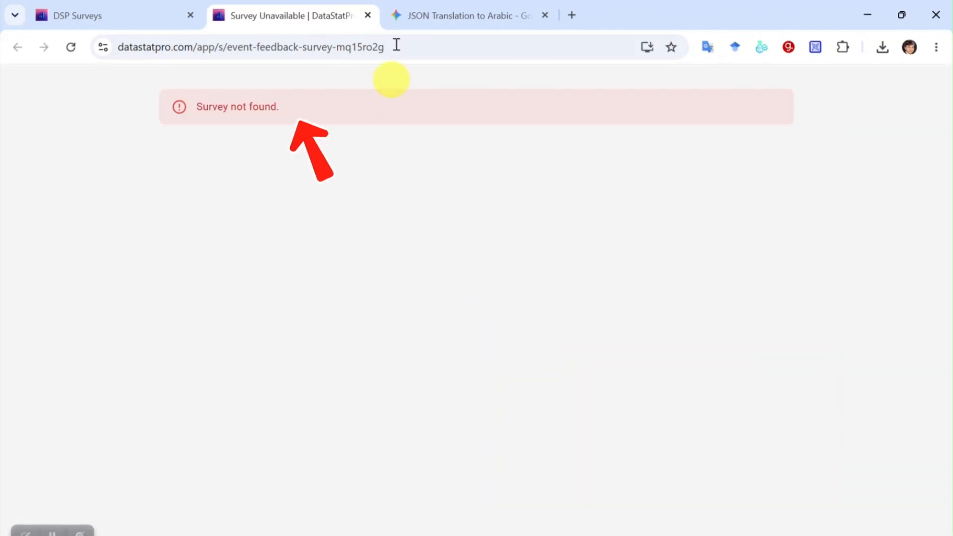
pyautogui.moveTo(195, 106); pyautogui.dragTo(332, 110)
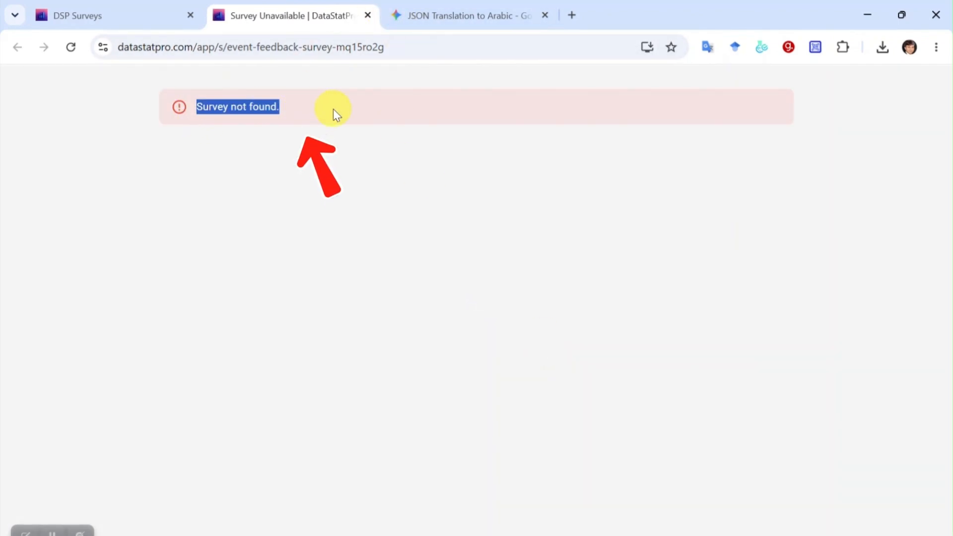
pyautogui.click(367, 15)
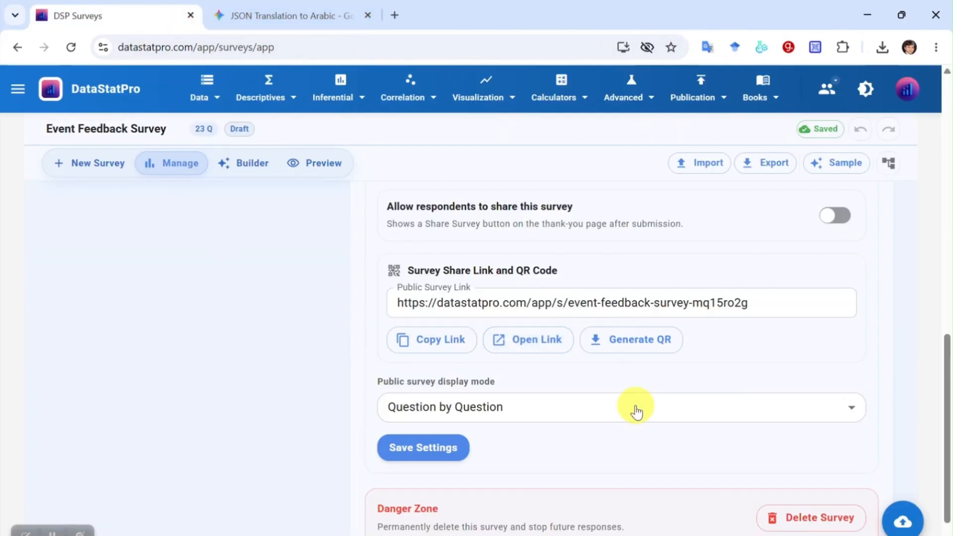
# - Activate the Event Feedback Survey
pyautogui.scroll(5, 633, 409)
pyautogui.scroll(3, 634, 407)
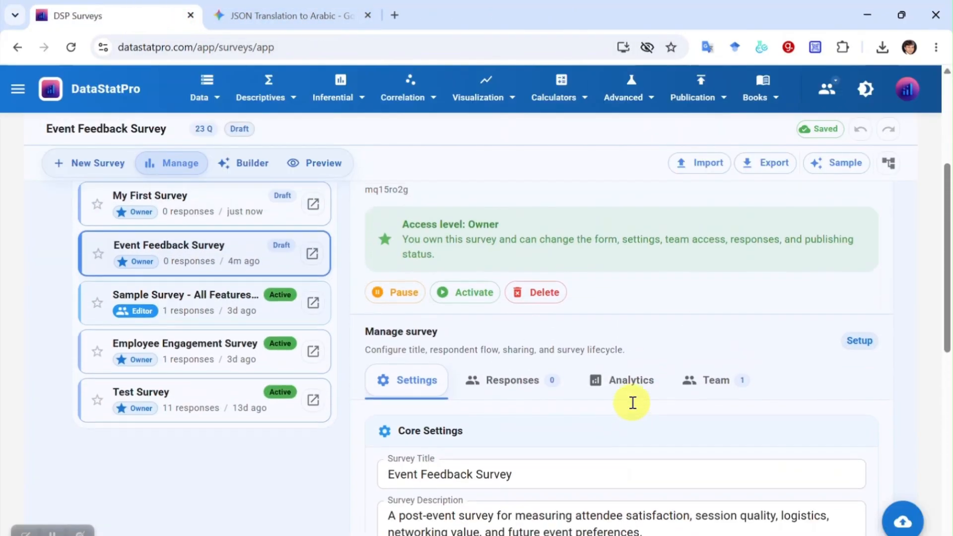
pyautogui.click(470, 295)
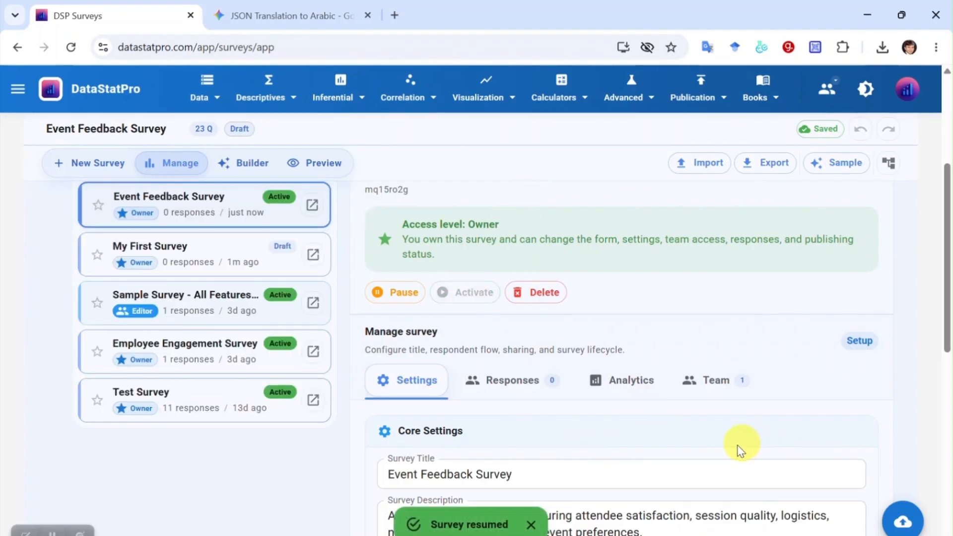
# - Set the public display mode to All at Once, save the settings, and open the public survey link
pyautogui.scroll(-2, 475, 526)
pyautogui.scroll(-8, 616, 408)
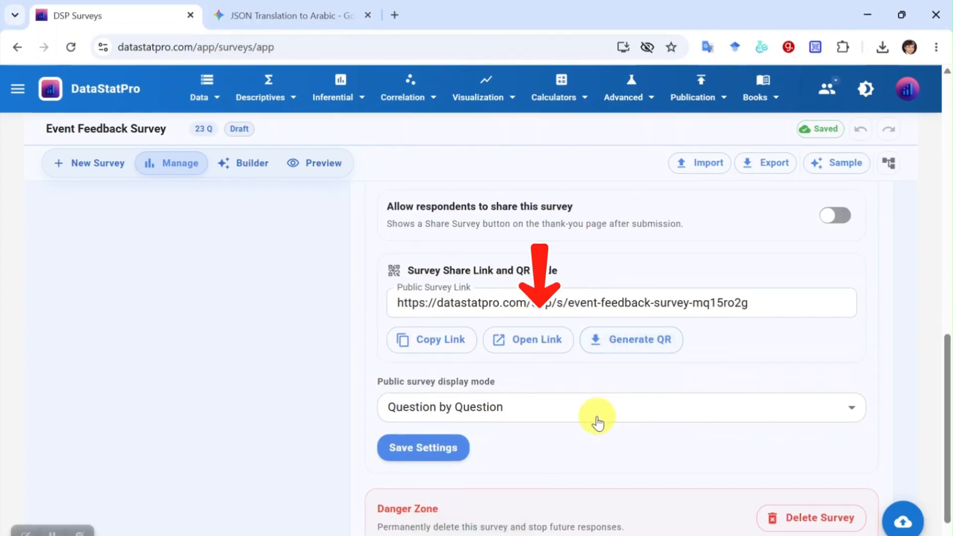
pyautogui.click(496, 416)
pyautogui.click(489, 495)
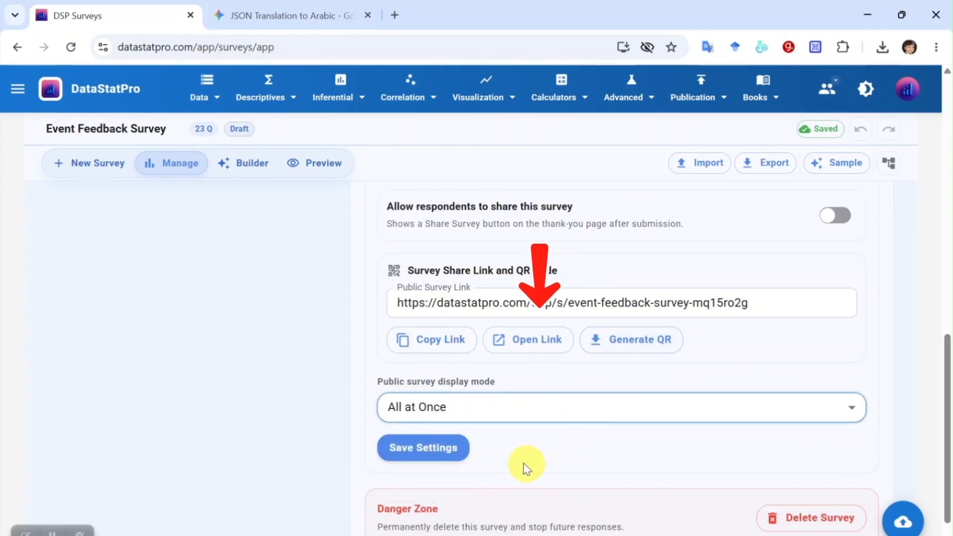
pyautogui.click(435, 450)
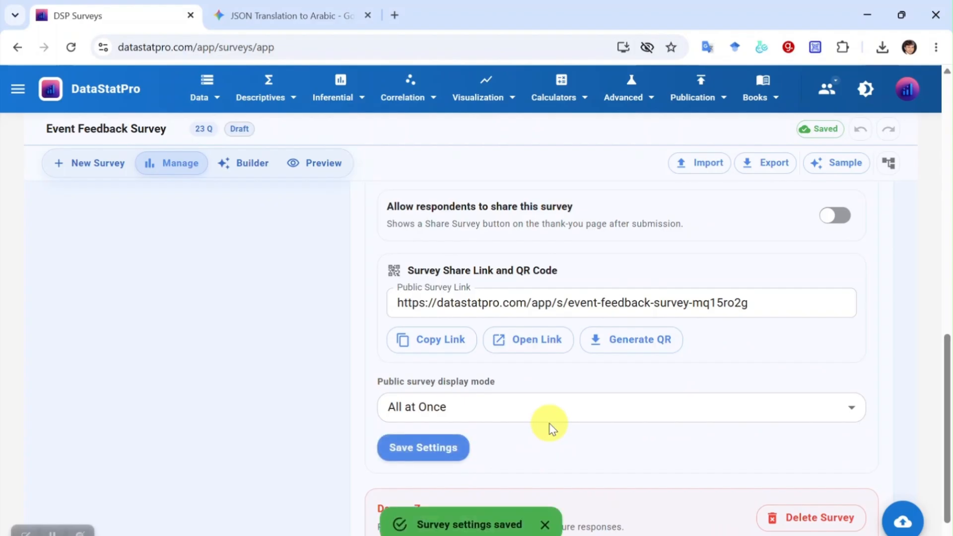
pyautogui.click(529, 343)
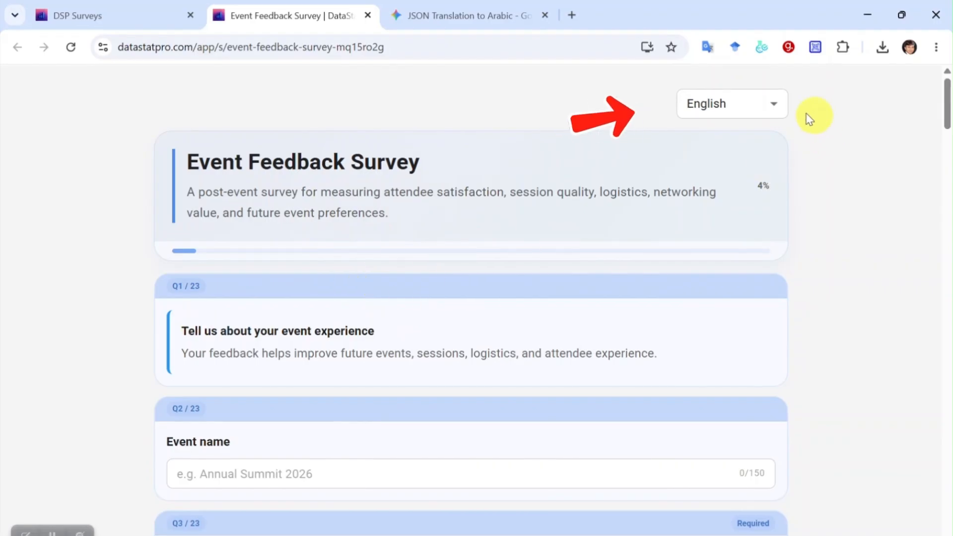
# - Switch the public survey to Arabic, then back to English
pyautogui.click(763, 105)
pyautogui.click(750, 165)
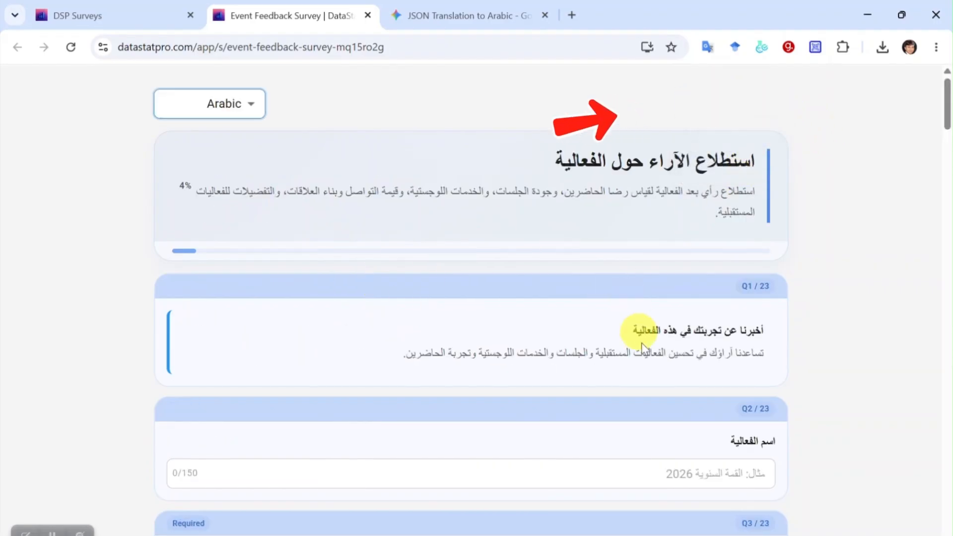
pyautogui.scroll(-6, 644, 351)
pyautogui.scroll(6, 649, 347)
pyautogui.click(234, 145)
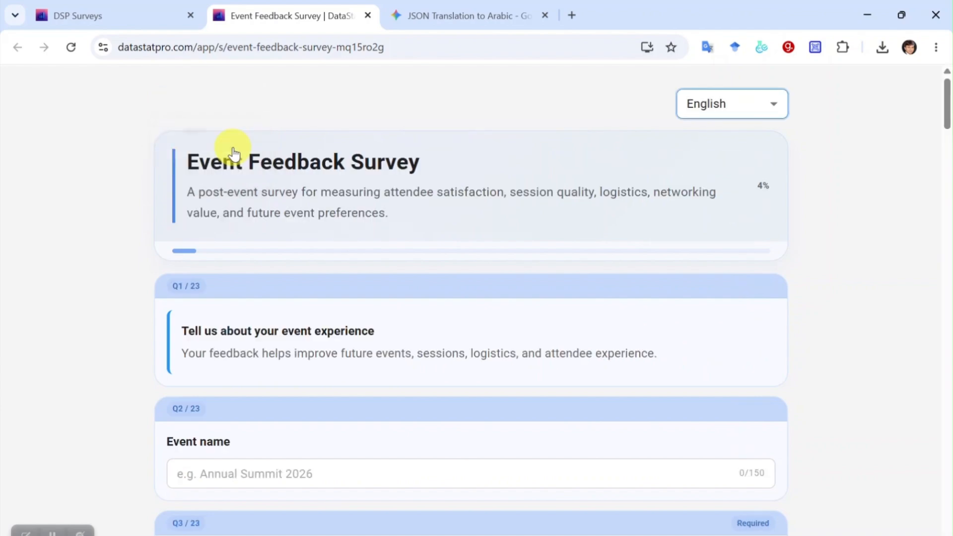
pyautogui.scroll(-3, 265, 185)
# - Enter event name 'Cong6', choose speaker/presenter role and virtual attendance
pyautogui.click(304, 249)
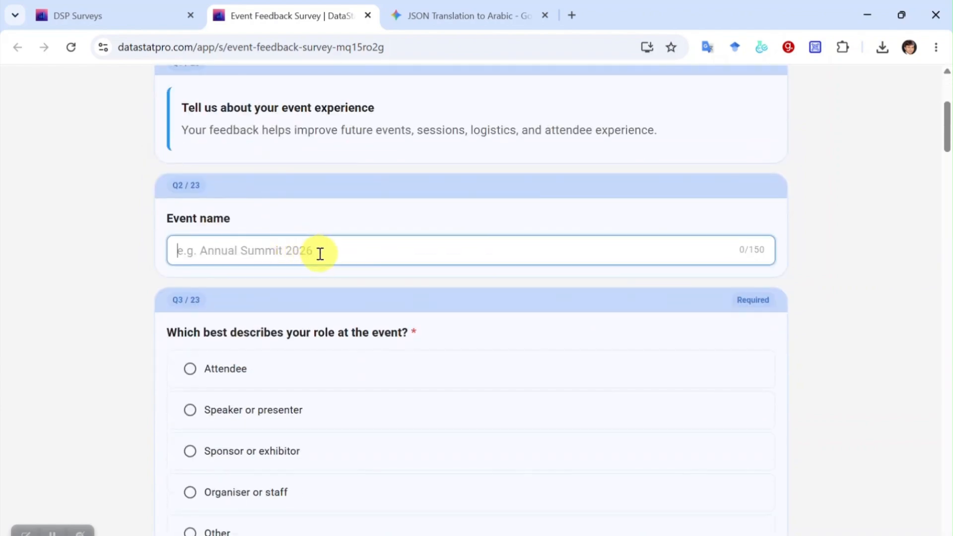
pyautogui.write('Cong6')
pyautogui.scroll(-3, 268, 228)
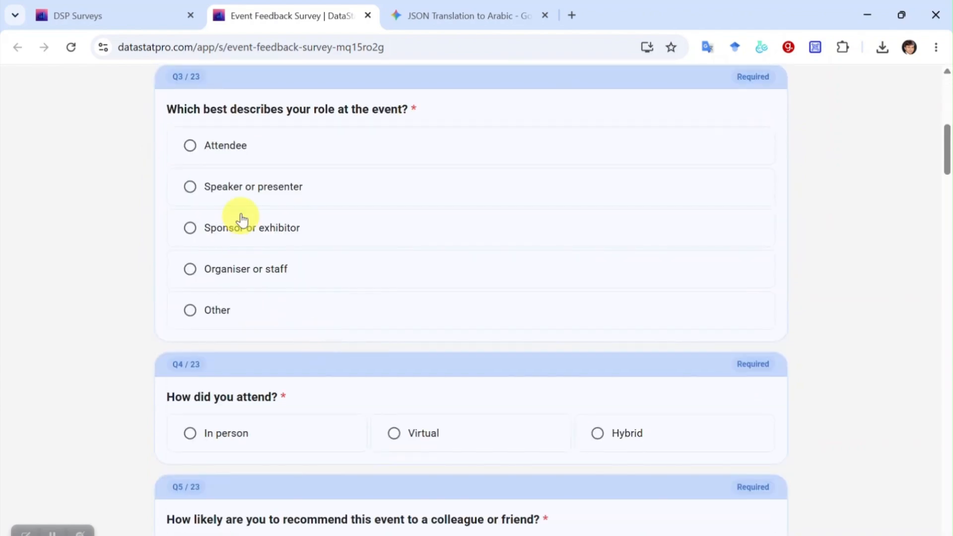
pyautogui.click(240, 198)
pyautogui.scroll(-3, 308, 213)
pyautogui.click(400, 220)
pyautogui.scroll(-2, 403, 214)
# - Give recommendation score 7 and four stars, answer expectations, and set event value to the middle
pyautogui.click(410, 183)
pyautogui.click(241, 343)
pyautogui.click(245, 343)
pyautogui.scroll(-4, 245, 345)
pyautogui.click(471, 281)
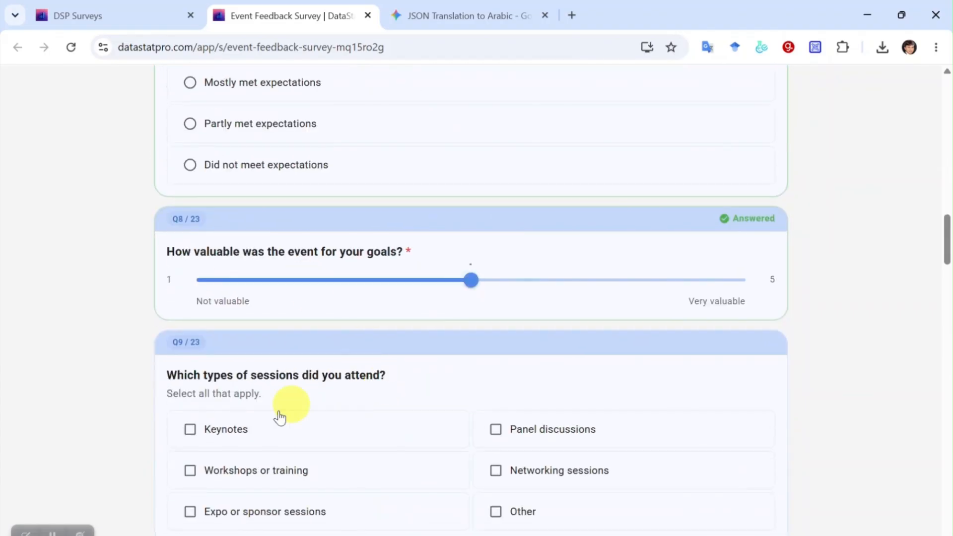
# - Tick Keynotes and Networking sessions, rate topic relevance Poor, and rate the other Q10 content rows
pyautogui.click(268, 428)
pyautogui.click(541, 472)
pyautogui.scroll(-3, 539, 474)
pyautogui.scroll(-2, 421, 462)
pyautogui.click(392, 281)
pyautogui.click(648, 377)
pyautogui.click(732, 408)
pyautogui.click(732, 439)
pyautogui.scroll(-6, 666, 459)
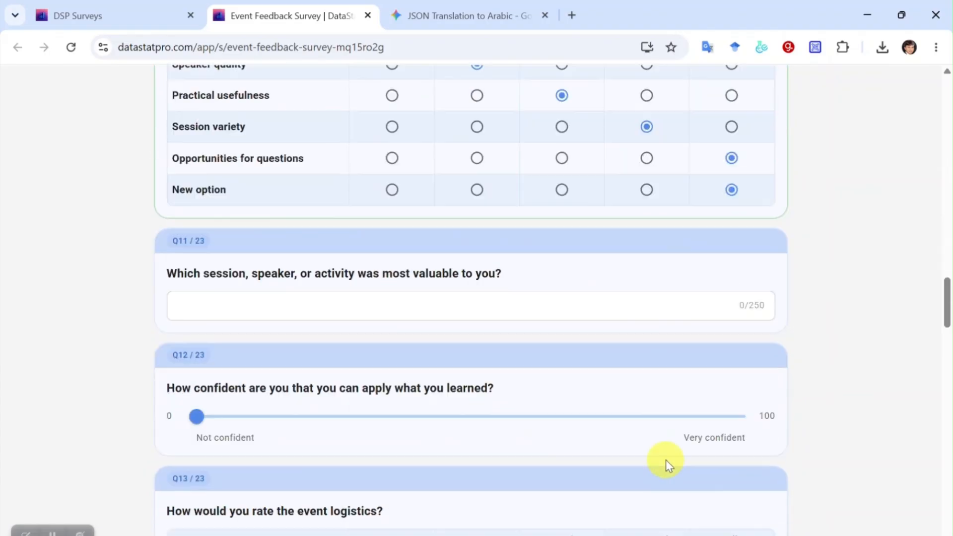
# - Answer most valuable session 'sdfsdfsdfds', set confidence to the middle, and rate the remaining logistics rows
pyautogui.click(384, 257)
pyautogui.write('sdfsdfsdfds')
pyautogui.click(467, 368)
pyautogui.scroll(-4, 440, 310)
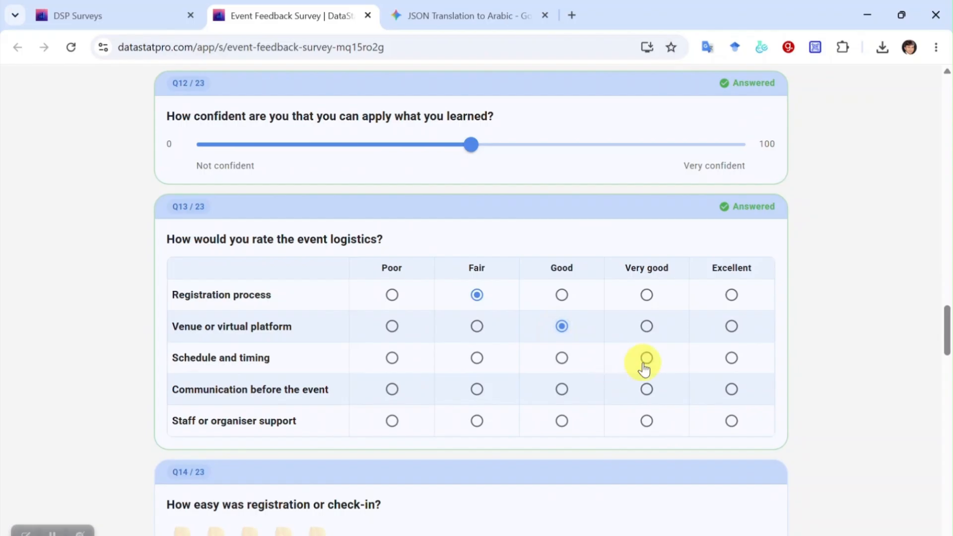
pyautogui.click(732, 392)
pyautogui.click(732, 420)
pyautogui.scroll(-8, 612, 433)
# - Answer the event was too long, accessibility mostly met, and move Speakers and Logistics up the improvement ranking
pyautogui.click(229, 180)
pyautogui.scroll(-1, 224, 248)
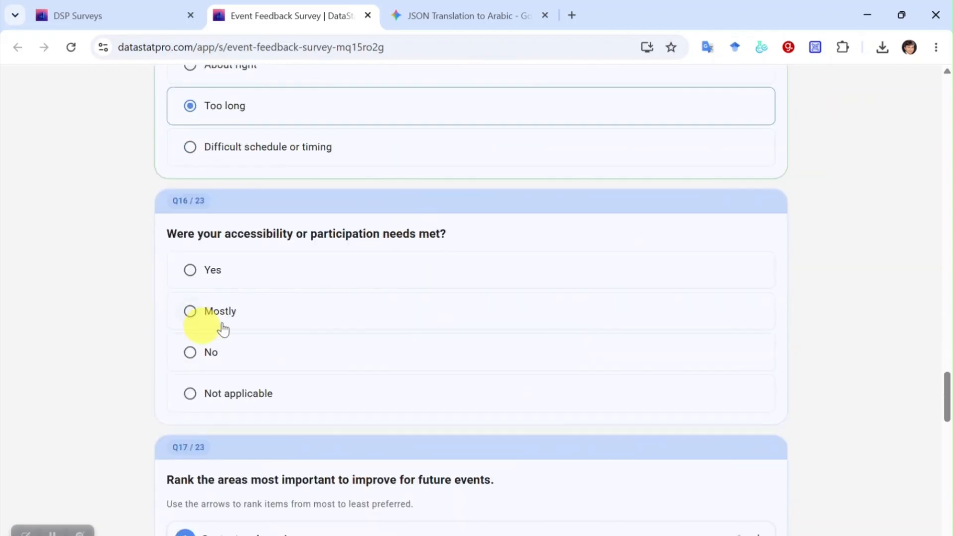
pyautogui.click(220, 317)
pyautogui.scroll(-4, 447, 321)
pyautogui.click(740, 283)
pyautogui.click(740, 366)
pyautogui.scroll(-3, 696, 390)
pyautogui.click(541, 342)
# - Pick Case studies, Hands-on workshops and Industry trends as future topics, and in-person as preferred format
pyautogui.click(472, 412)
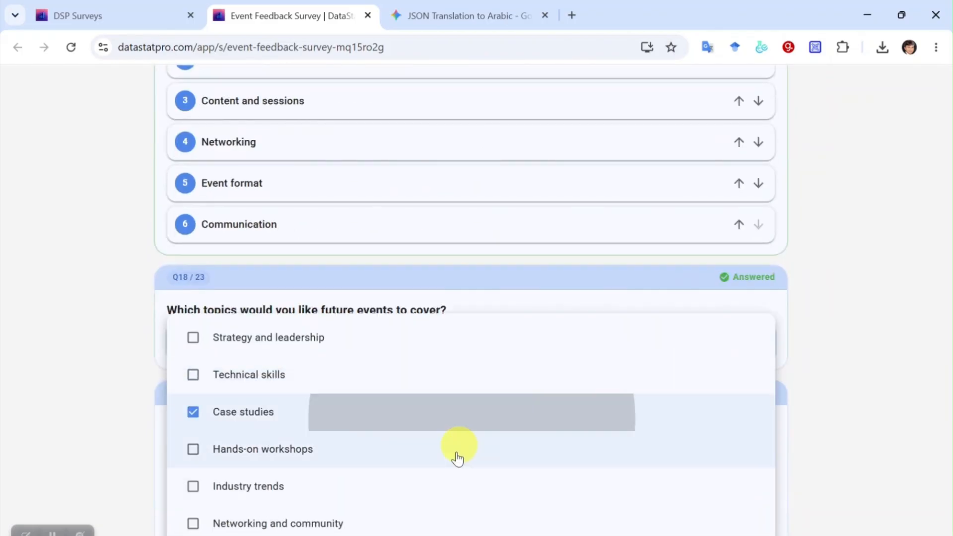
pyautogui.click(458, 451)
pyautogui.click(457, 486)
pyautogui.click(807, 448)
pyautogui.scroll(-3, 807, 448)
pyautogui.click(225, 232)
pyautogui.scroll(-4, 441, 379)
# - Write organiser comments 'adfsdafsdafsdaf', decline feedback contact, and fill in the follow-up e-mail
pyautogui.click(558, 318)
pyautogui.write('adfsdafsdafsdaf')
pyautogui.scroll(-3, 528, 342)
pyautogui.click(505, 281)
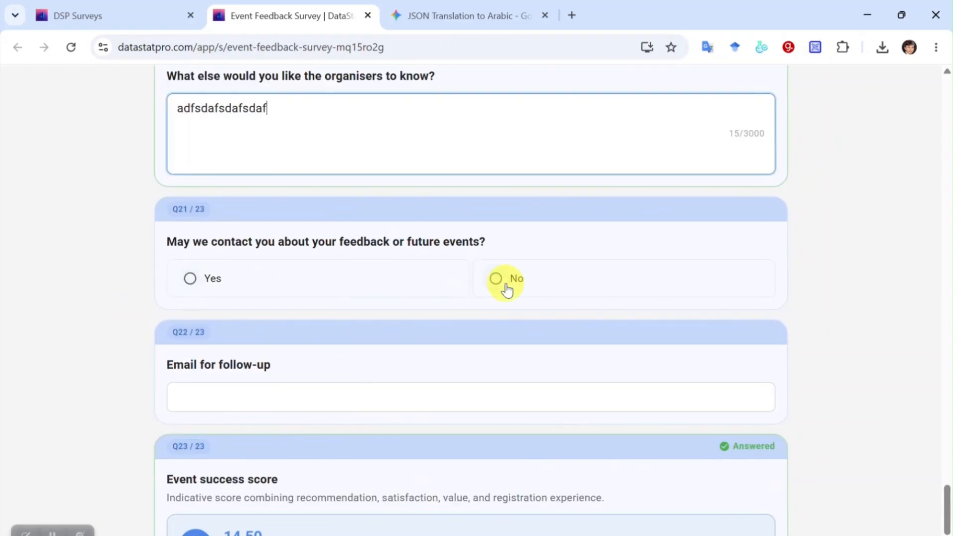
pyautogui.click(319, 289)
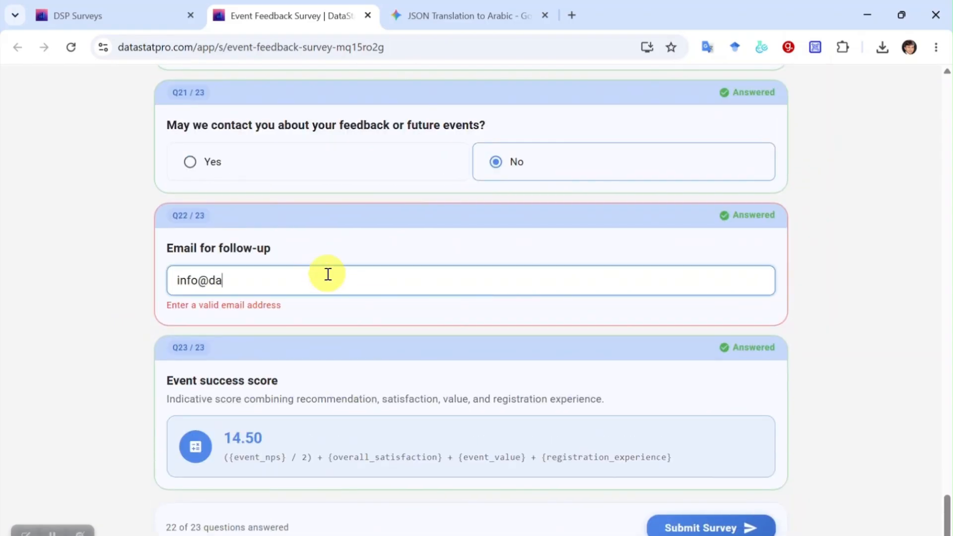
# - Review the Event success score formula and submit the completed response
pyautogui.tripleClick(202, 365)
pyautogui.moveTo(229, 440); pyautogui.dragTo(286, 440)
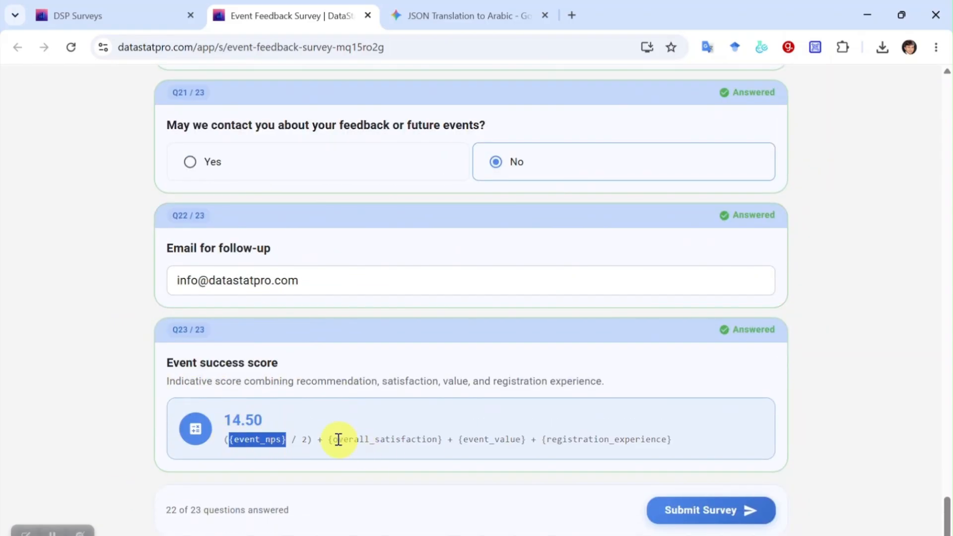
pyautogui.moveTo(556, 440); pyautogui.dragTo(646, 440)
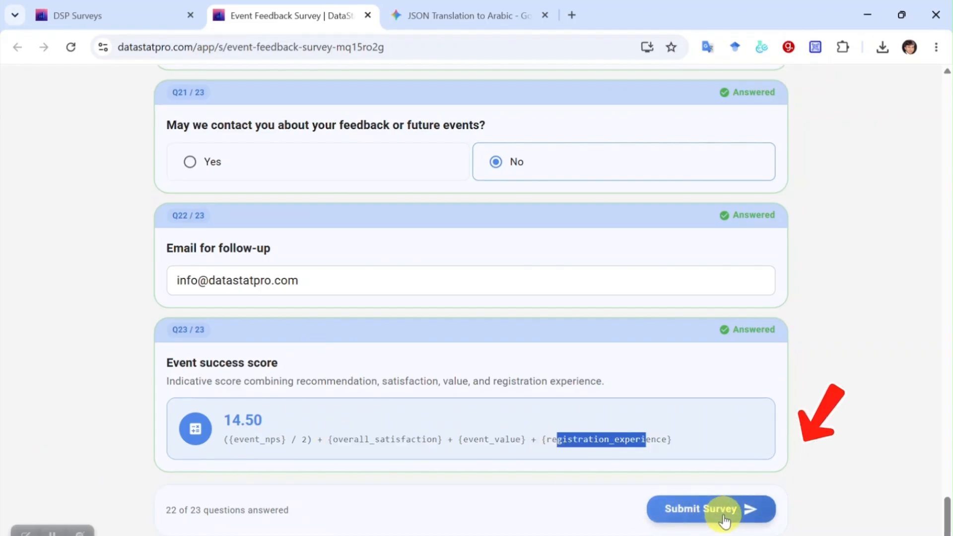
pyautogui.click(716, 516)
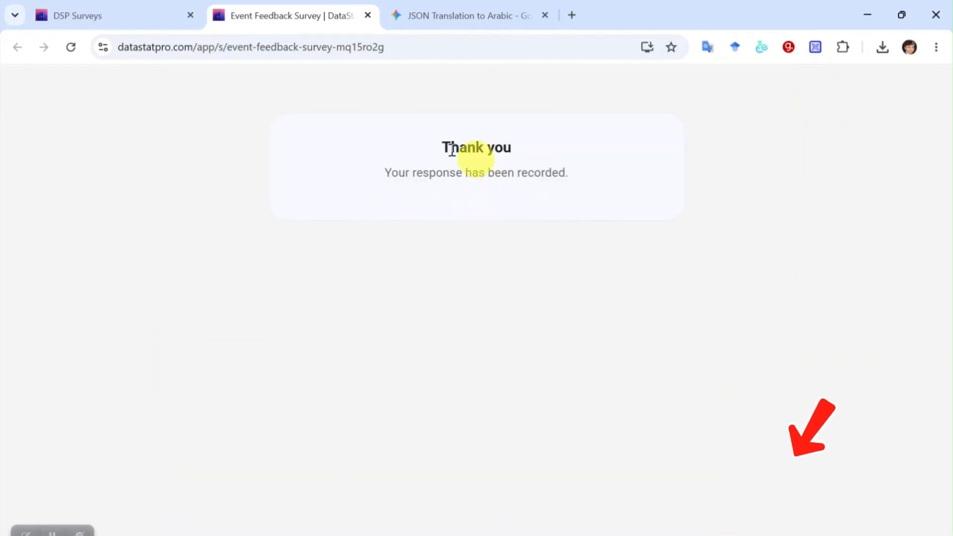
# - Return to the survey management page and show the collected responses
pyautogui.click(115, 23)
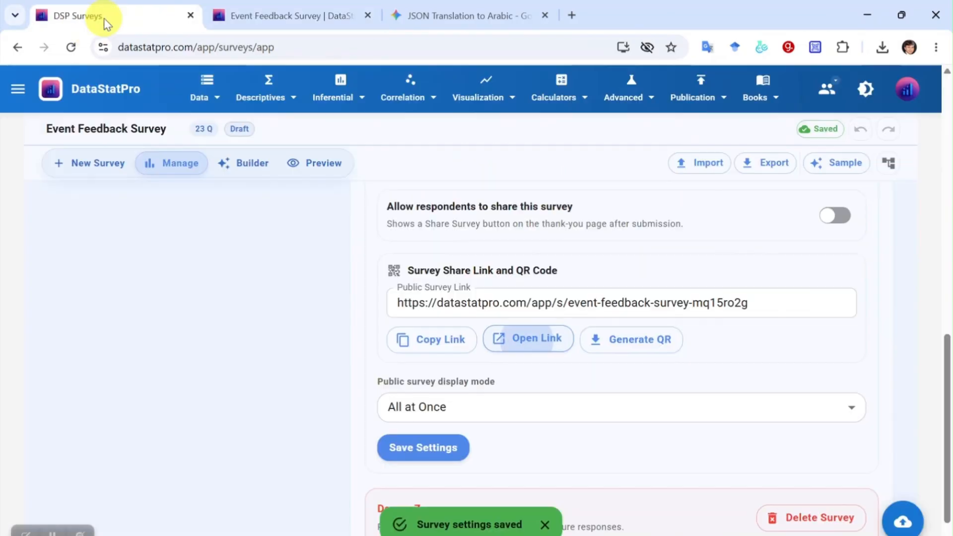
pyautogui.scroll(6, 509, 275)
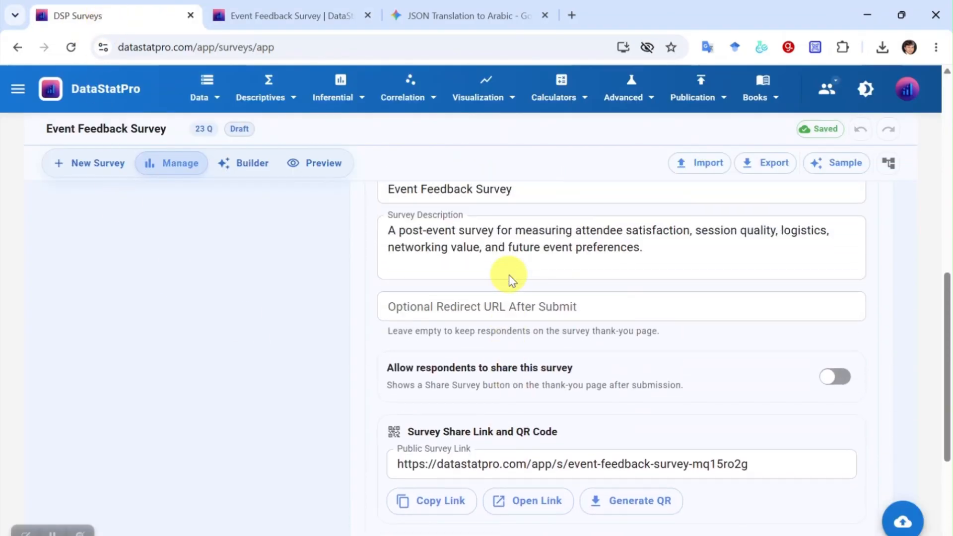
pyautogui.click(502, 213)
pyautogui.scroll(-2, 539, 422)
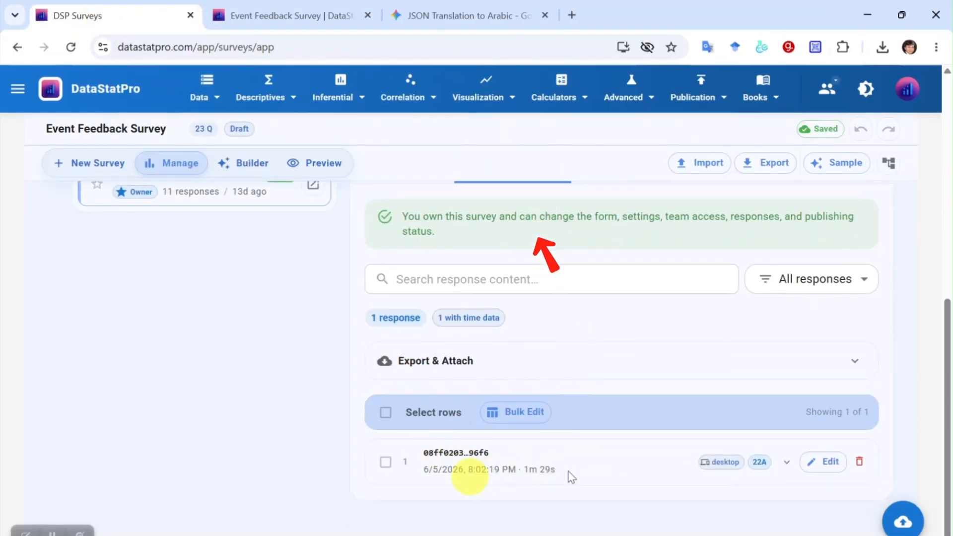
pyautogui.click(827, 465)
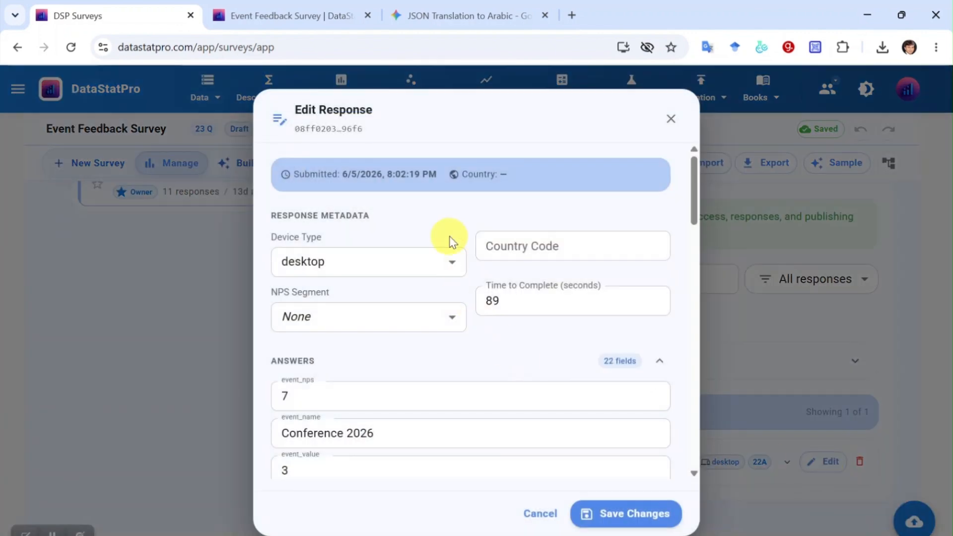
pyautogui.scroll(-15, 449, 242)
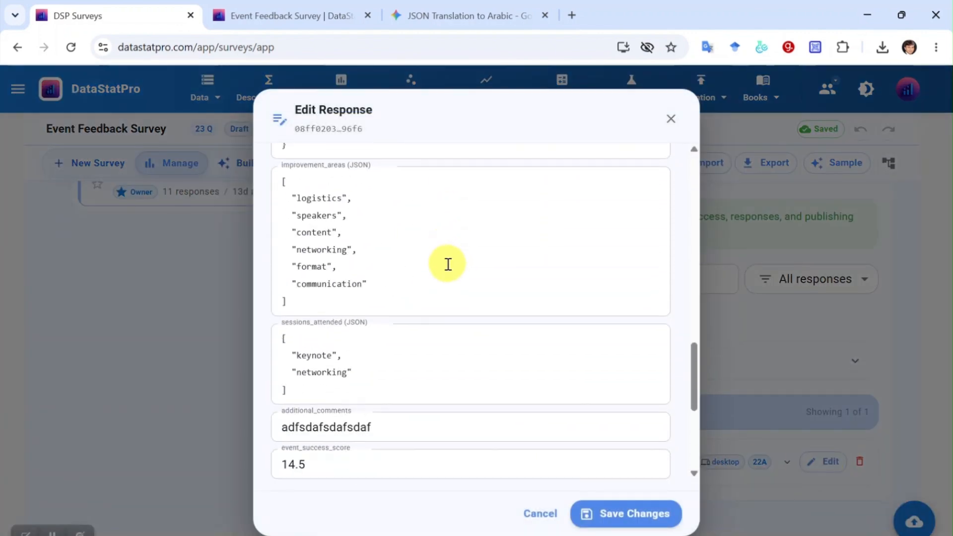
pyautogui.scroll(-5, 448, 264)
pyautogui.scroll(15, 442, 306)
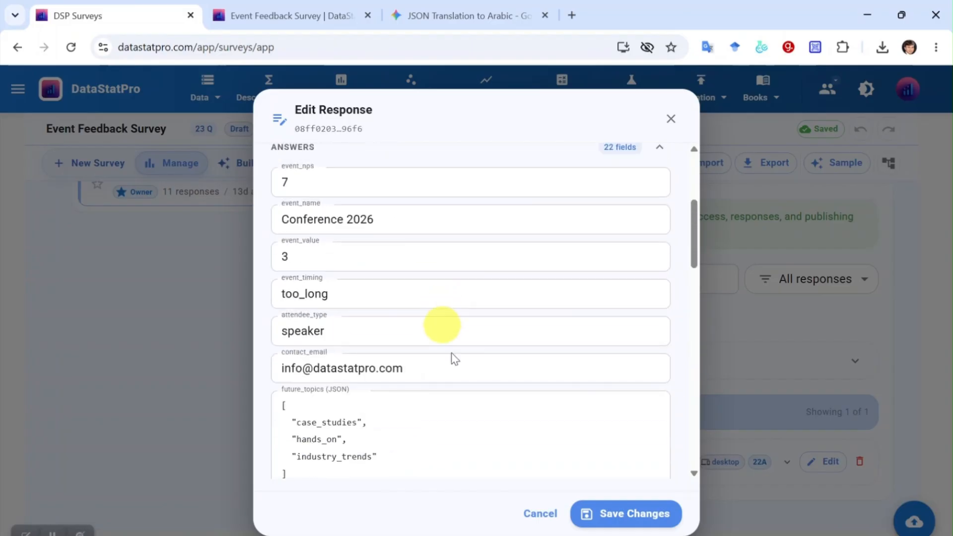
pyautogui.scroll(5, 511, 339)
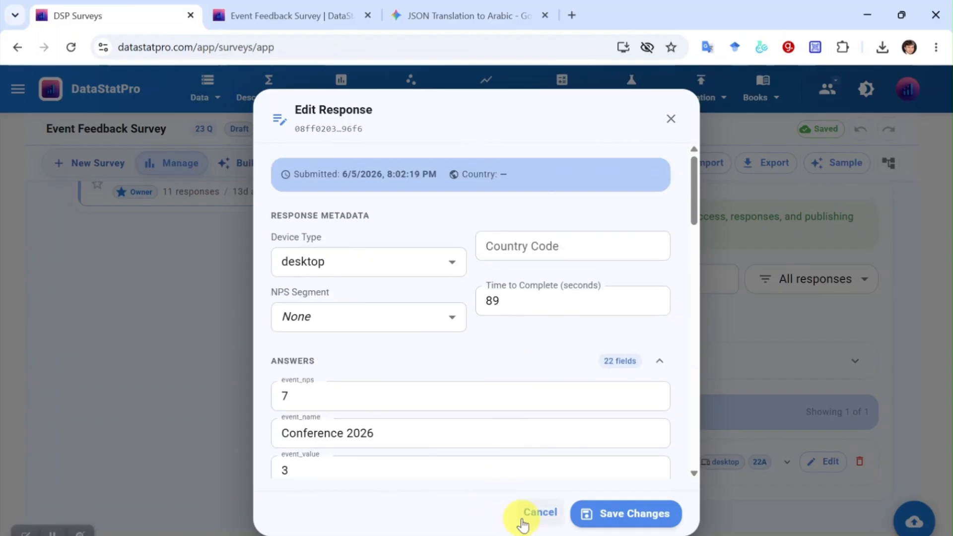
pyautogui.click(539, 513)
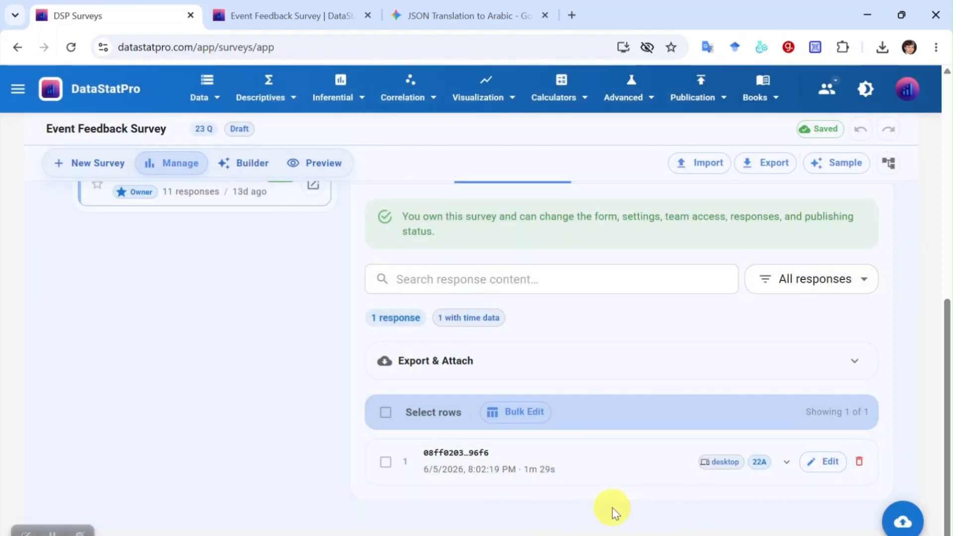
pyautogui.click(517, 413)
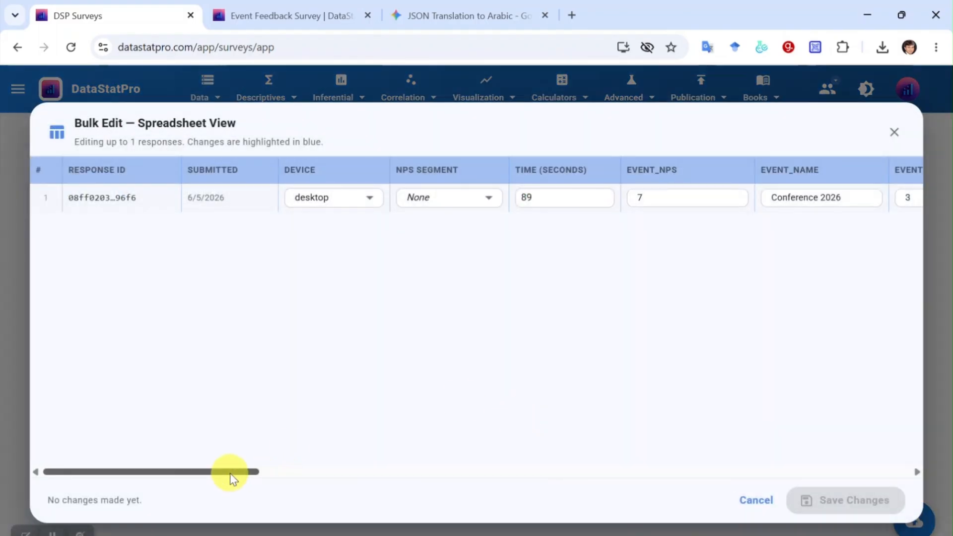
pyautogui.moveTo(230, 475); pyautogui.dragTo(757, 224)
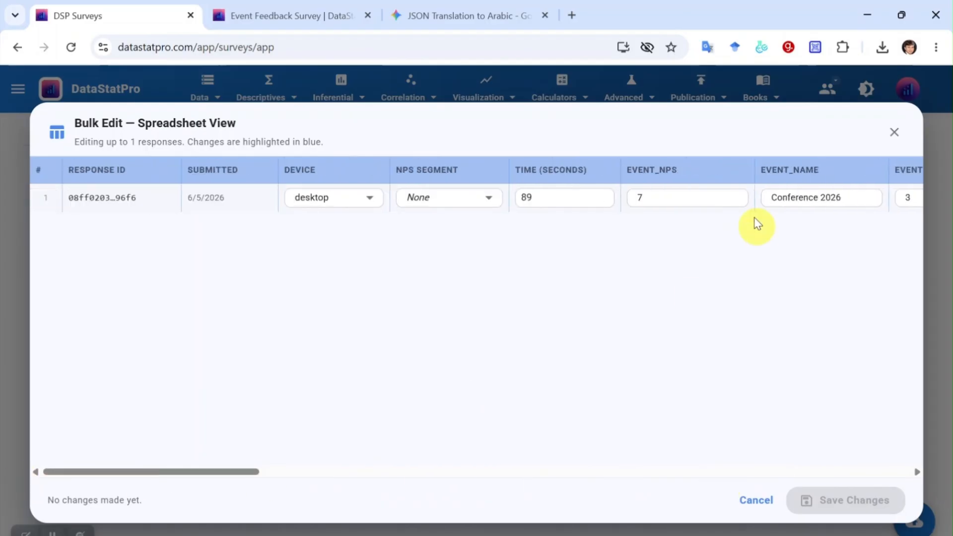
pyautogui.click(899, 133)
pyautogui.scroll(4, 740, 324)
pyautogui.scroll(-1, 587, 403)
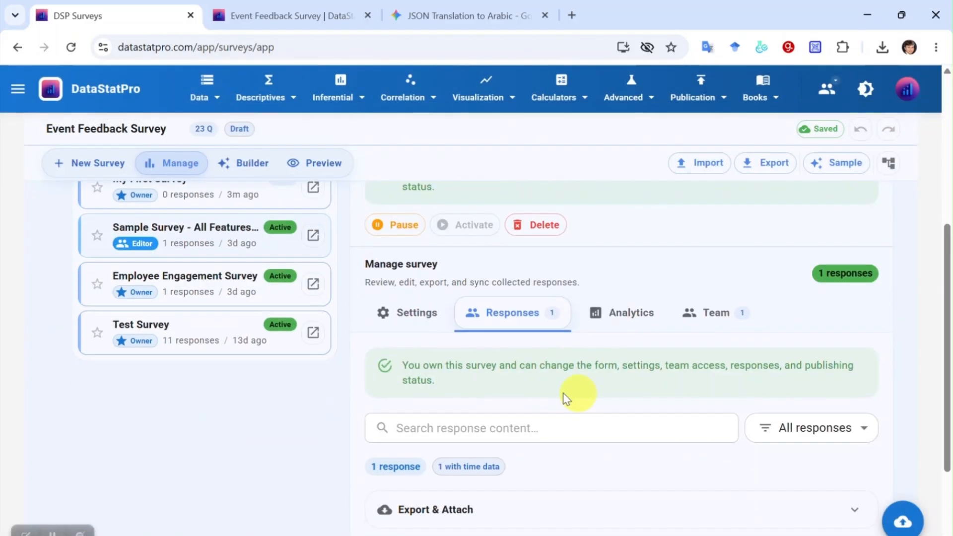
# - Open the survey's public page from its settings in a new tab and switch it to Arabic
pyautogui.click(421, 323)
pyautogui.scroll(-5, 586, 398)
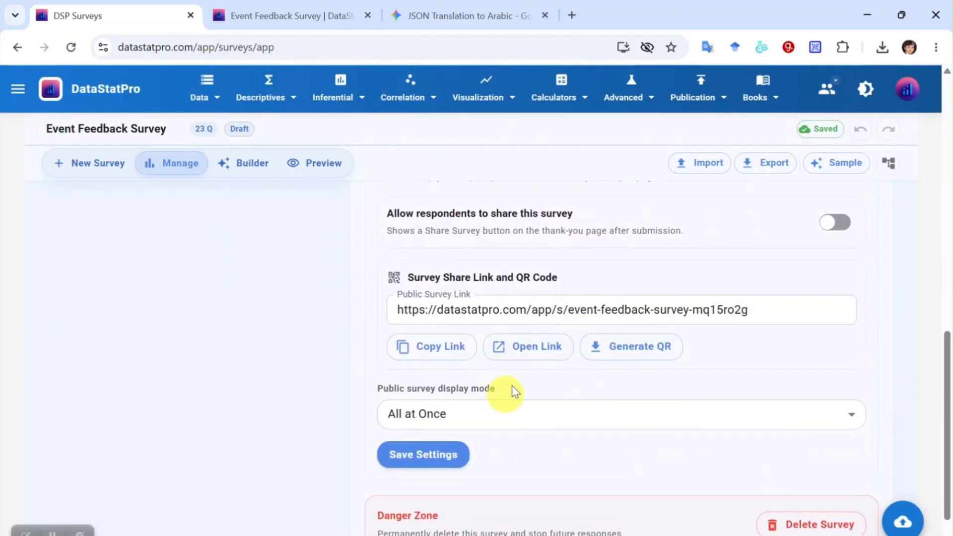
pyautogui.scroll(-1, 594, 391)
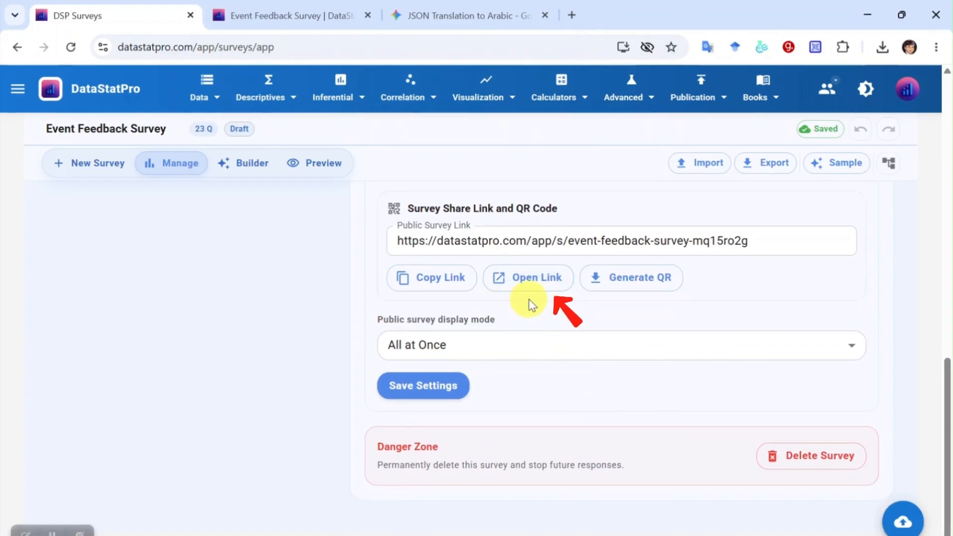
pyautogui.click(534, 287)
pyautogui.click(732, 103)
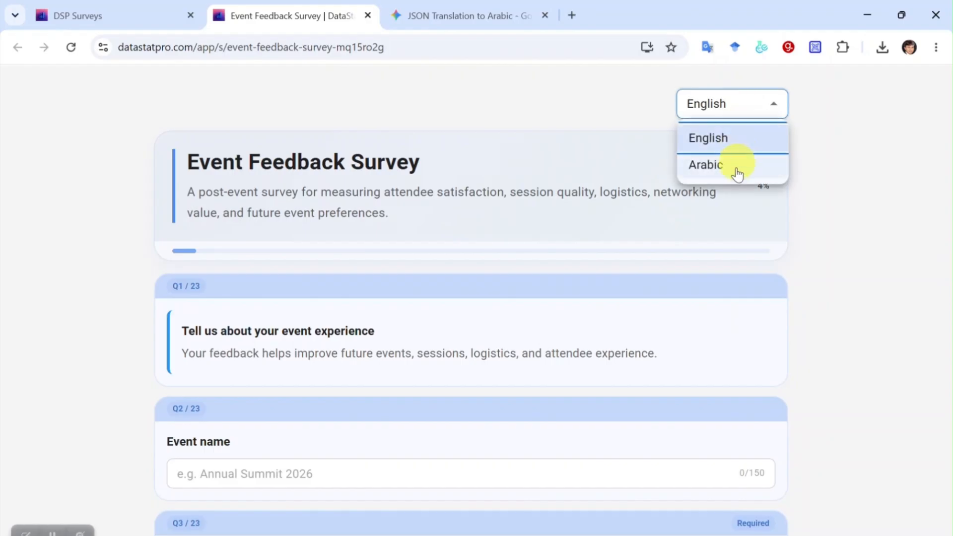
pyautogui.click(737, 164)
# - Enter event name 'safdsf', choose virtual attendance, and give a recommendation score of 7
pyautogui.scroll(-3, 371, 300)
pyautogui.click(405, 251)
pyautogui.write('safdsf')
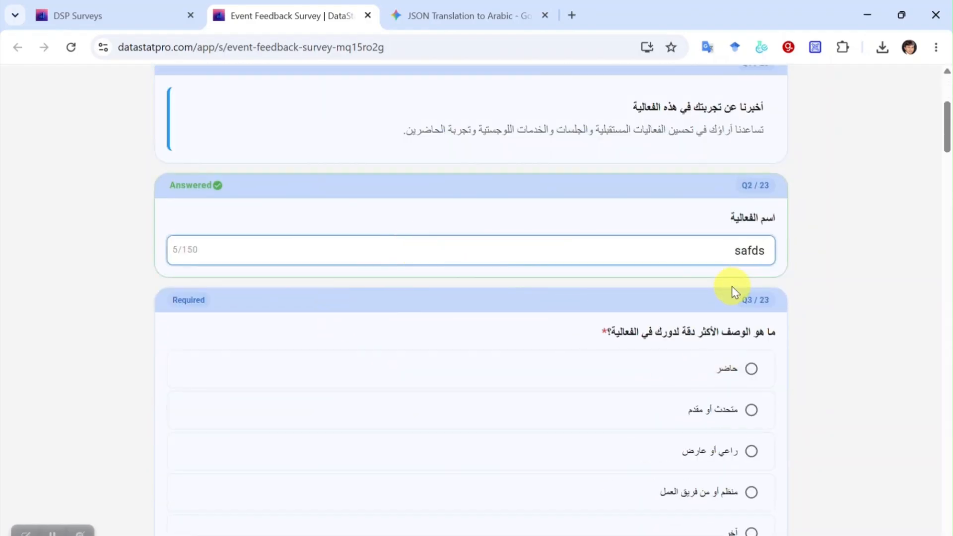
pyautogui.scroll(-7, 745, 358)
pyautogui.click(547, 283)
pyautogui.scroll(-3, 596, 303)
pyautogui.click(530, 253)
pyautogui.scroll(-3, 635, 323)
# - Give four stars, choose the third expectations option, set event value, and tick two session types
pyautogui.click(704, 340)
pyautogui.scroll(-4, 745, 358)
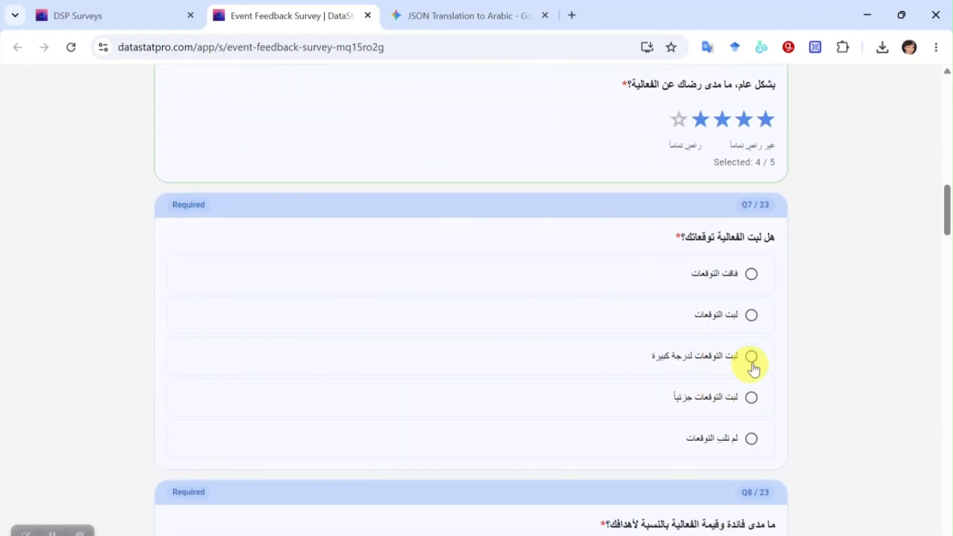
pyautogui.click(752, 357)
pyautogui.scroll(-3, 596, 358)
pyautogui.click(483, 330)
pyautogui.scroll(-3, 527, 398)
pyautogui.click(749, 297)
pyautogui.click(443, 300)
pyautogui.scroll(-3, 443, 300)
# - Rate a Q10 content row, set confidence, rate registration very good, and swap the top two improvement rankings
pyautogui.click(465, 289)
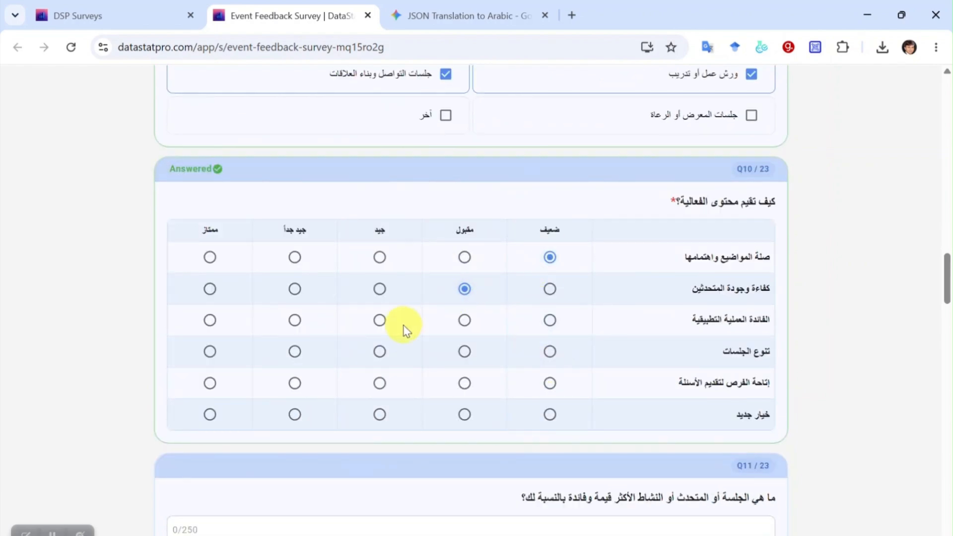
pyautogui.scroll(-4, 298, 407)
pyautogui.click(453, 343)
pyautogui.scroll(-3, 437, 338)
pyautogui.click(295, 270)
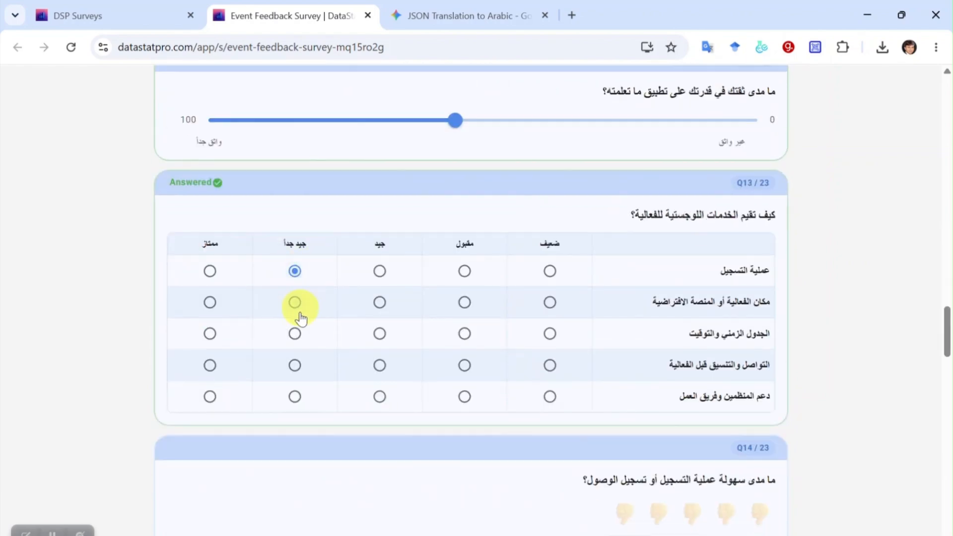
pyautogui.scroll(-5, 497, 328)
pyautogui.scroll(-3, 641, 293)
pyautogui.scroll(-3, 740, 241)
pyautogui.scroll(-6, 754, 228)
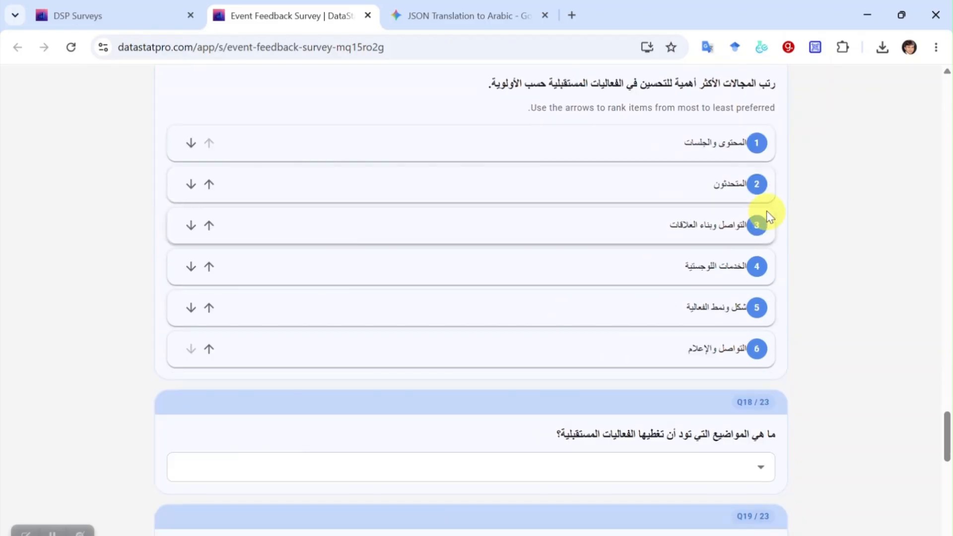
pyautogui.click(208, 185)
# - Tick three future topics, choose hybrid as preferred format, and decline feedback contact
pyautogui.scroll(-4, 223, 298)
pyautogui.click(343, 243)
pyautogui.click(343, 322)
pyautogui.click(341, 357)
pyautogui.click(338, 395)
pyautogui.click(124, 454)
pyautogui.scroll(-4, 236, 454)
pyautogui.click(348, 147)
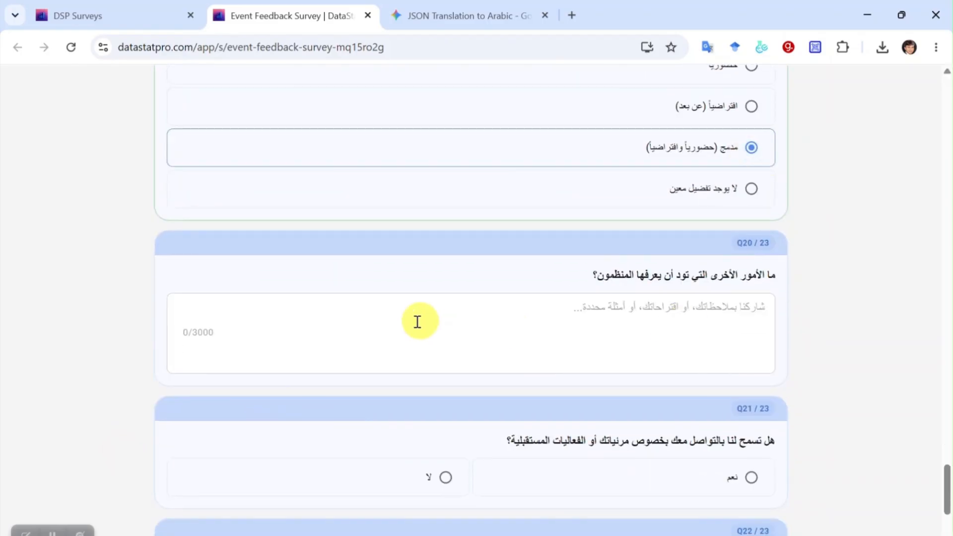
pyautogui.scroll(-5, 418, 321)
pyautogui.click(446, 329)
# - Submit the Arabic response and return to the survey management page
pyautogui.click(223, 511)
pyautogui.moveTo(447, 172); pyautogui.dragTo(561, 174)
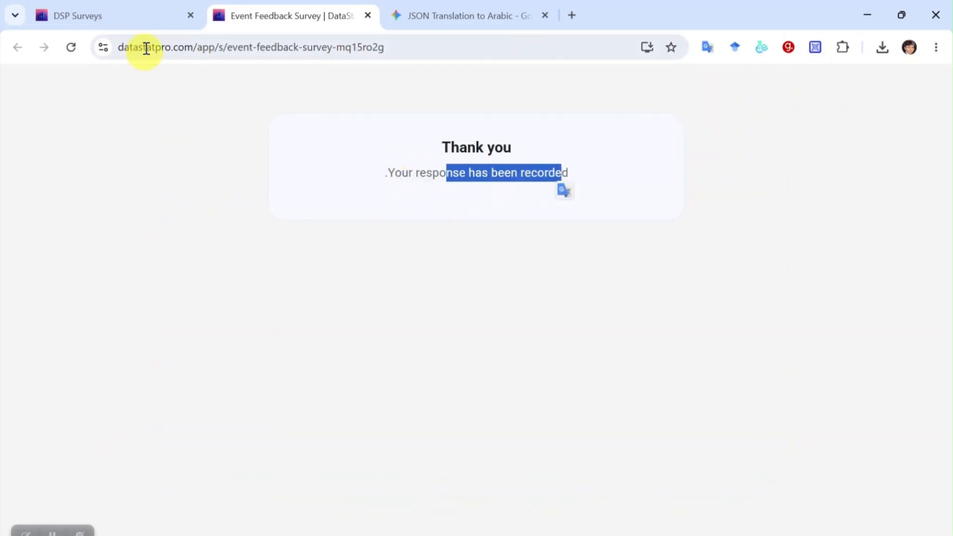
pyautogui.click(95, 16)
pyautogui.scroll(-1, 617, 411)
# - Show the two collected responses and briefly view them in the Bulk Edit spreadsheet
pyautogui.scroll(-4, 618, 409)
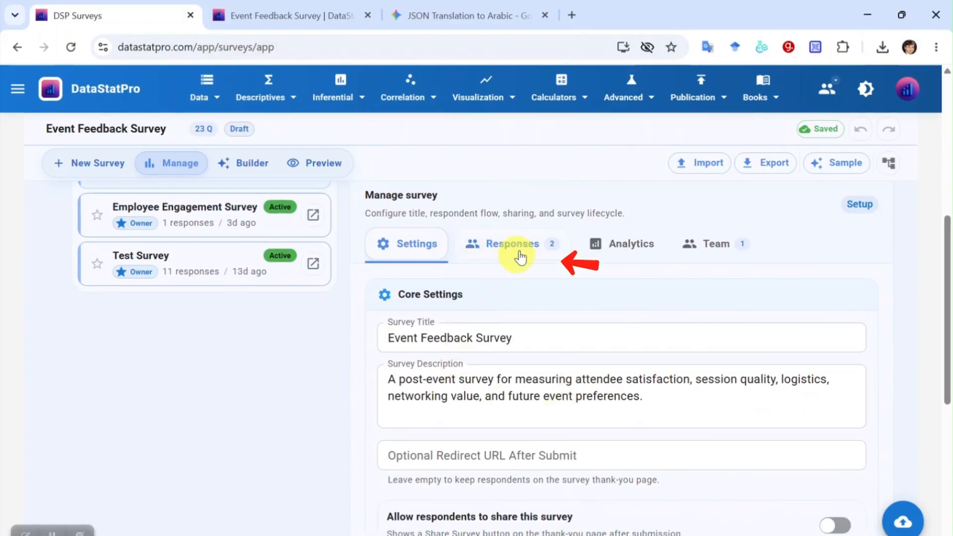
pyautogui.click(513, 253)
pyautogui.scroll(-3, 549, 336)
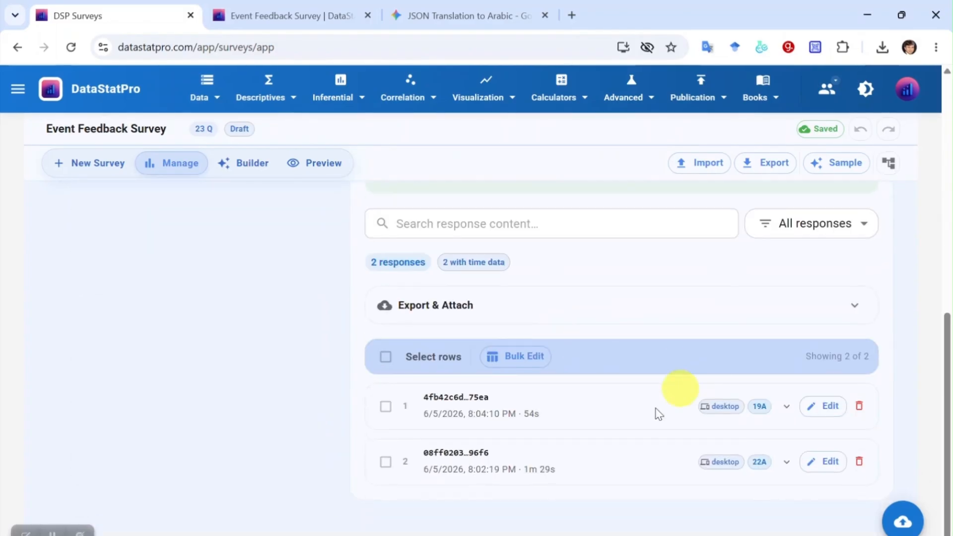
pyautogui.click(525, 367)
pyautogui.moveTo(197, 474); pyautogui.dragTo(892, 485)
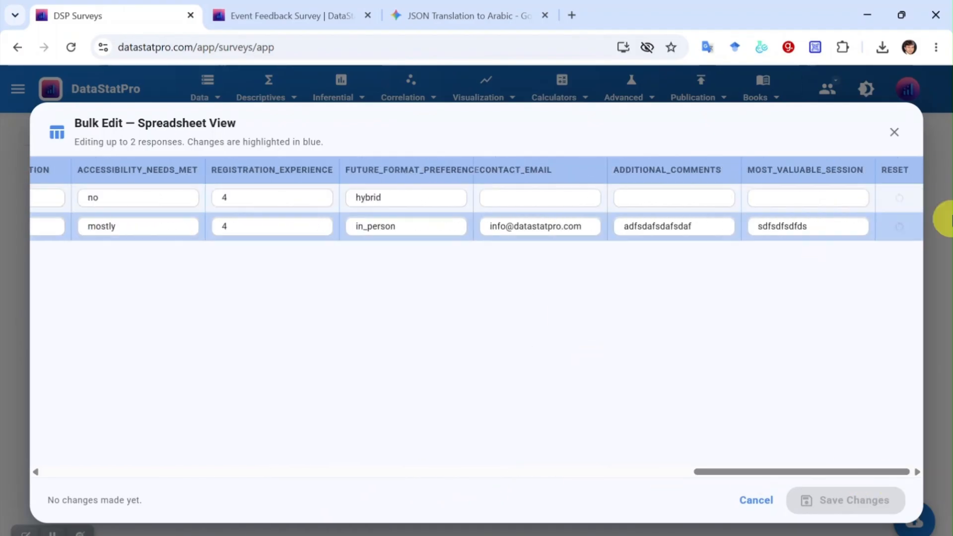
pyautogui.click(895, 132)
# - Check the response analytics charts, then go back to the responses list
pyautogui.scroll(-3, 432, 428)
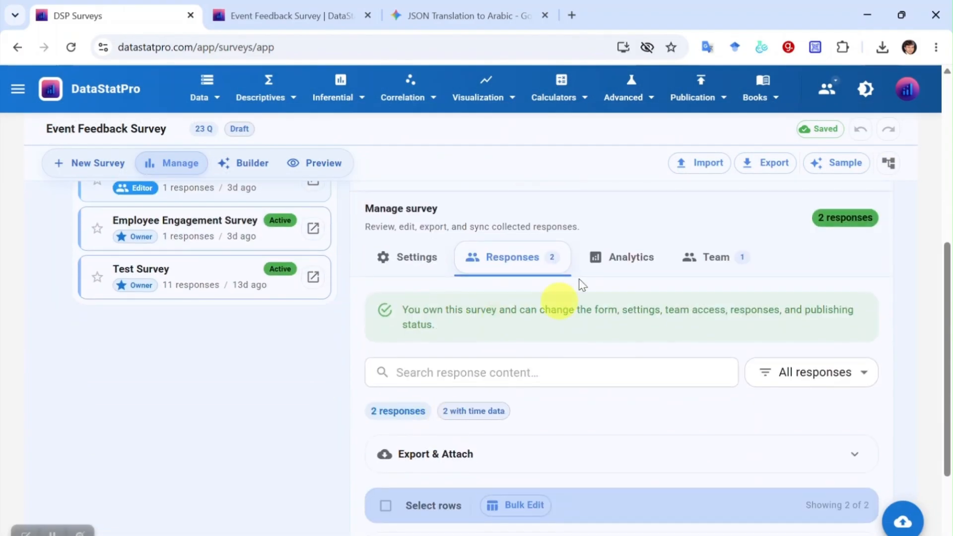
pyautogui.click(631, 259)
pyautogui.scroll(-20, 650, 343)
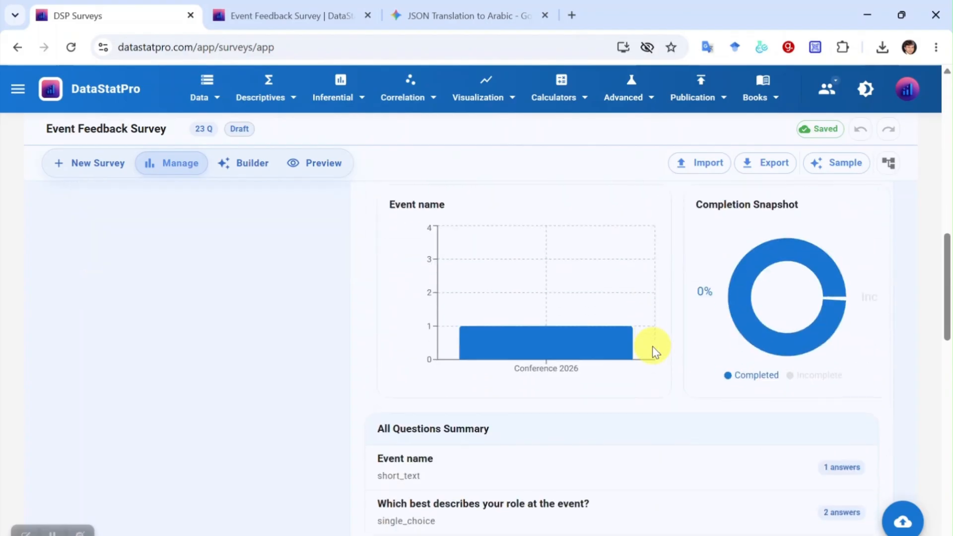
pyautogui.scroll(20, 648, 345)
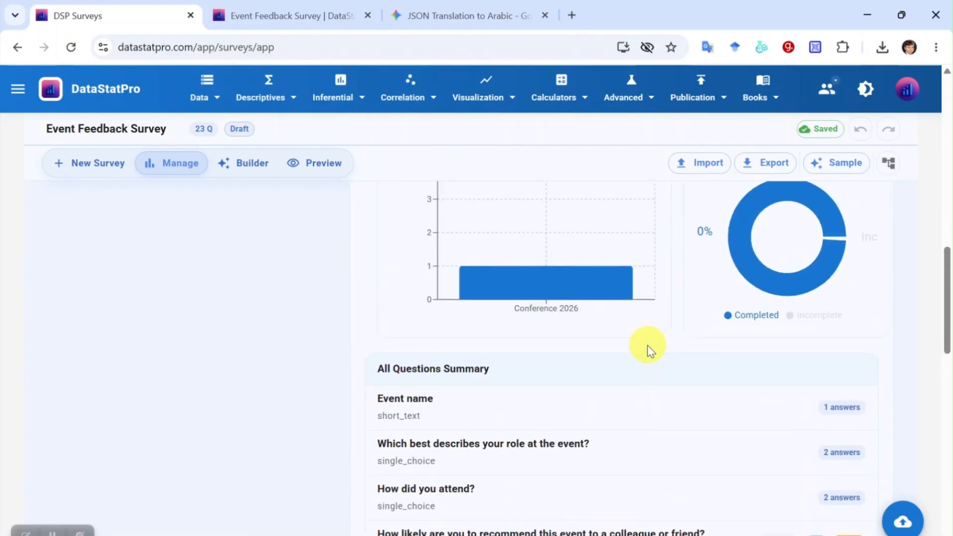
pyautogui.click(532, 419)
pyautogui.scroll(-3, 480, 373)
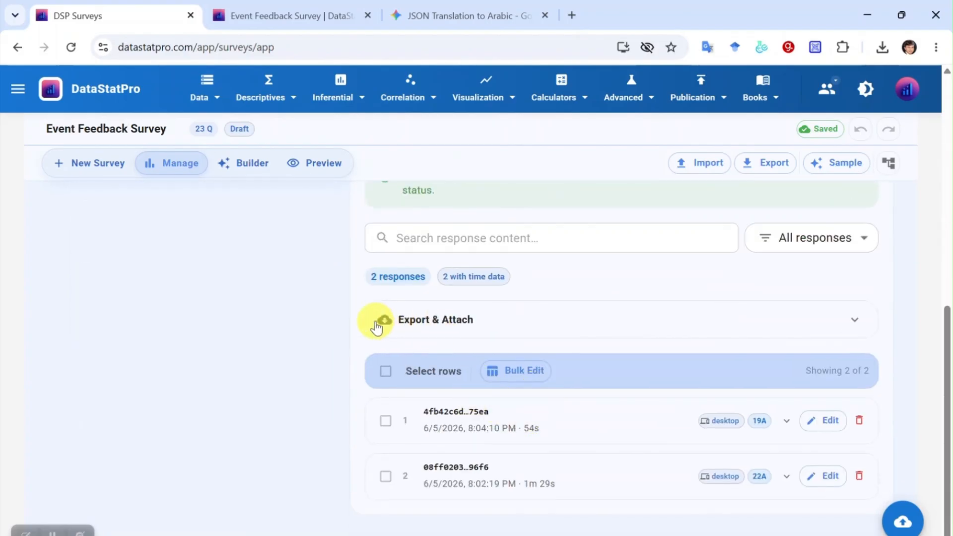
# - Export the responses as an XLSX workbook with Analysis-ready variables mode
pyautogui.click(407, 323)
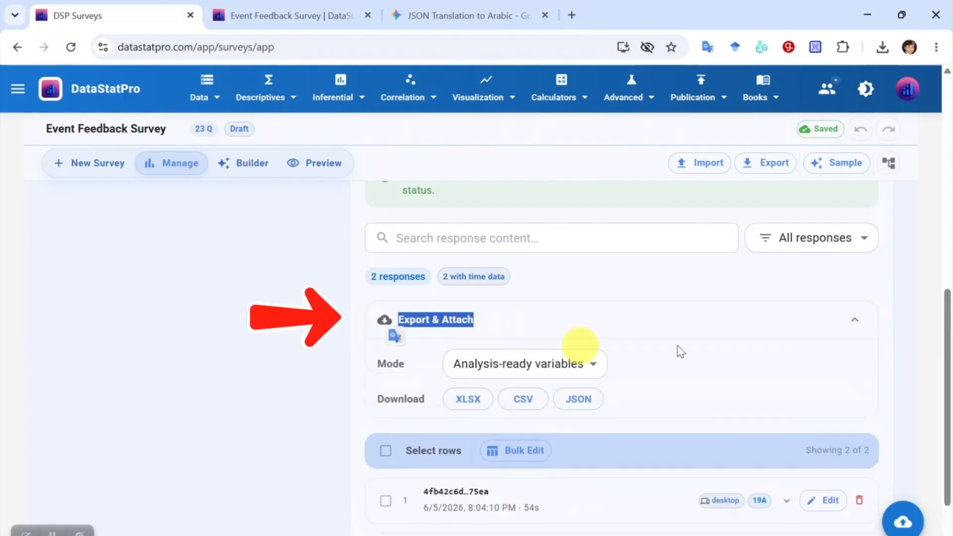
pyautogui.scroll(-2, 740, 366)
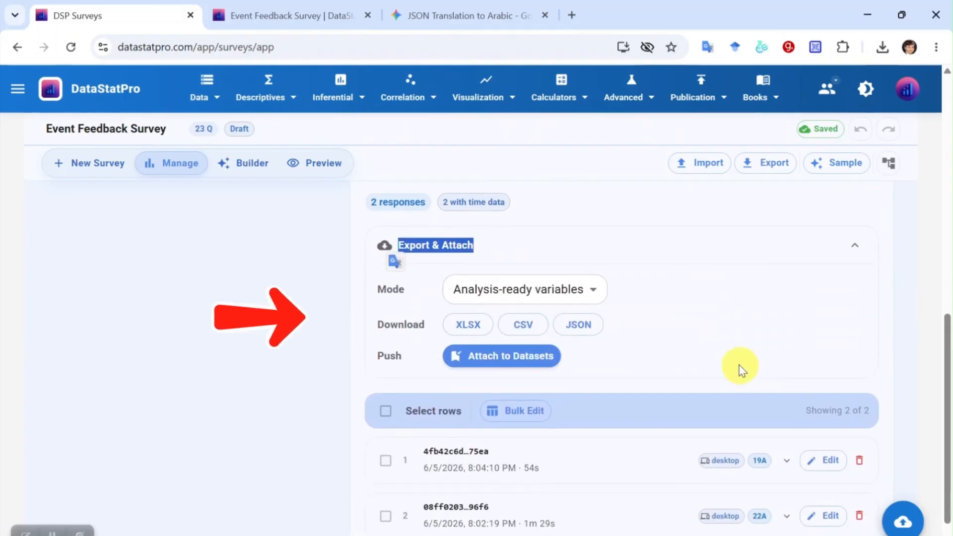
pyautogui.click(593, 290)
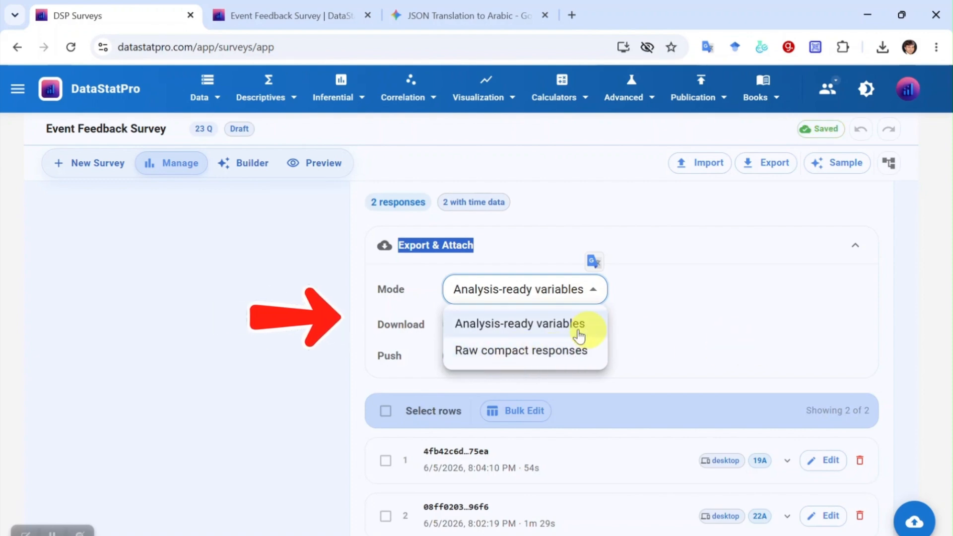
pyautogui.click(519, 331)
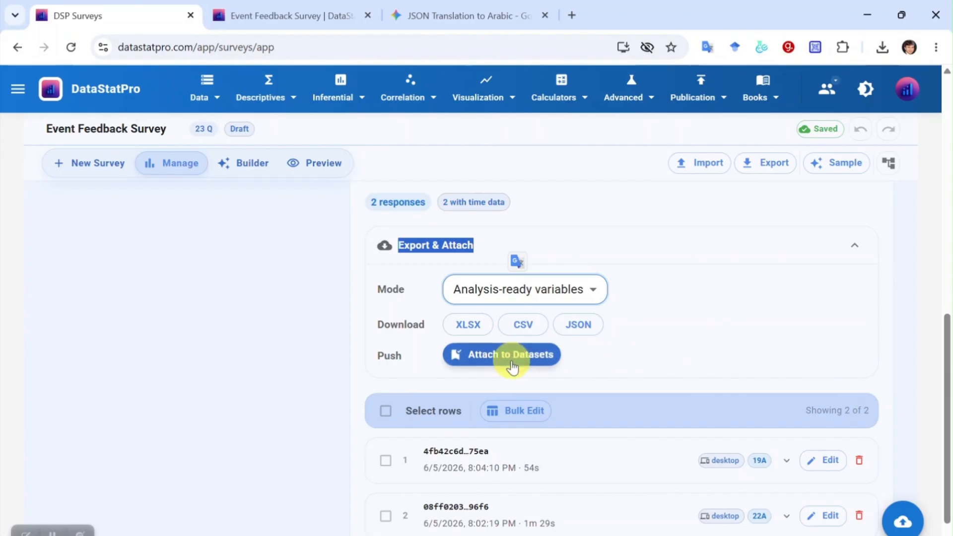
pyautogui.click(470, 326)
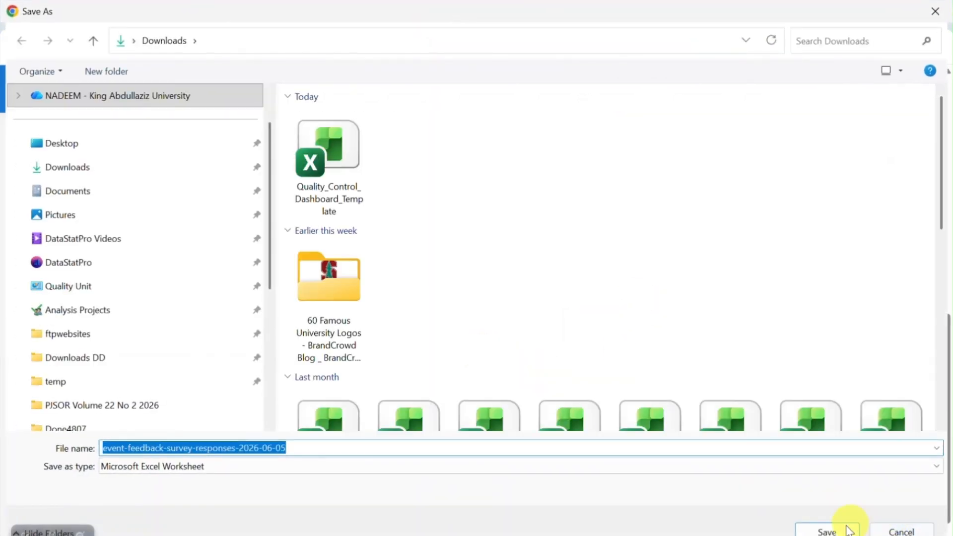
# - Save the workbook as event-feedback-survey-responses-2026-06-05 in Downloads
pyautogui.click(827, 531)
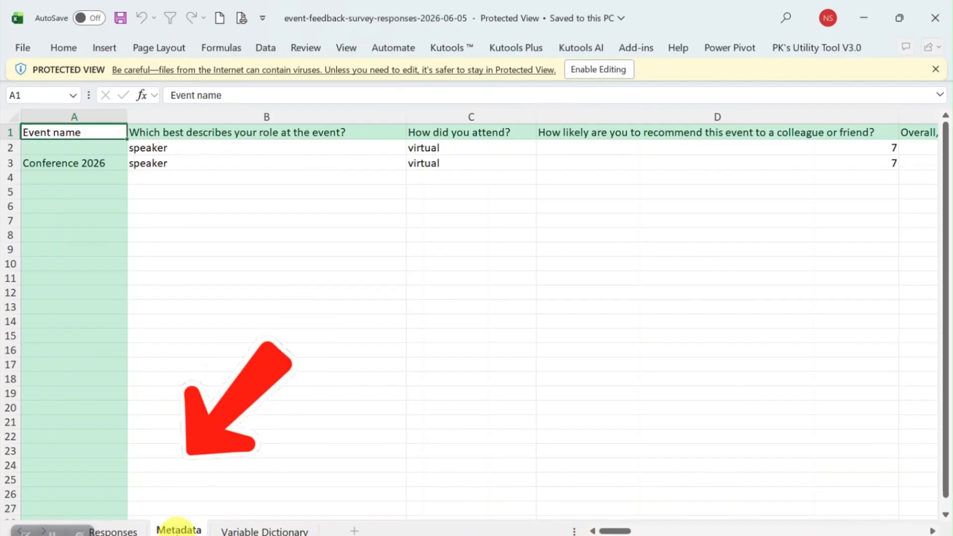
pyautogui.click(179, 531)
pyautogui.click(265, 531)
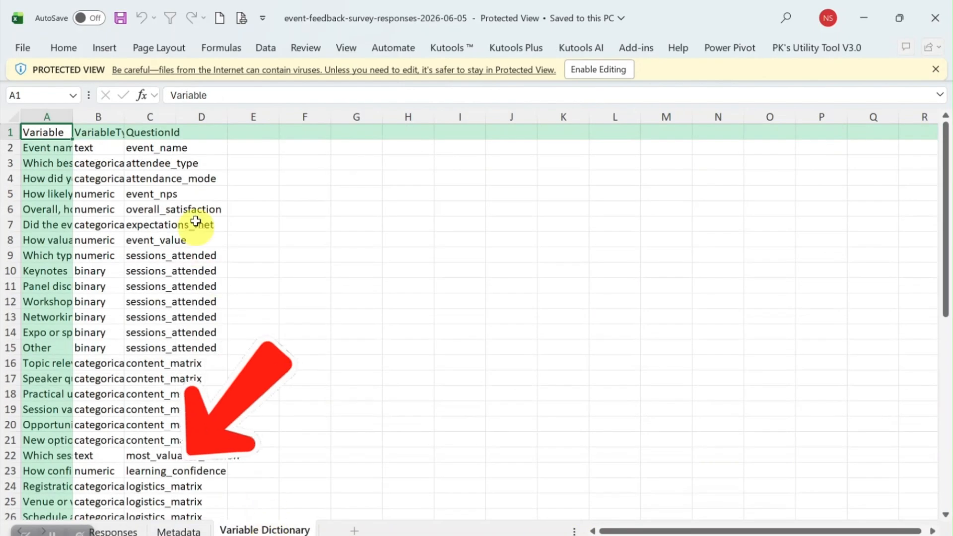
pyautogui.scroll(-3, 198, 212)
pyautogui.scroll(-10, 215, 345)
pyautogui.scroll(13, 215, 343)
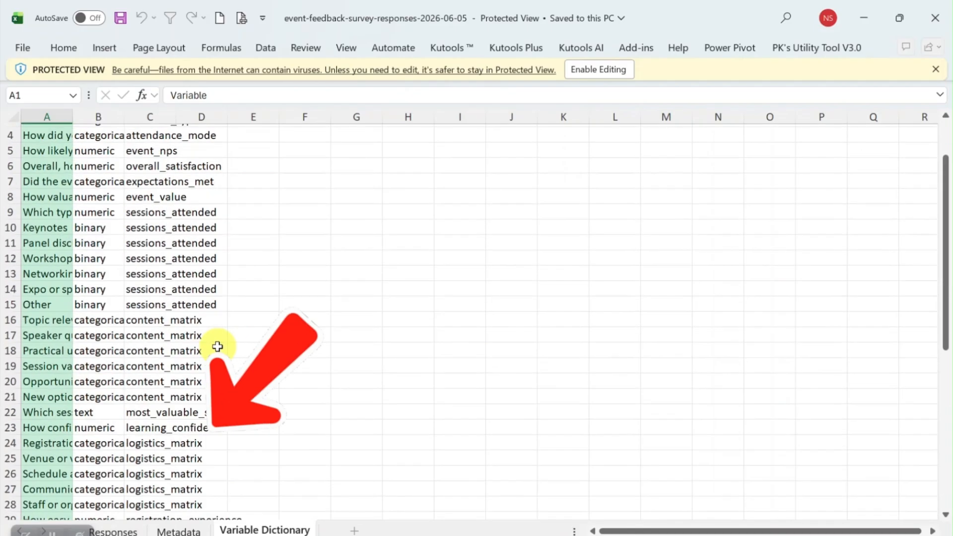
pyautogui.click(117, 530)
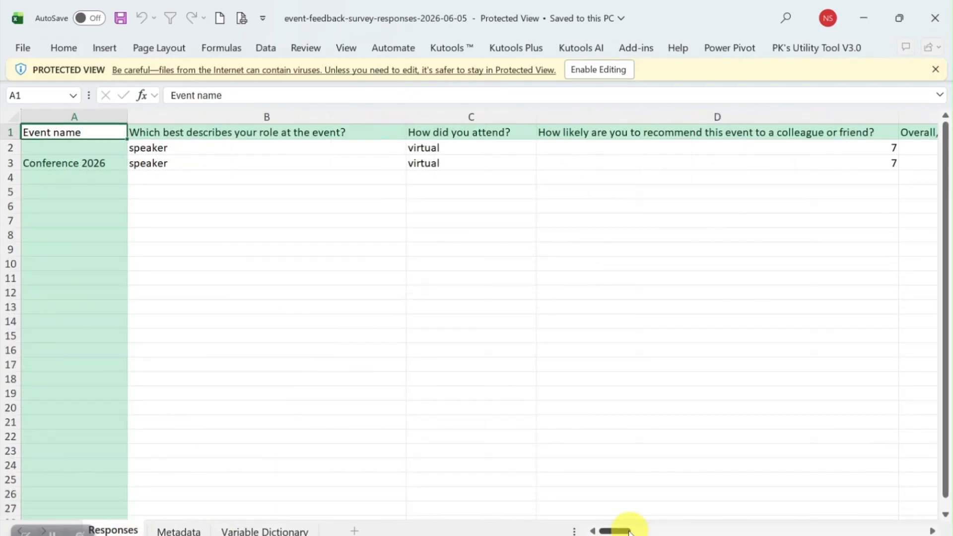
pyautogui.moveTo(628, 530)
pyautogui.mouseDown()
pyautogui.moveTo(947, 532)
pyautogui.moveTo(609, 531)
pyautogui.mouseUp()
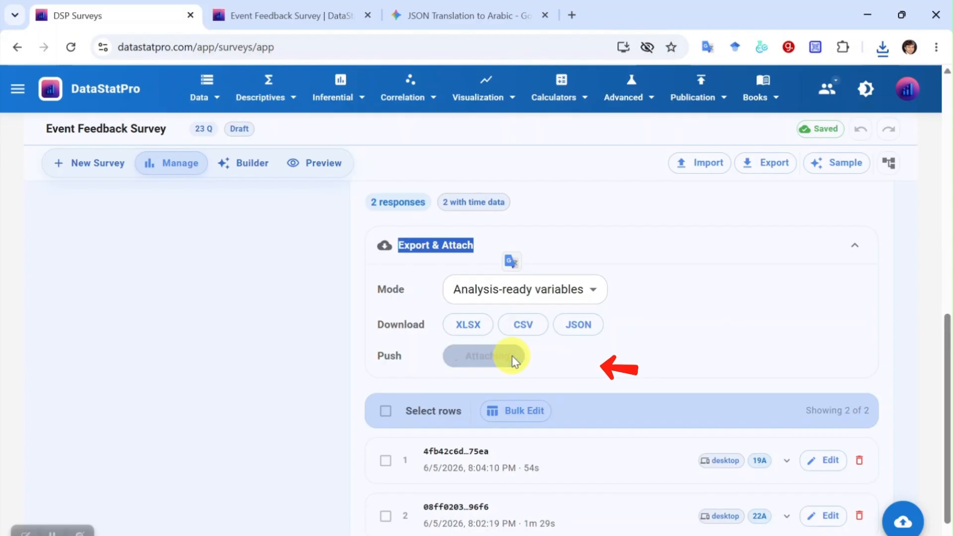
# - View the 2-row, 48-column 'Event Feedback Survey - Responses' dataset in the Data Editor, scrolling across its columns
pyautogui.click(647, 520)
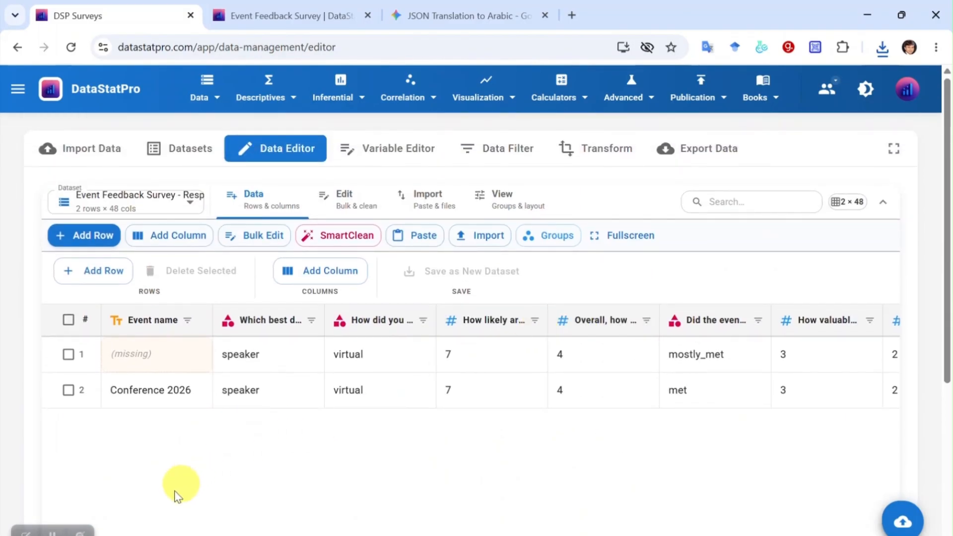
pyautogui.hscroll(10, 646, 382)
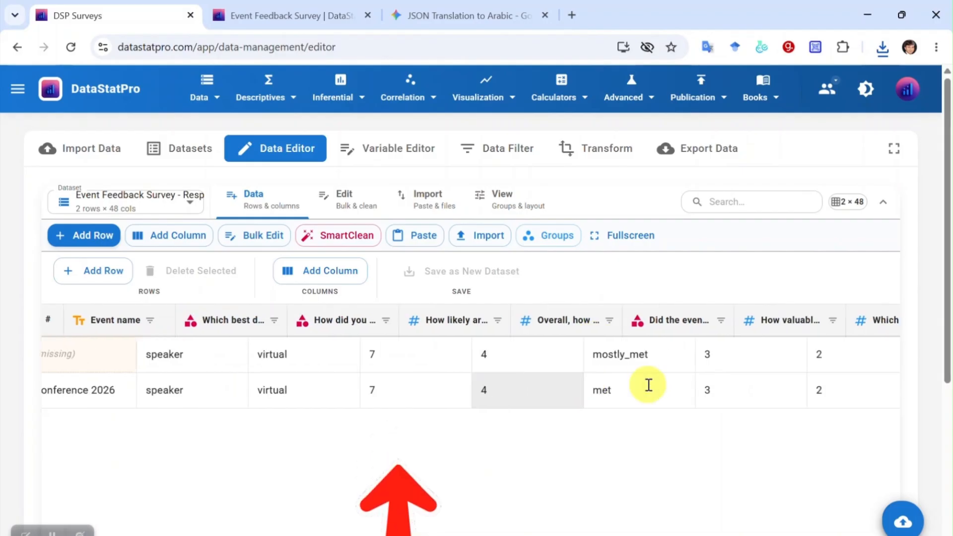
pyautogui.hscroll(20, 648, 384)
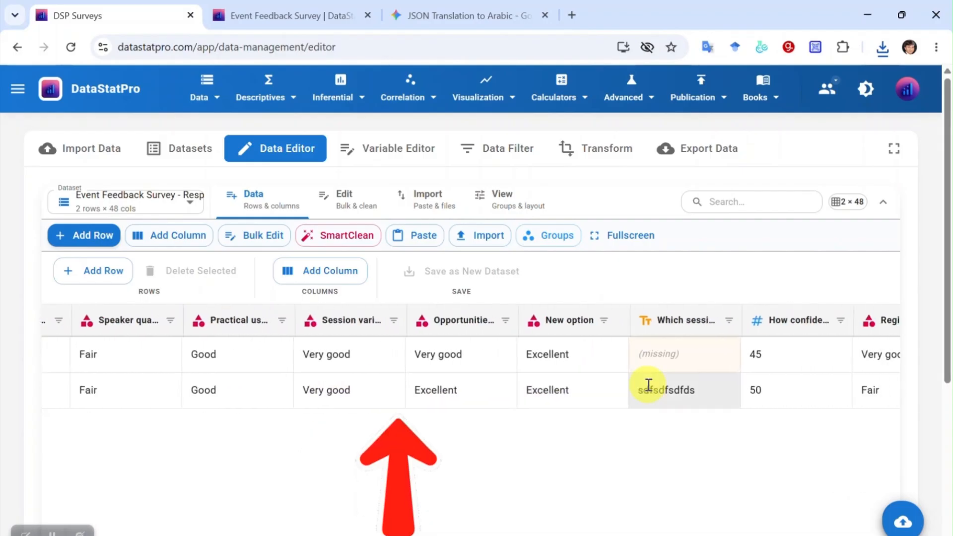
pyautogui.hscroll(20, 648, 385)
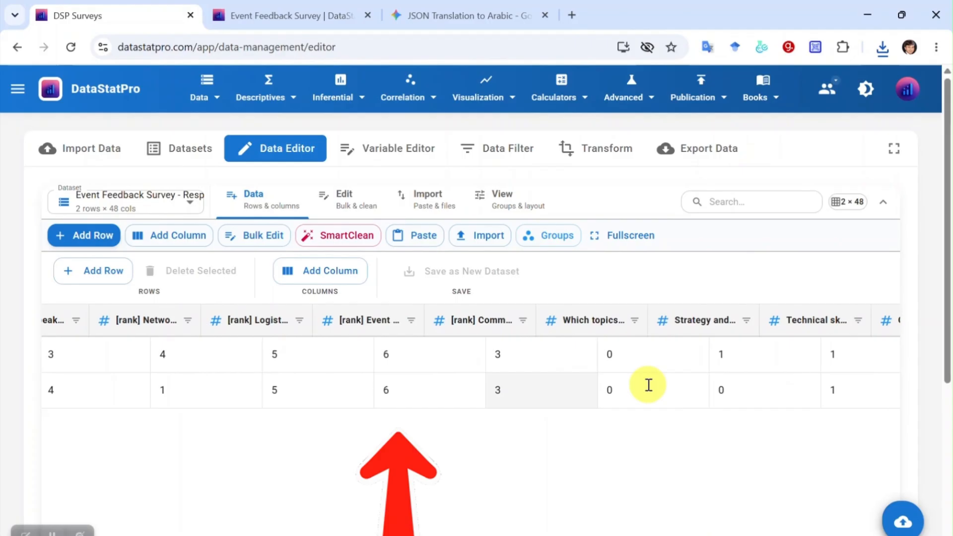
pyautogui.hscroll(20, 649, 385)
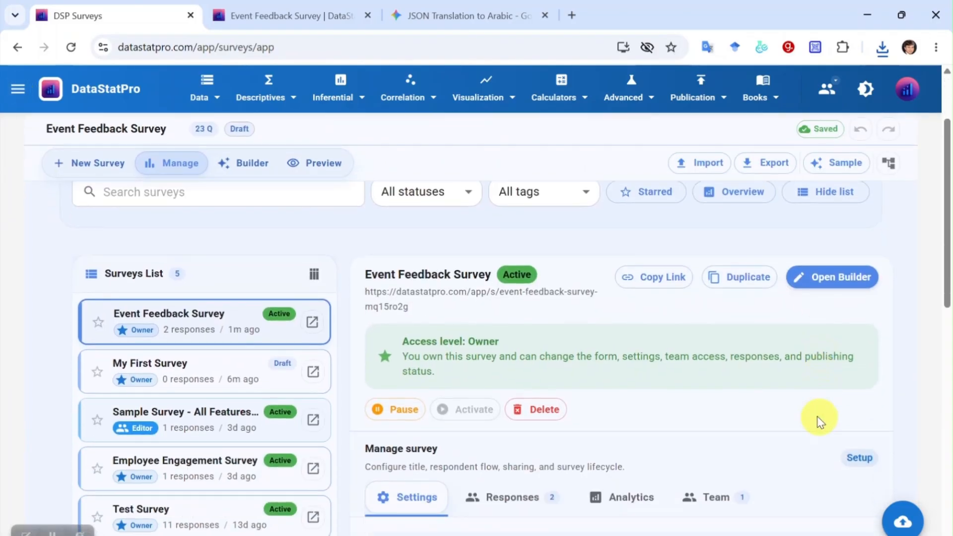
# - Show the survey's Team section and check the invite roles: Editor, Response manager and Viewer
pyautogui.scroll(-2, 657, 405)
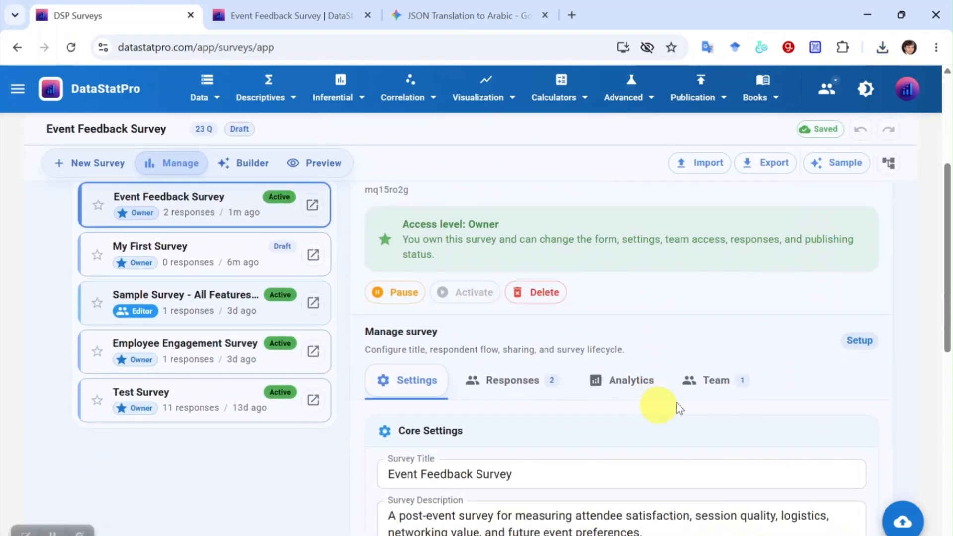
pyautogui.click(715, 380)
pyautogui.scroll(-3, 730, 419)
pyautogui.click(461, 345)
pyautogui.click(762, 349)
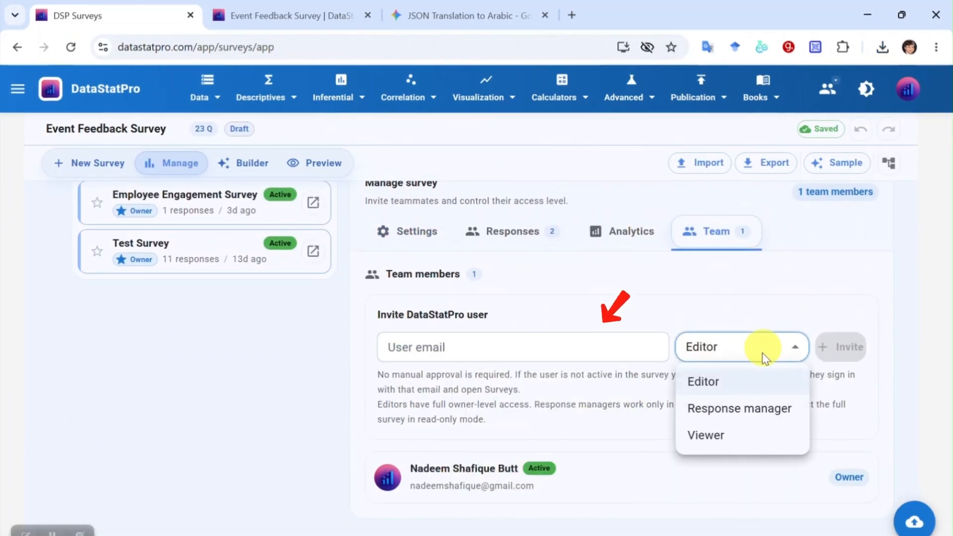
pyautogui.click(499, 356)
pyautogui.scroll(5, 515, 347)
pyautogui.scroll(2, 516, 350)
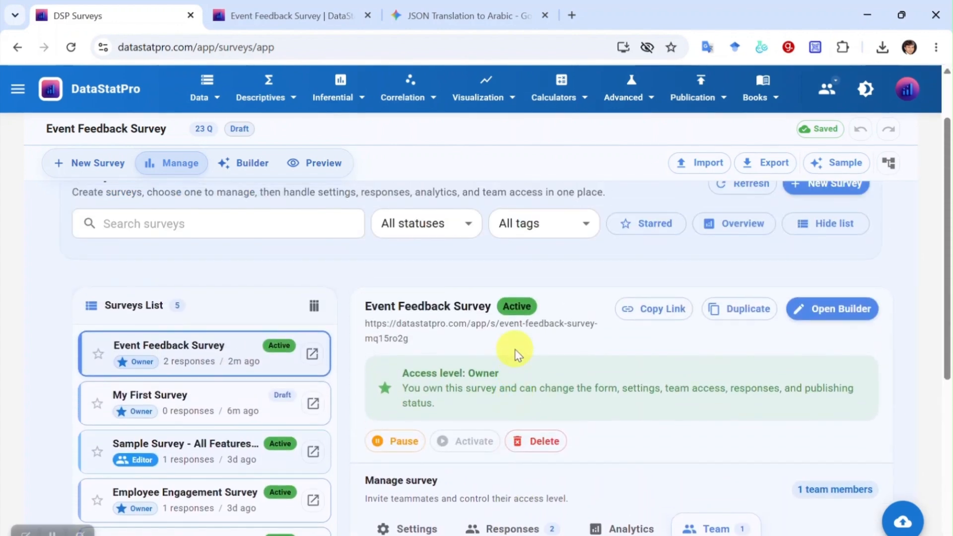